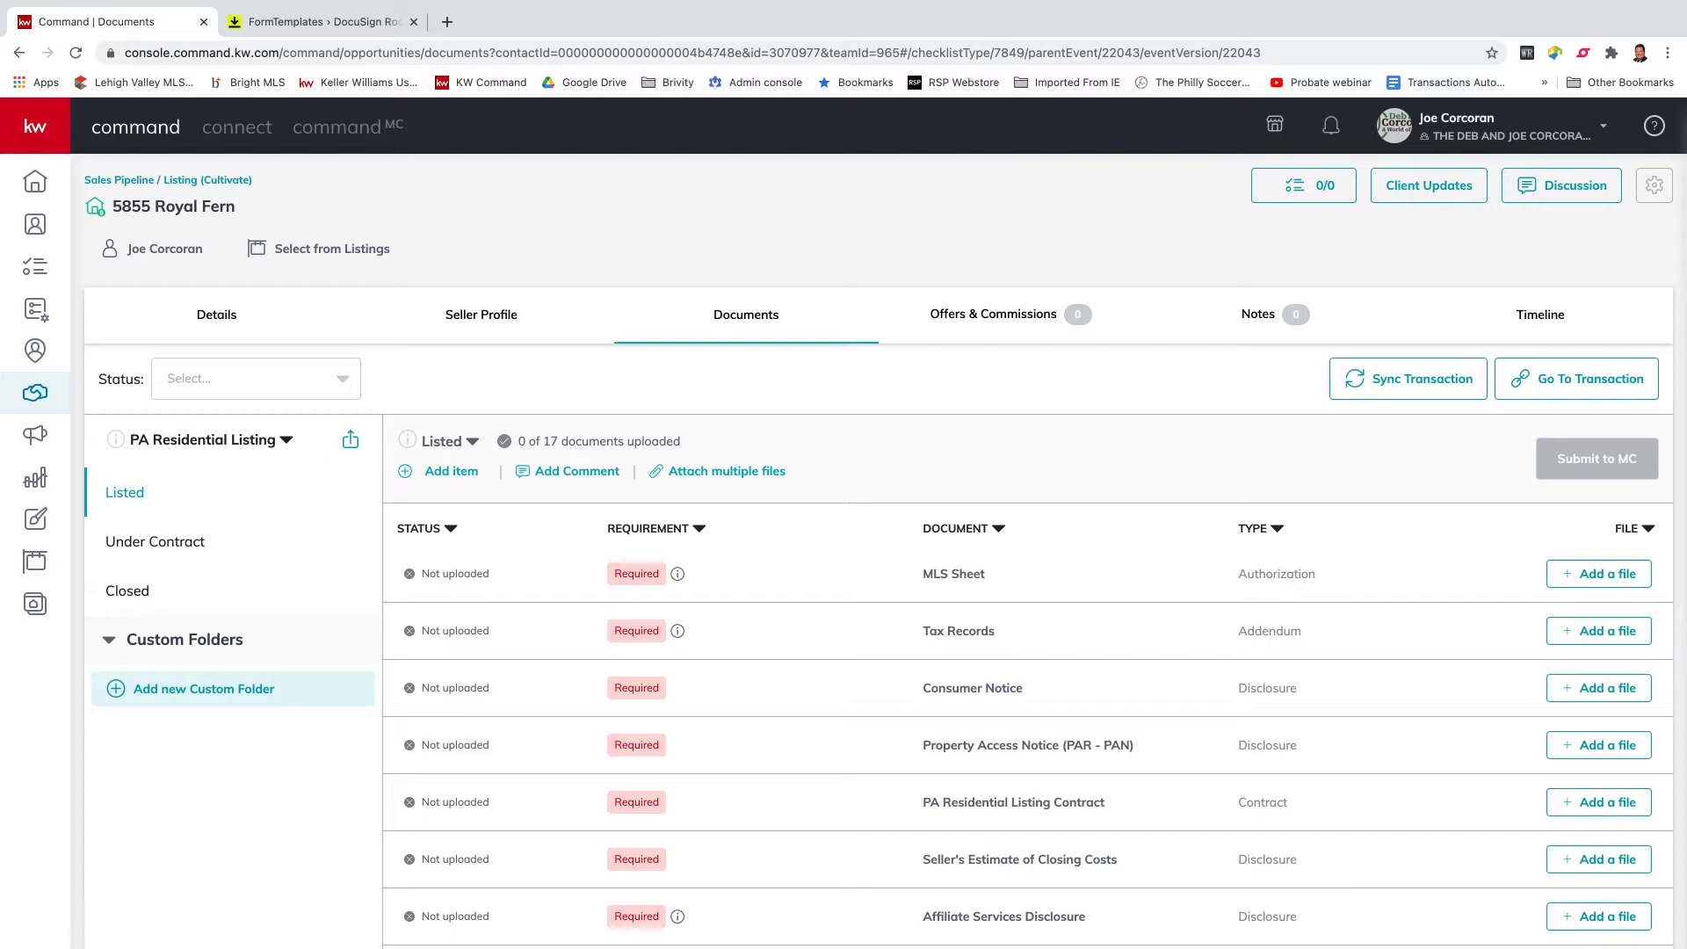
Switch from the KW Command documents checklist to the DocuSign Rooms Form Templates page.
click(318, 23)
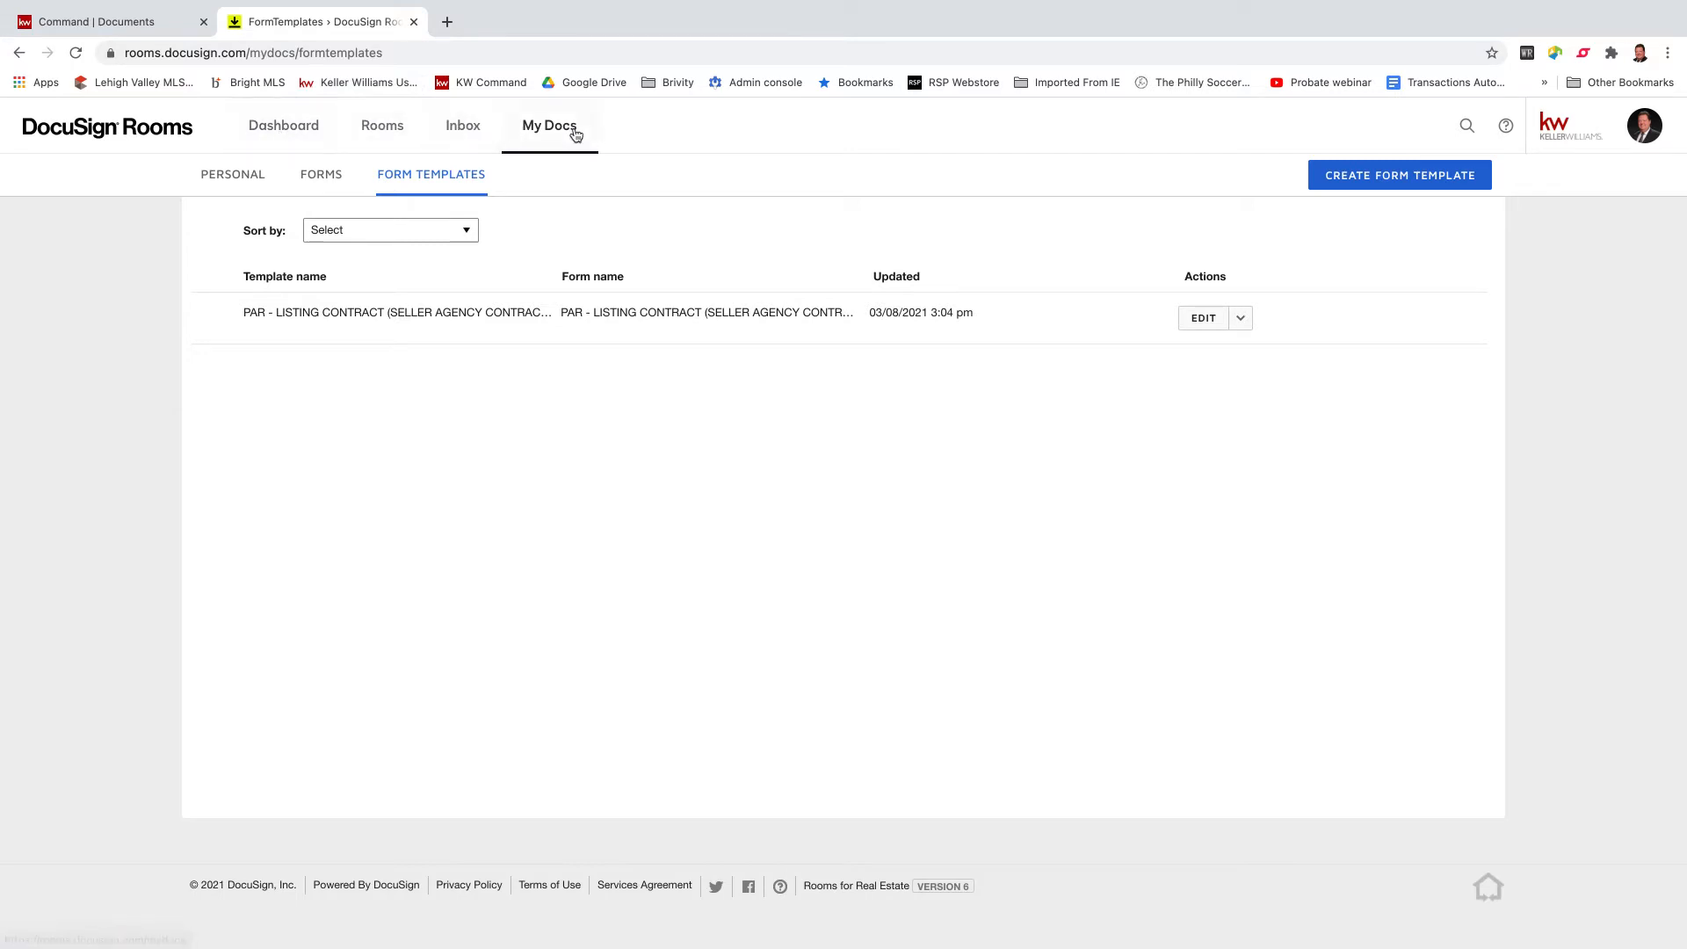
click(369, 132)
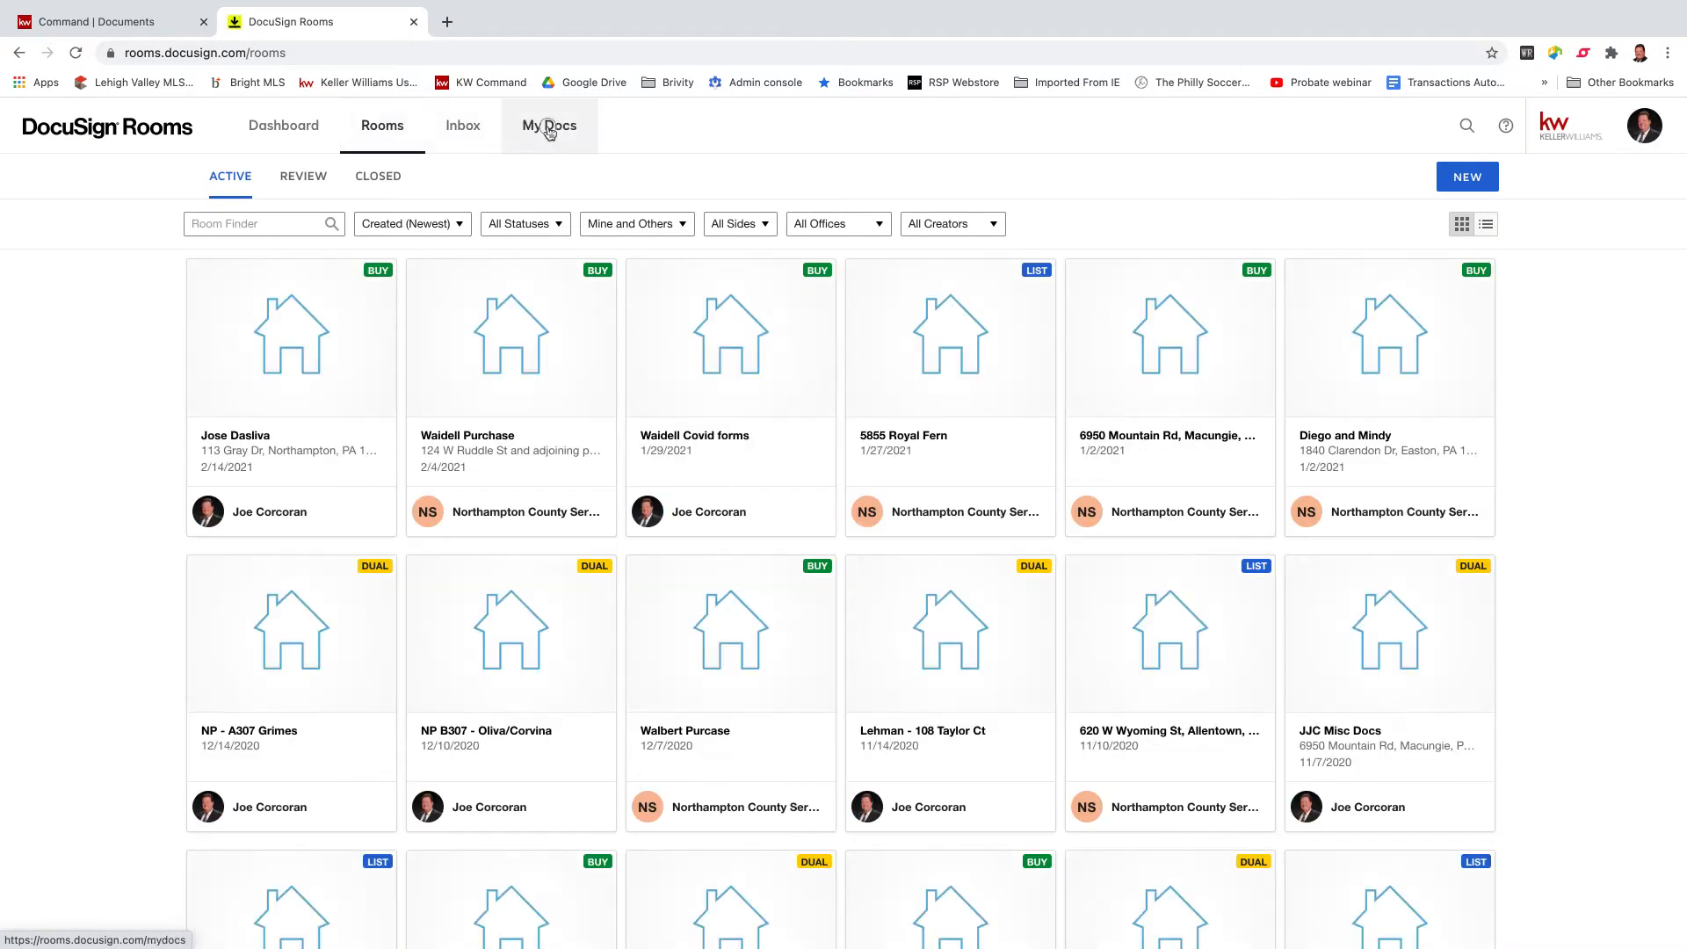
click(548, 129)
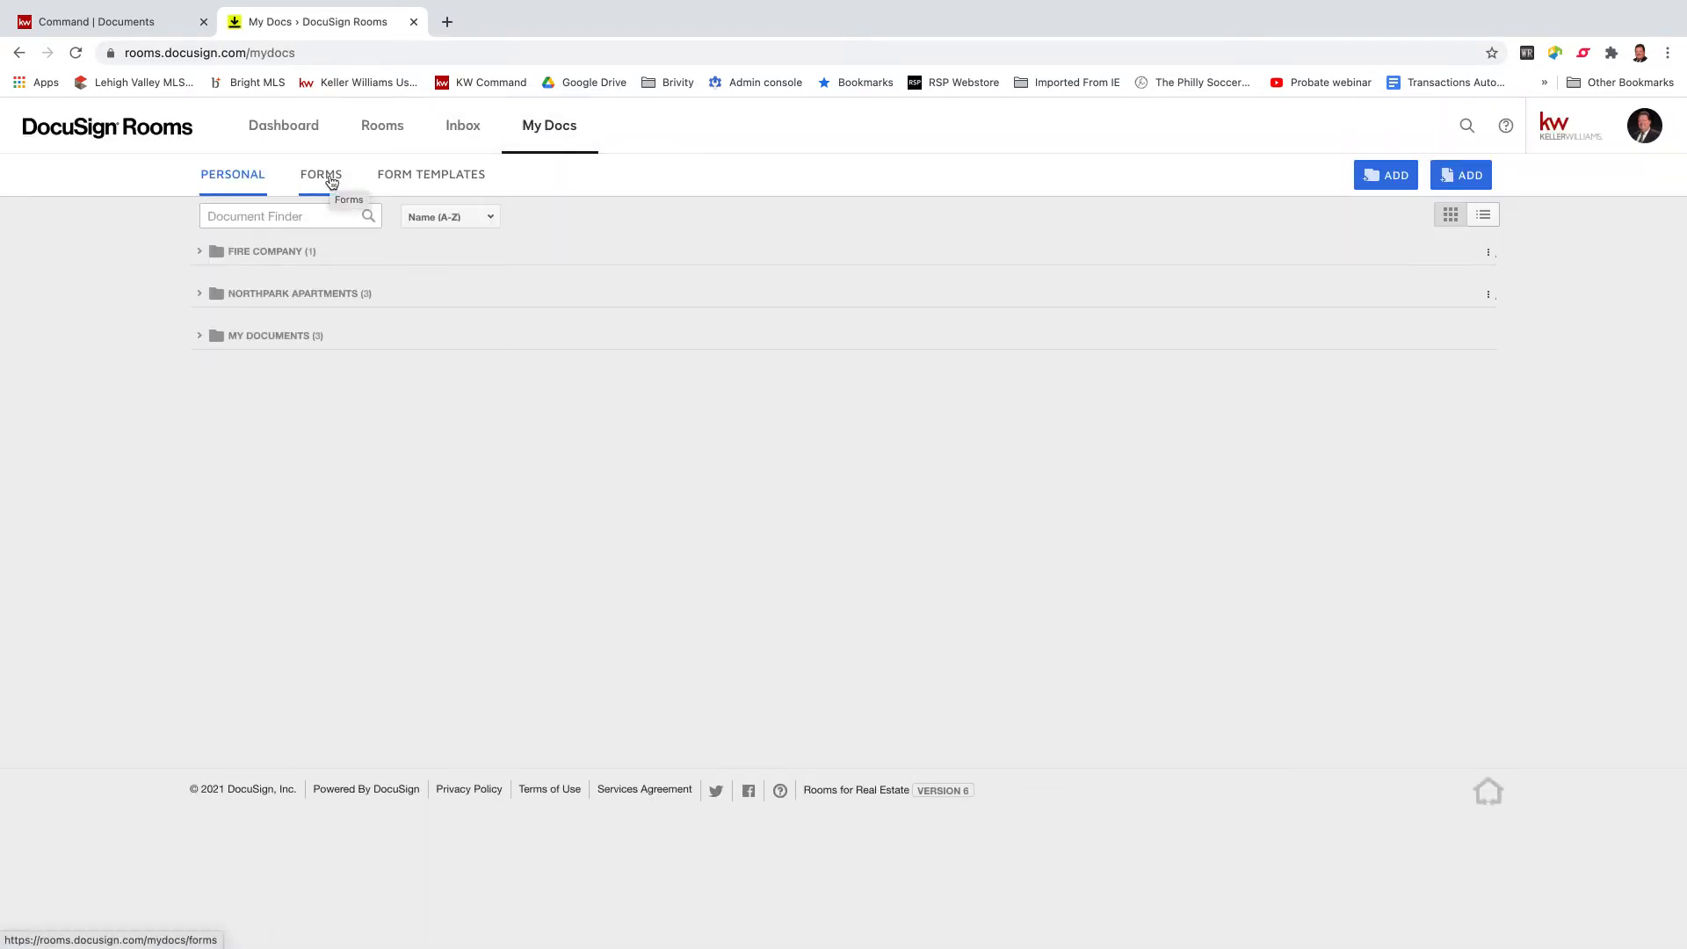
click(453, 180)
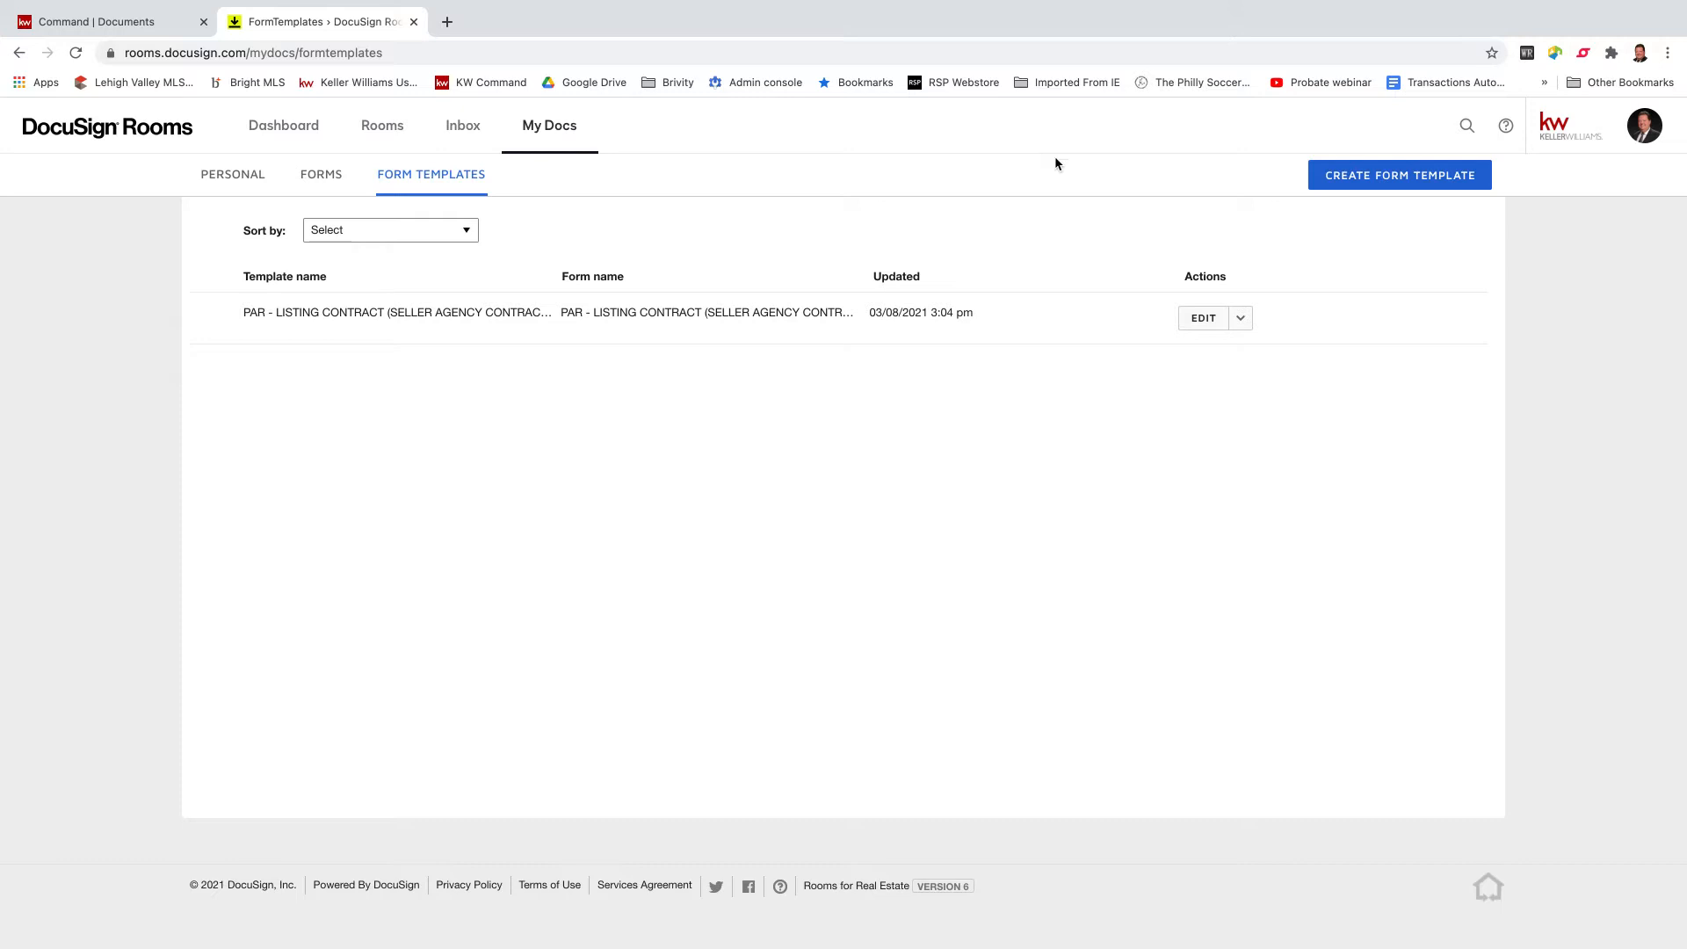
Start a new form template from the DocuSign Form Library using the PAR - Pennsylvania Association Of Realtors library.
click(1375, 179)
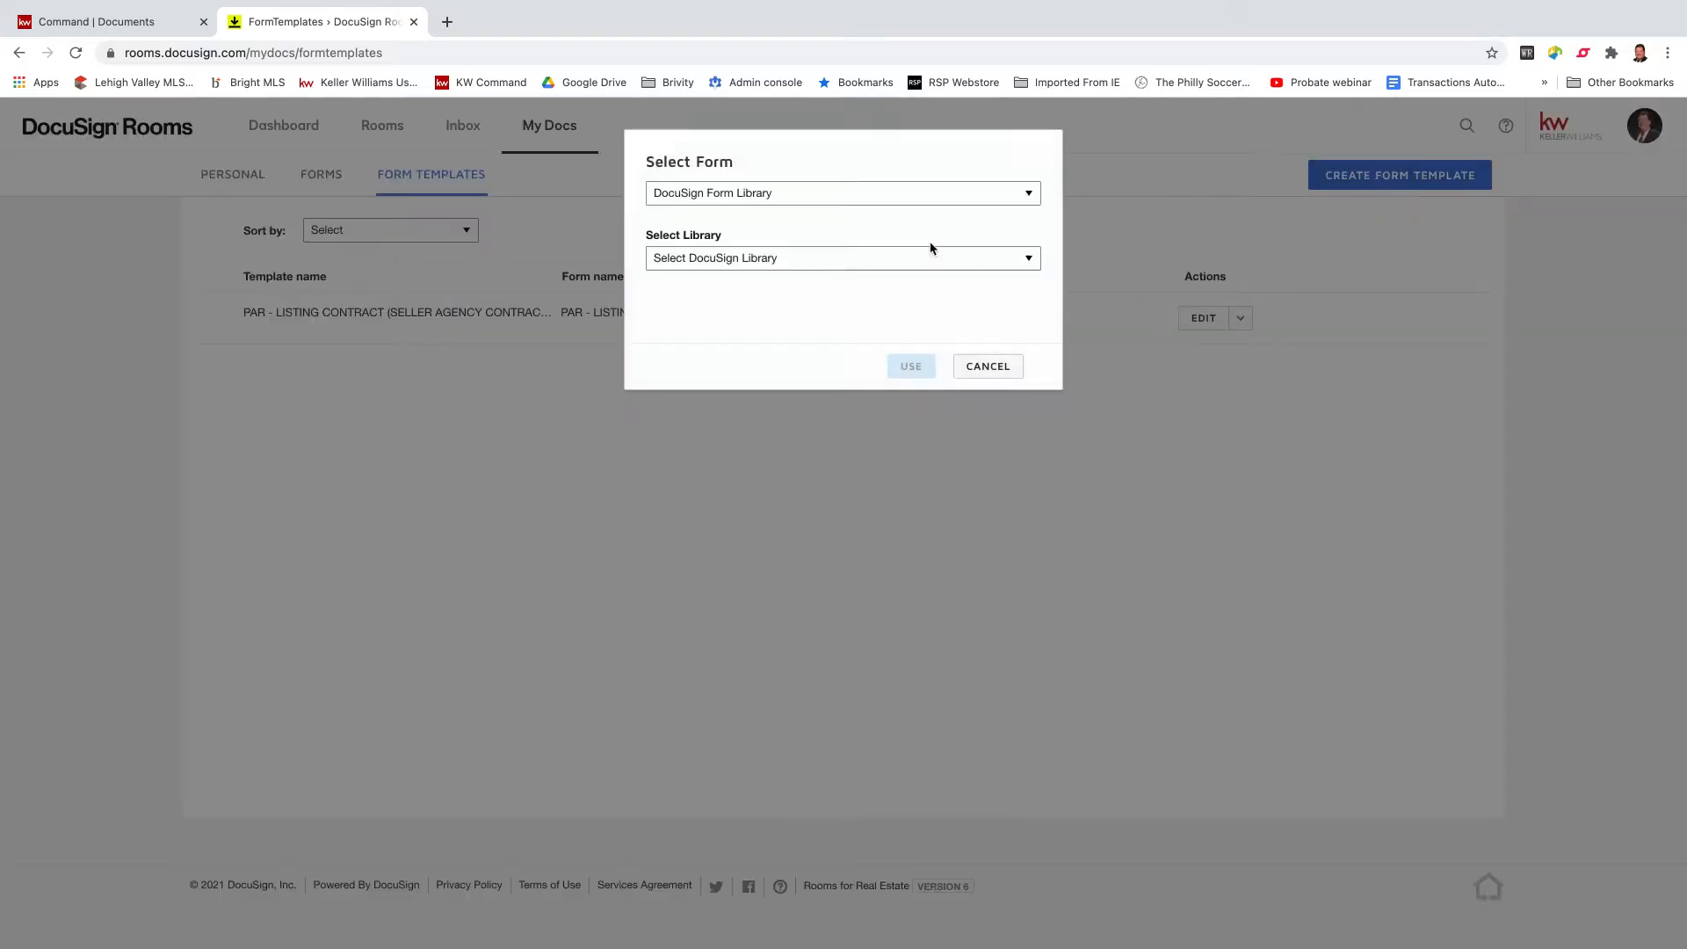
click(1027, 196)
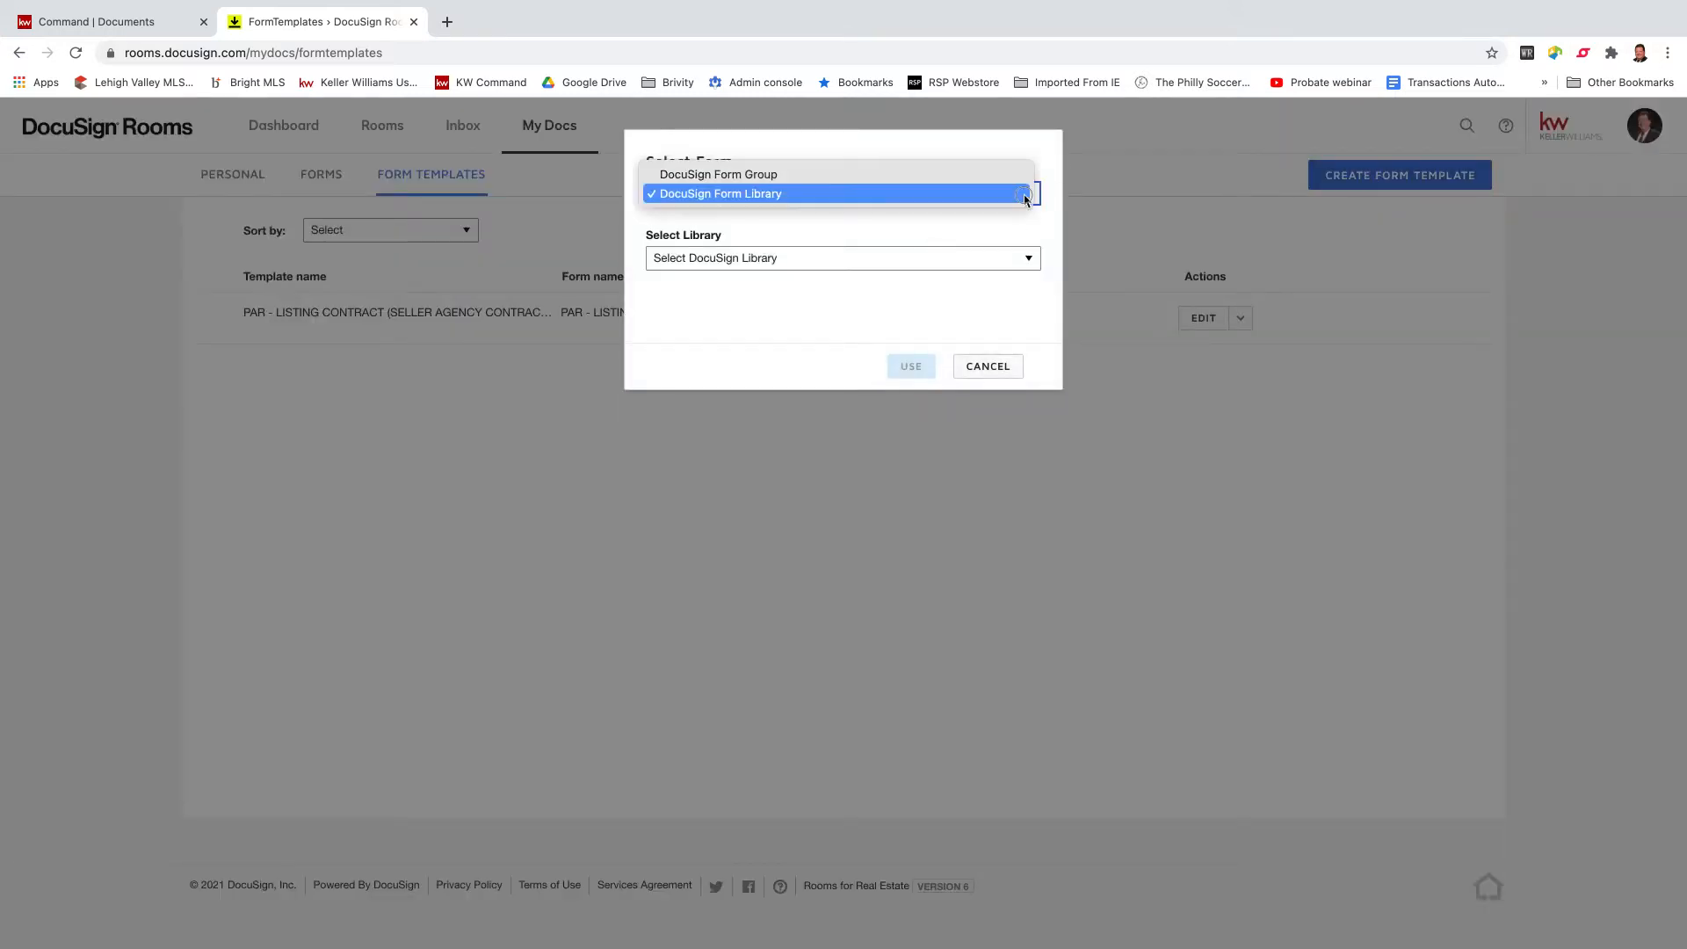
click(1025, 198)
click(1034, 262)
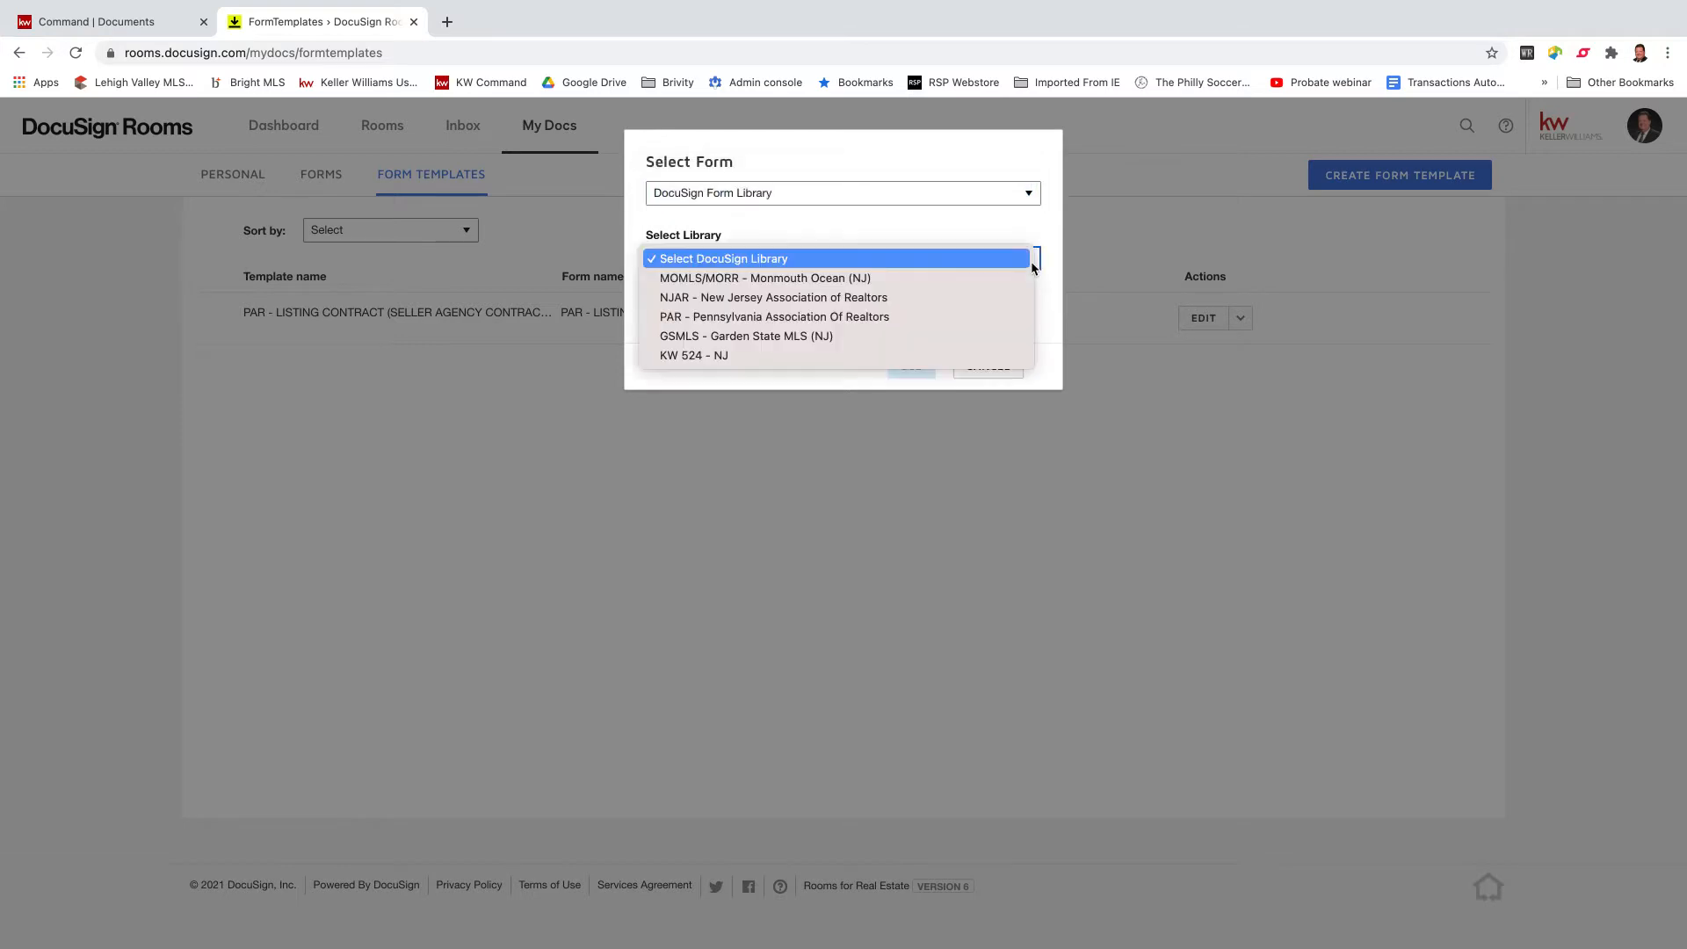
click(959, 317)
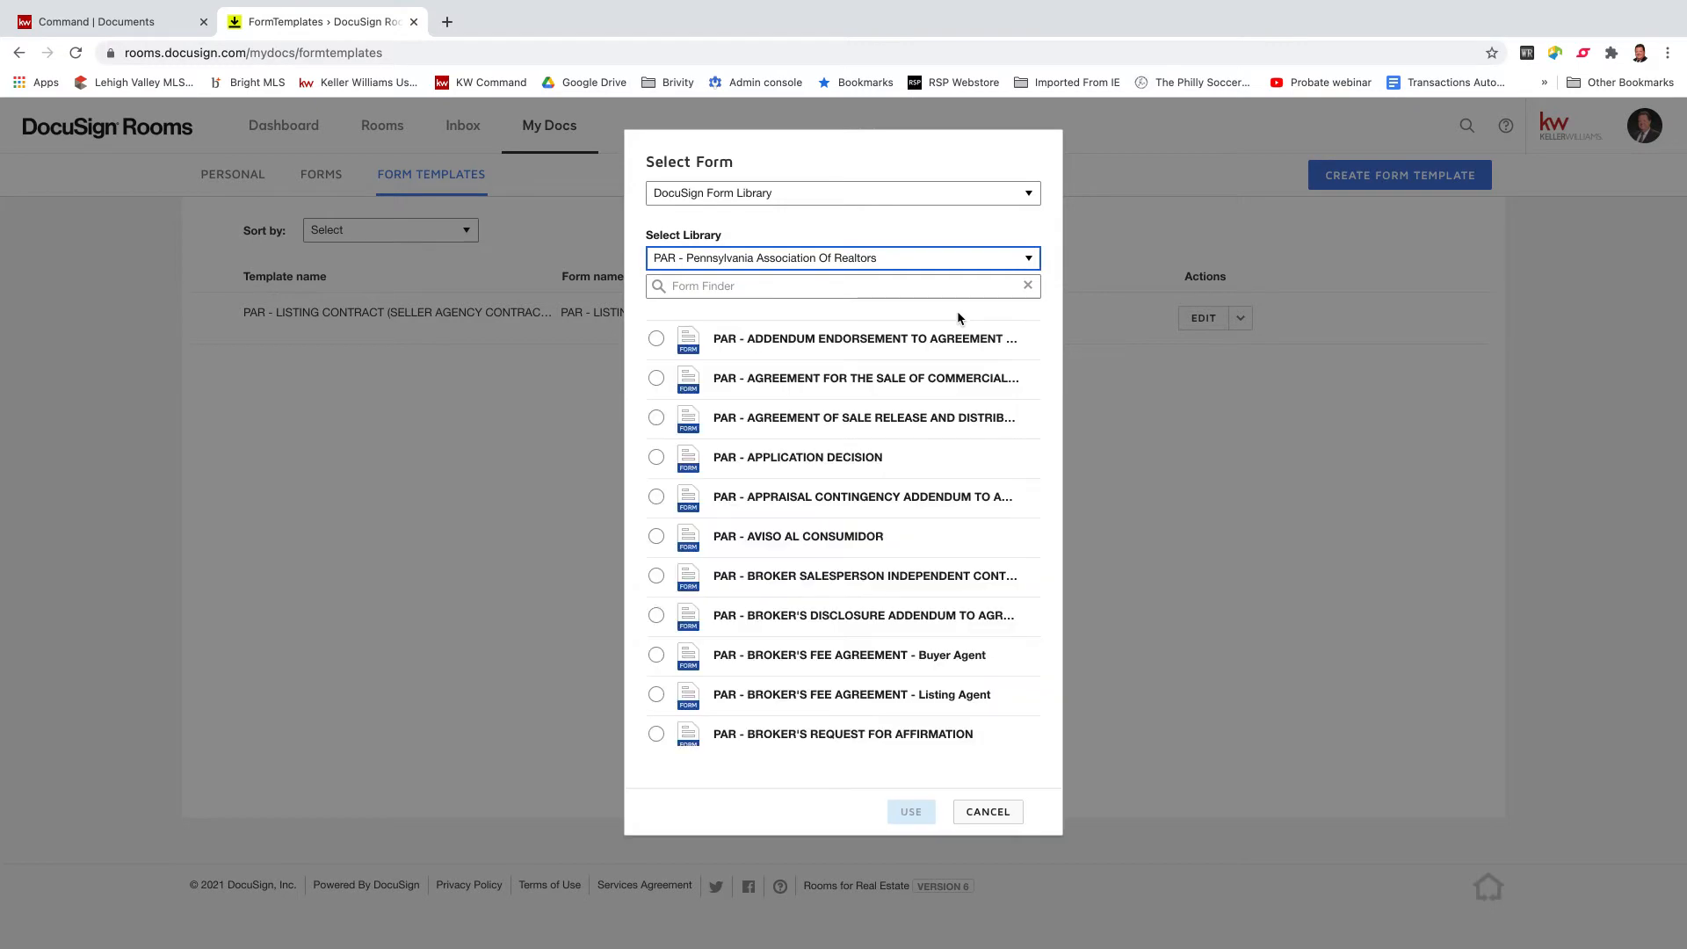
Search 'Standard agreement' and create the template from the Standard Agreement for the Sale of Real Estate.
click(878, 289)
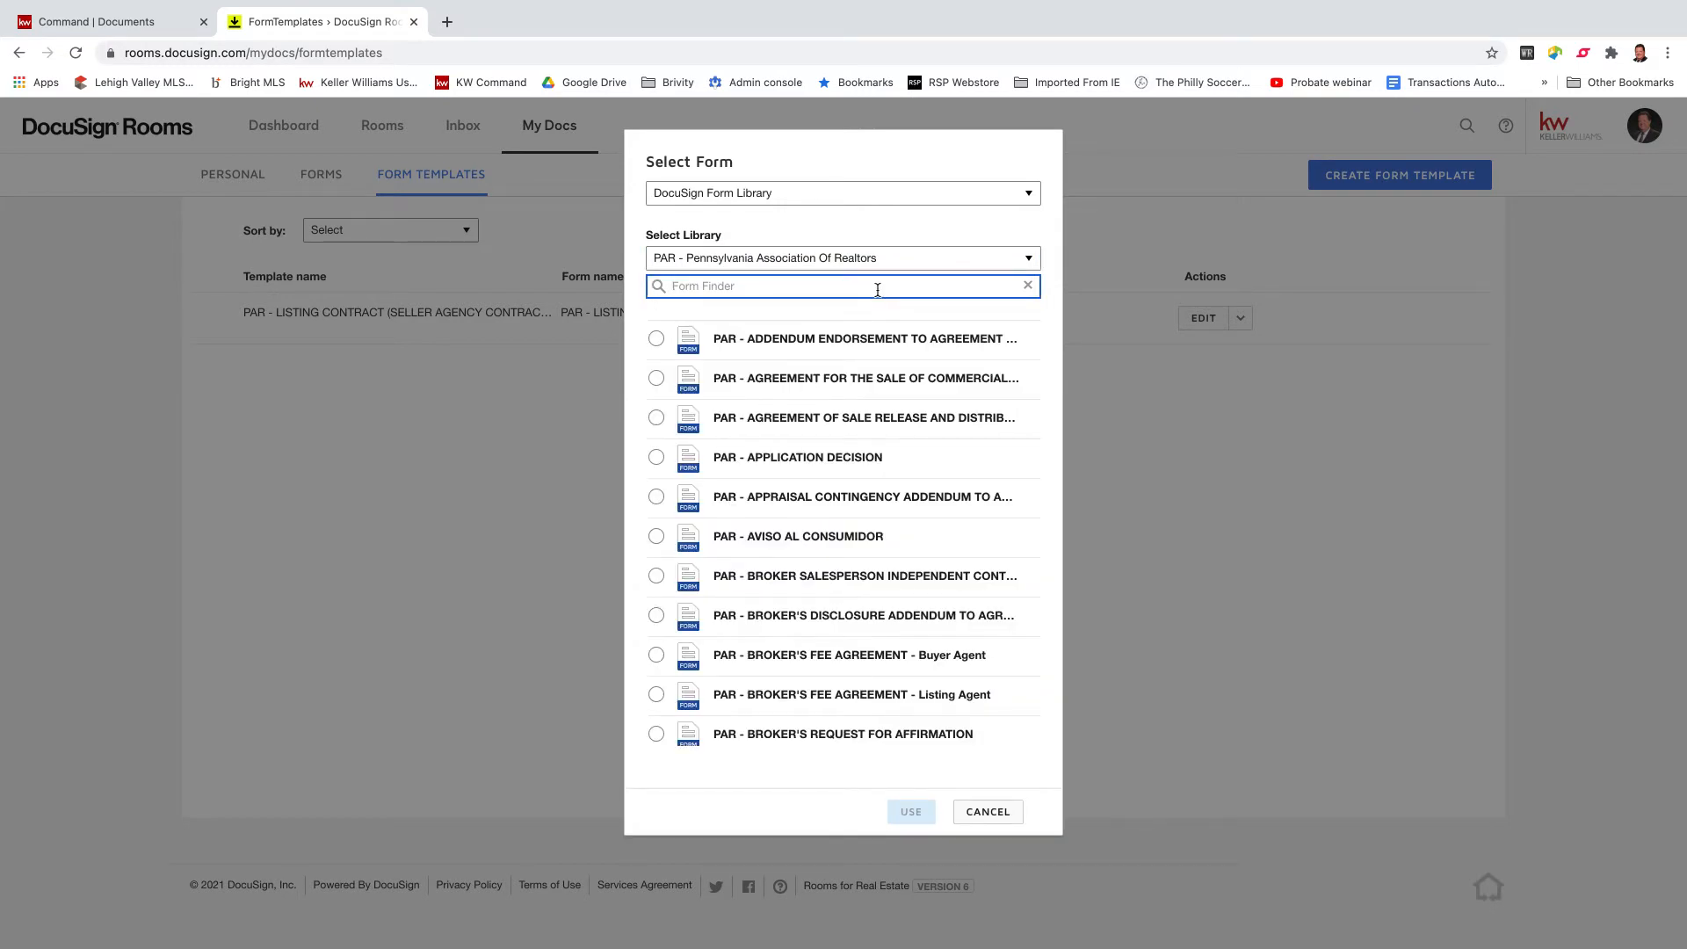
text(Standard a)
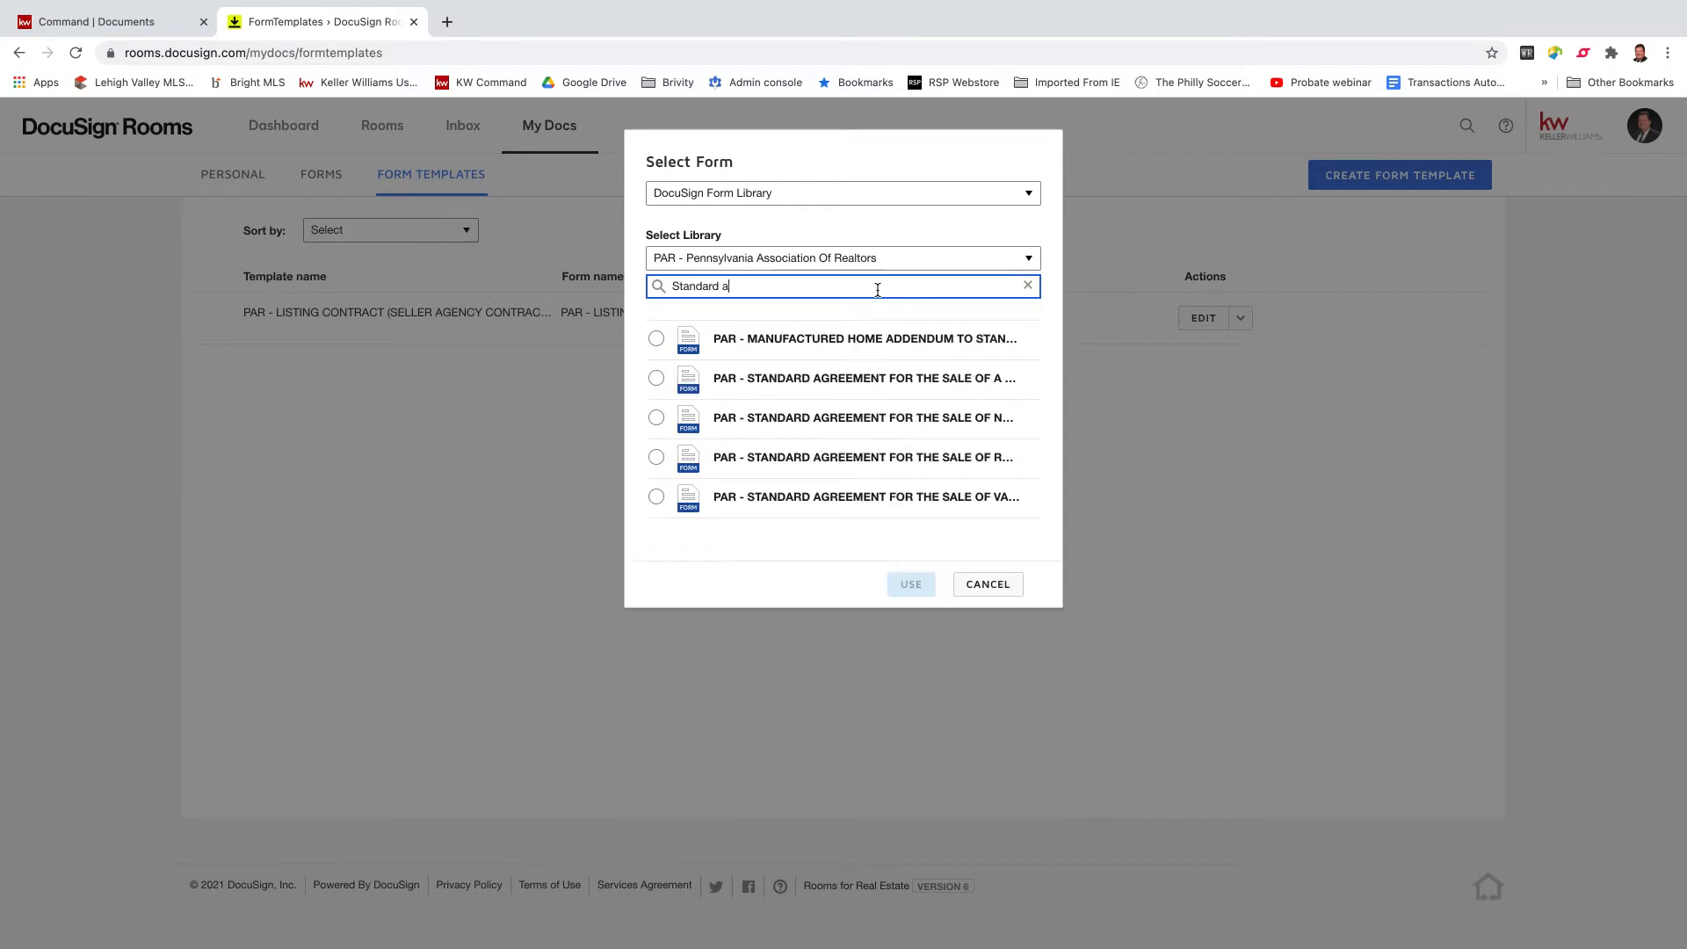
text(greement)
click(677, 464)
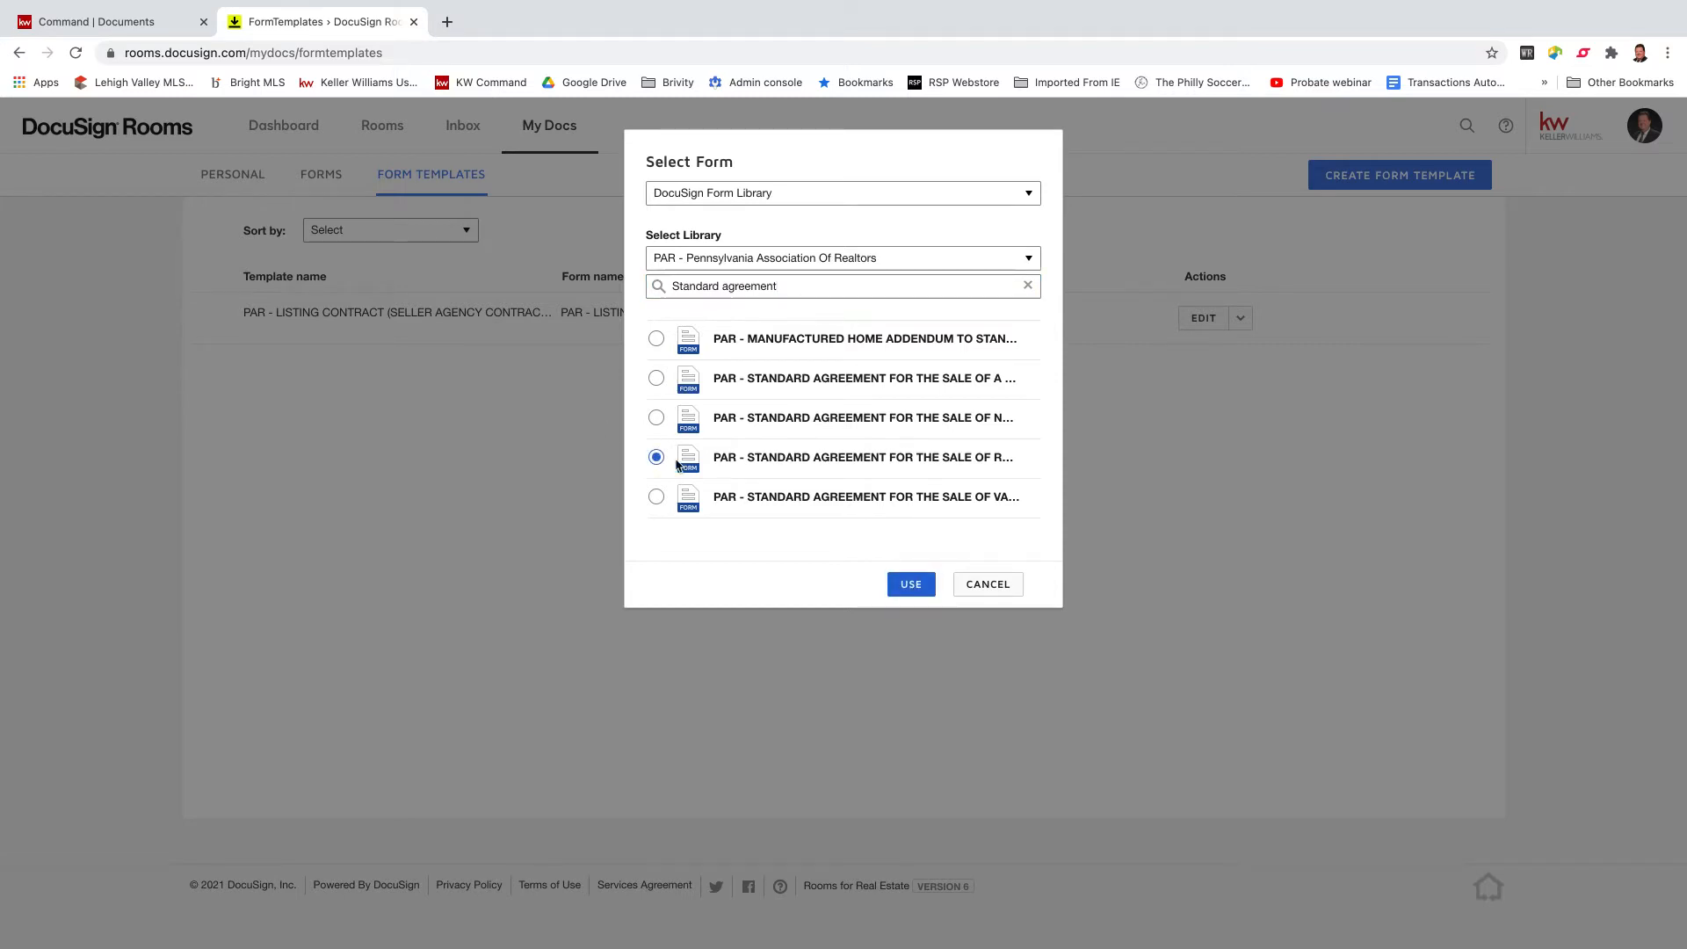
click(913, 587)
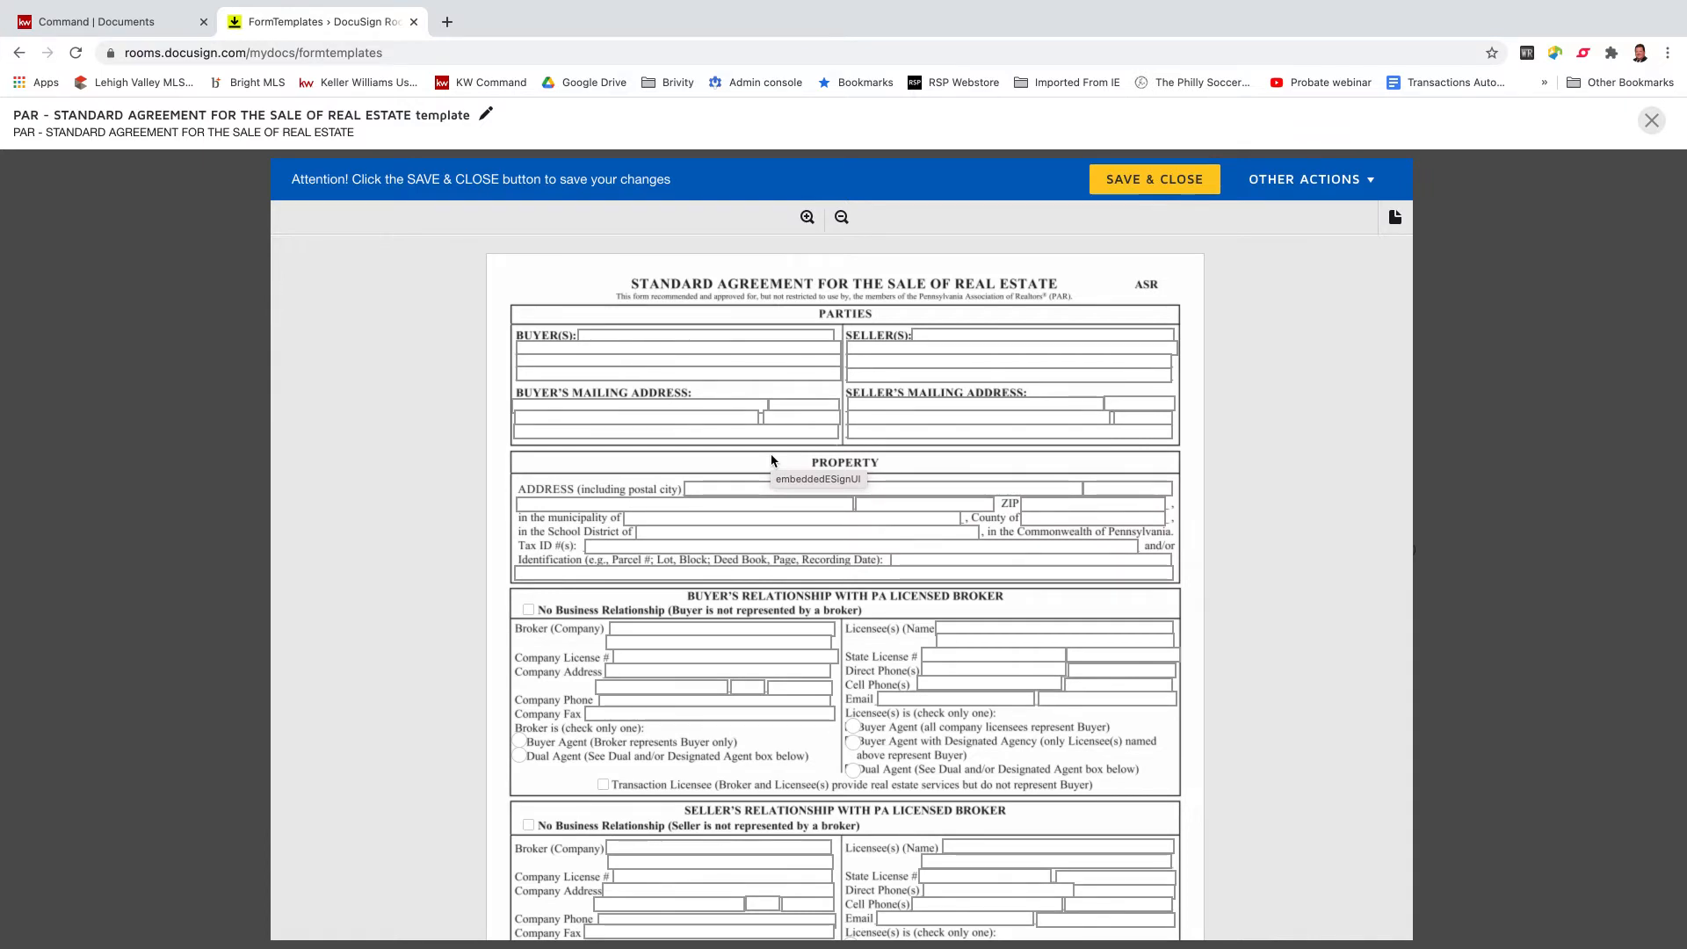
Rename the template to 'PAR AOS - financing'.
click(483, 115)
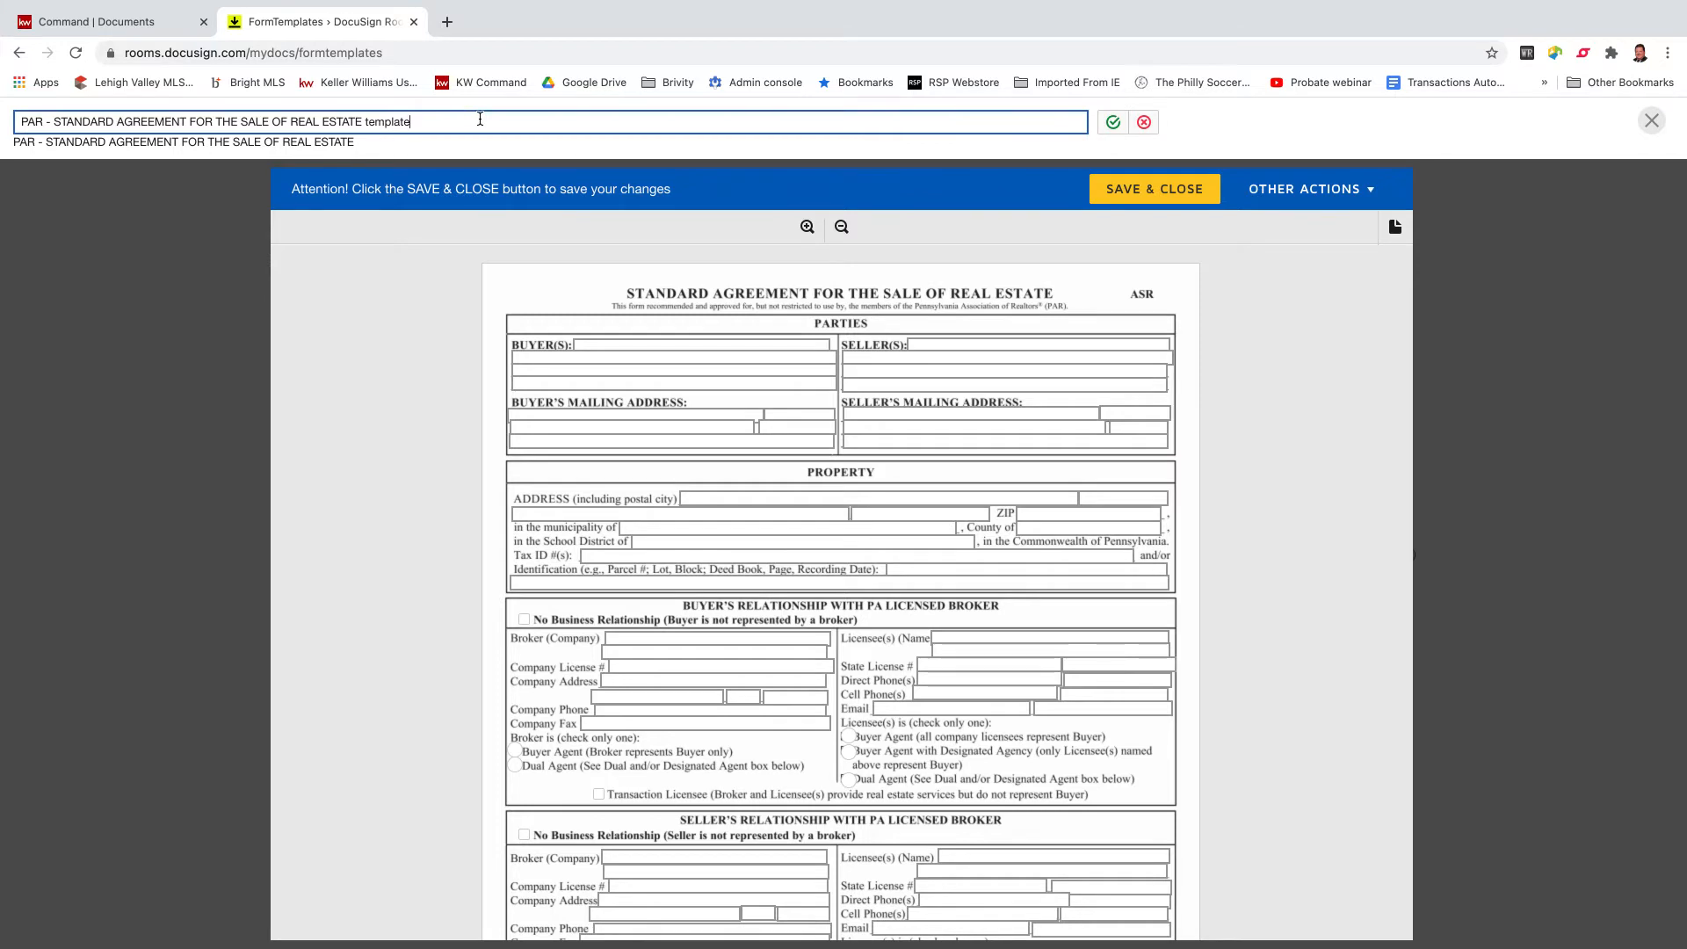
key(BackSpace)
key(BackSpace)
key(BackSpace)
key(BackSpace)
key(BackSpace)
key(BackSpace)
key(BackSpace)
key(BackSpace)
key(BackSpace)
key(BackSpace)
key(BackSpace)
key(BackSpace)
key(BackSpace)
key(BackSpace)
key(BackSpace)
key(BackSpace)
key(BackSpace)
key(BackSpace)
key(BackSpace)
key(BackSpace)
key(BackSpace)
key(BackSpace)
key(BackSpace)
key(BackSpace)
key(BackSpace)
key(BackSpace)
key(BackSpace)
key(BackSpace)
key(BackSpace)
key(BackSpace)
key(BackSpace)
key(BackSpace)
key(BackSpace)
key(BackSpace)
key(BackSpace)
key(BackSpace)
key(BackSpace)
key(BackSpace)
key(BackSpace)
key(BackSpace)
key(BackSpace)
key(BackSpace)
key(BackSpace)
key(BackSpace)
key(BackSpace)
key(BackSpace)
key(BackSpace)
key(BackSpace)
key(BackSpace)
key(BackSpace)
key(BackSpace)
key(BackSpace)
key(BackSpace)
key(BackSpace)
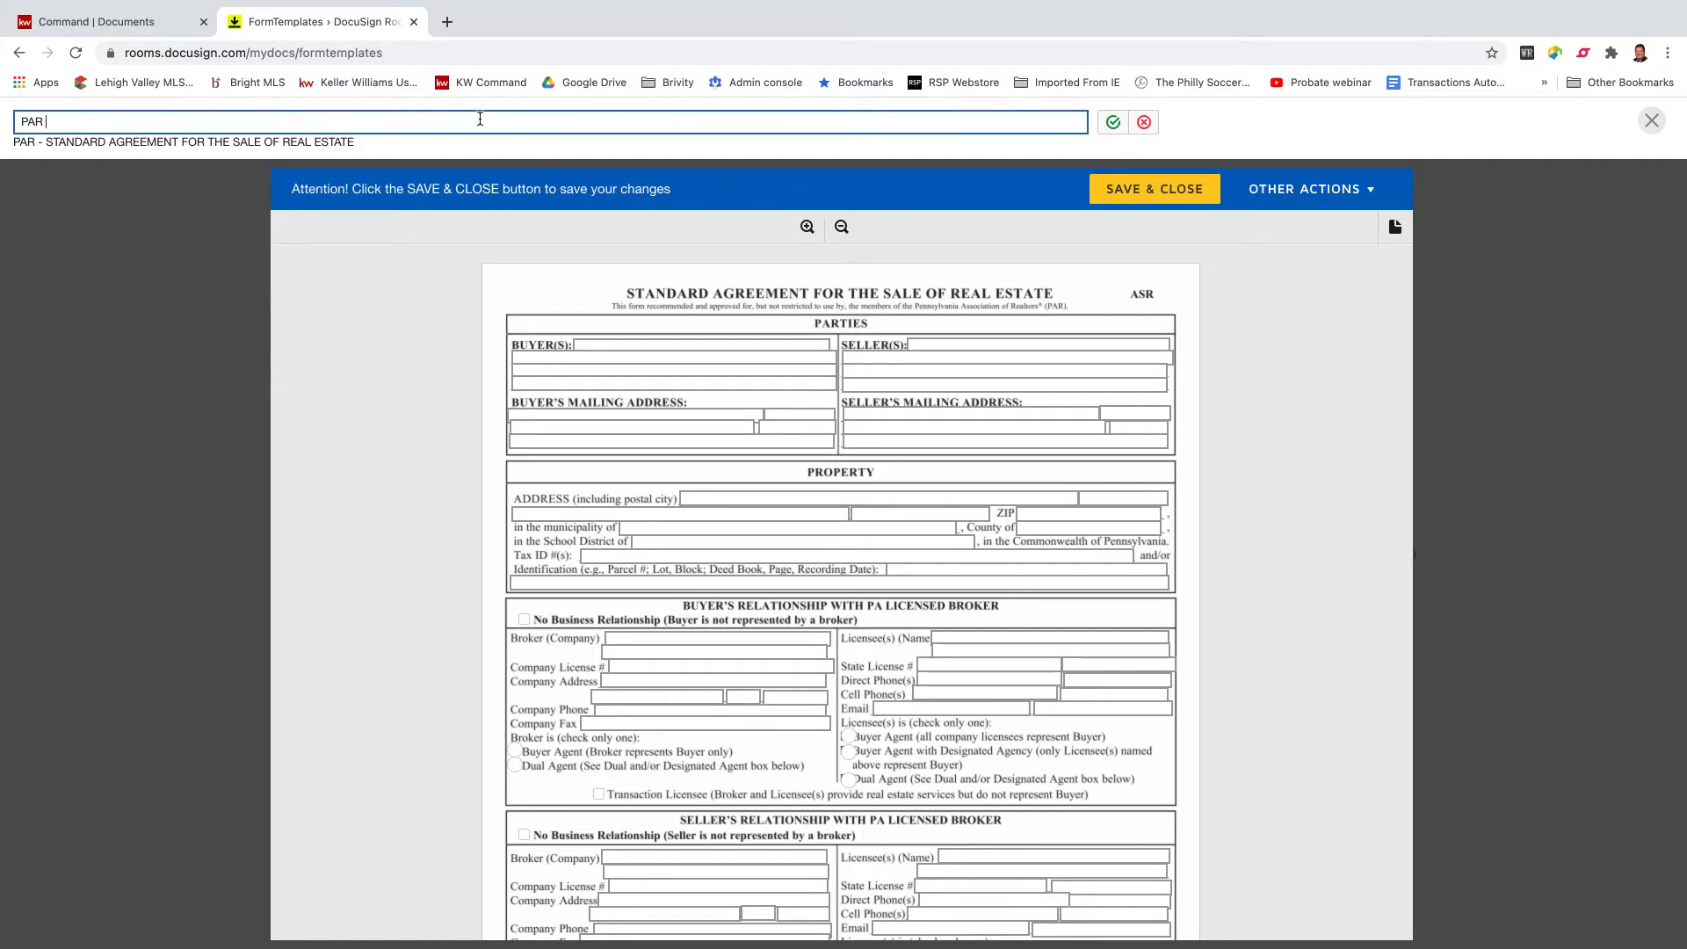
text(AOS - financing)
key(Return)
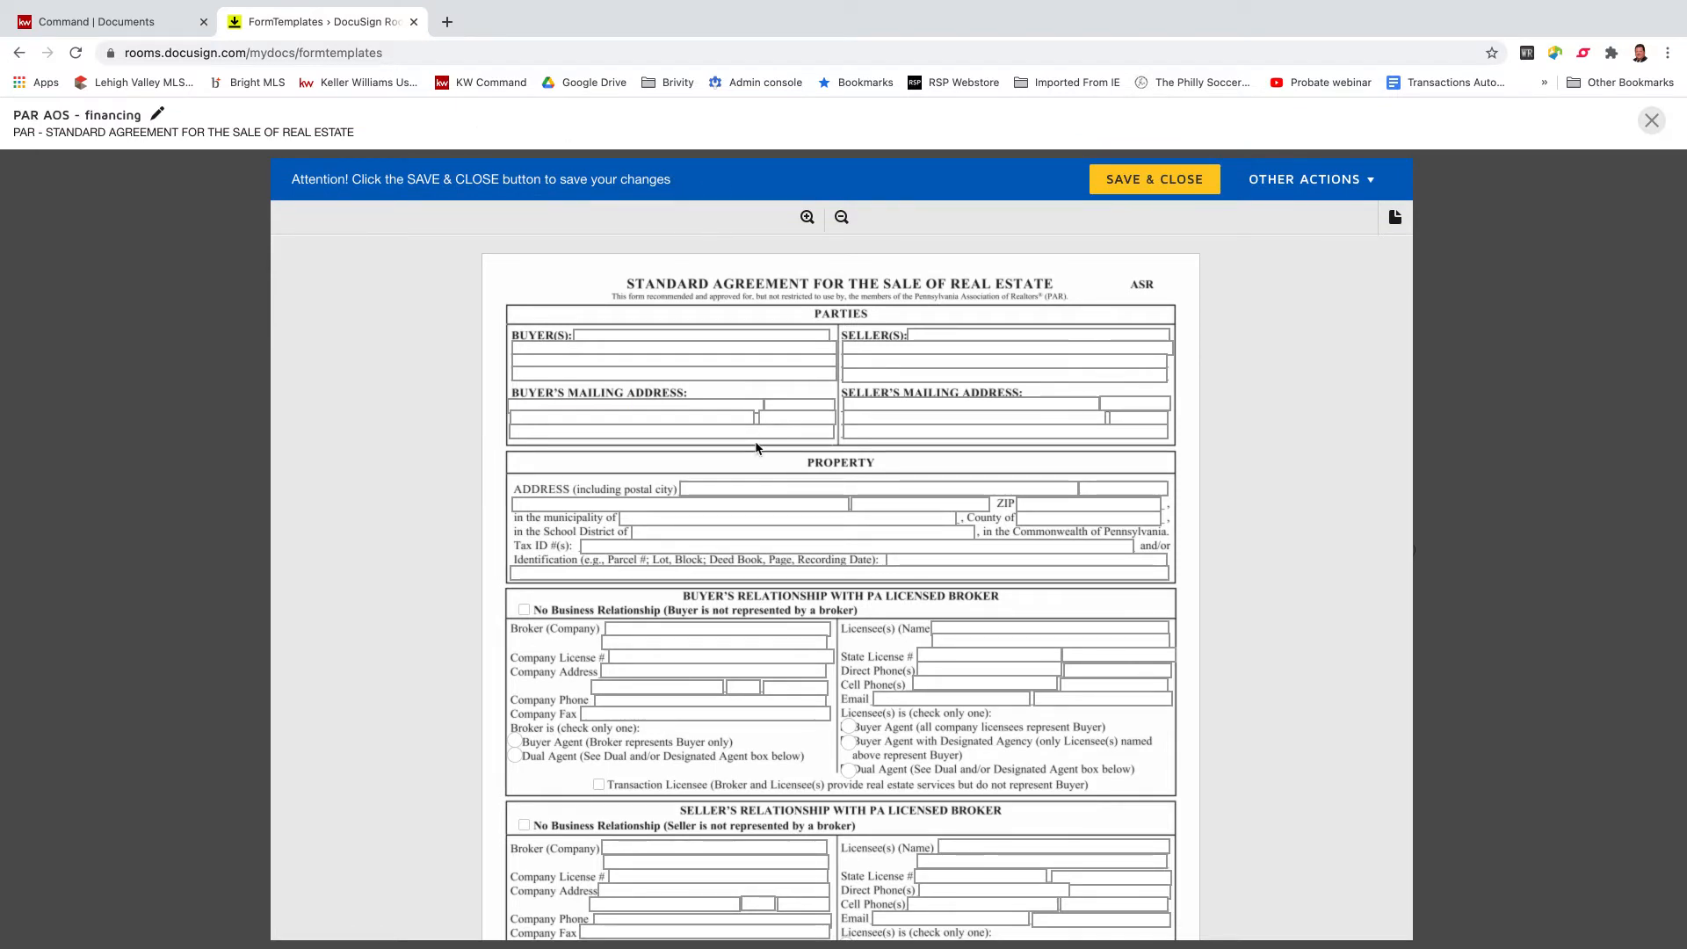
scroll(755, 448, down, 3)
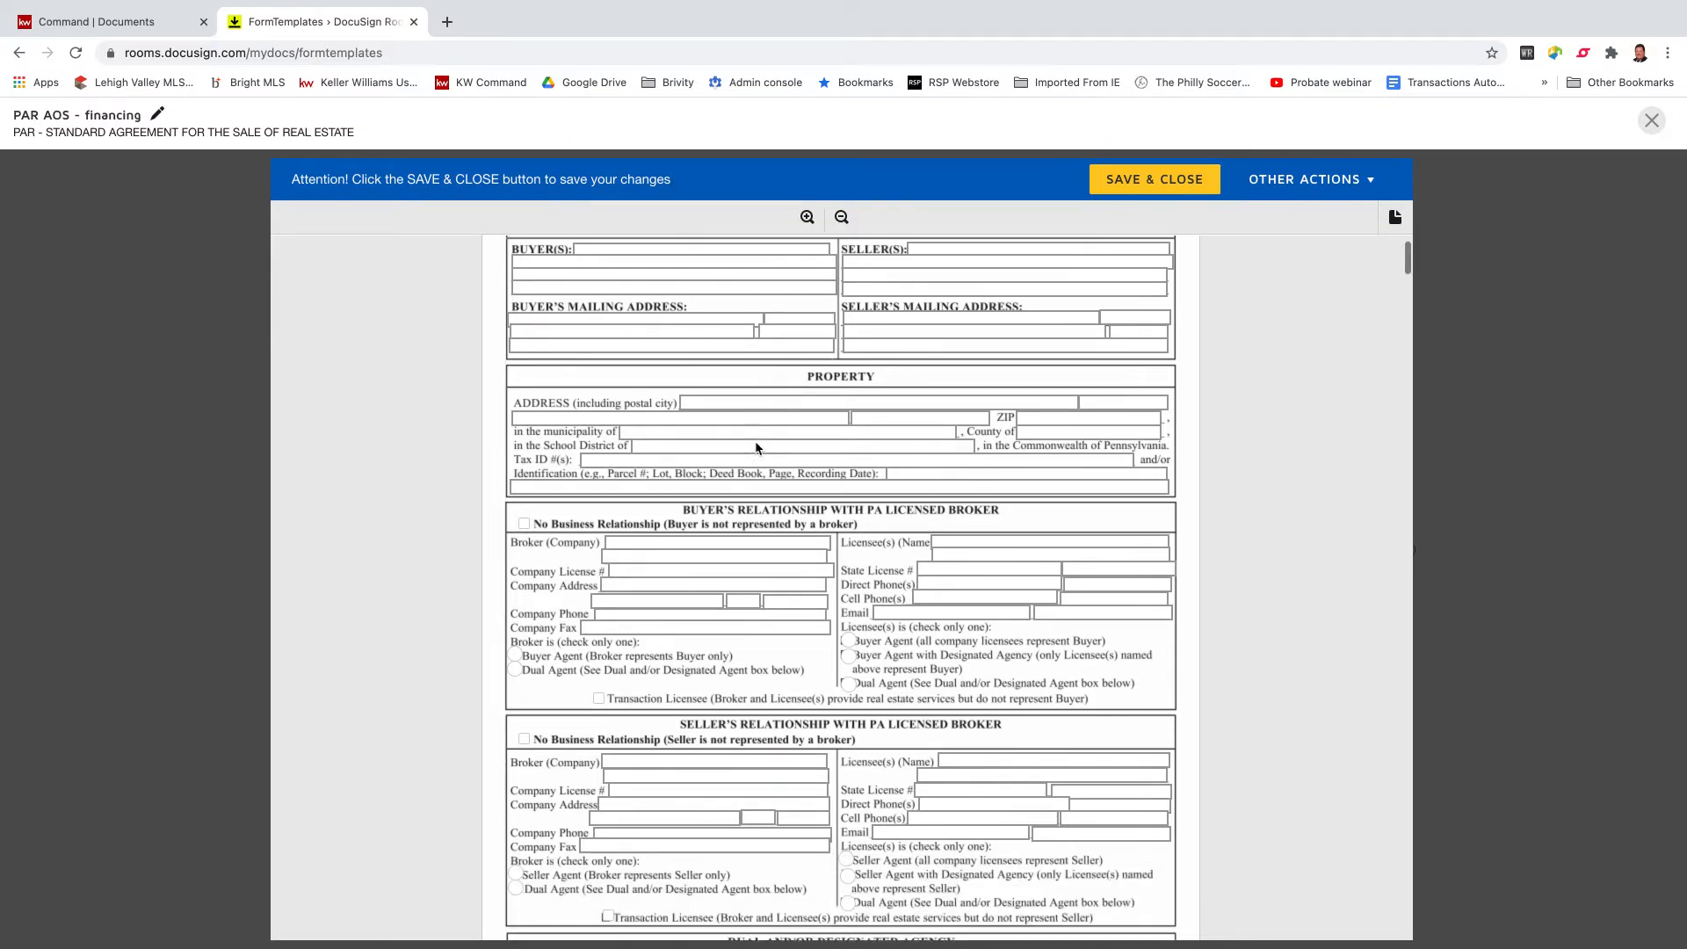
Enter Keller Williams Real Estate as broker, plus the licensee's name, company and state license numbers.
scroll(756, 448, down, 3)
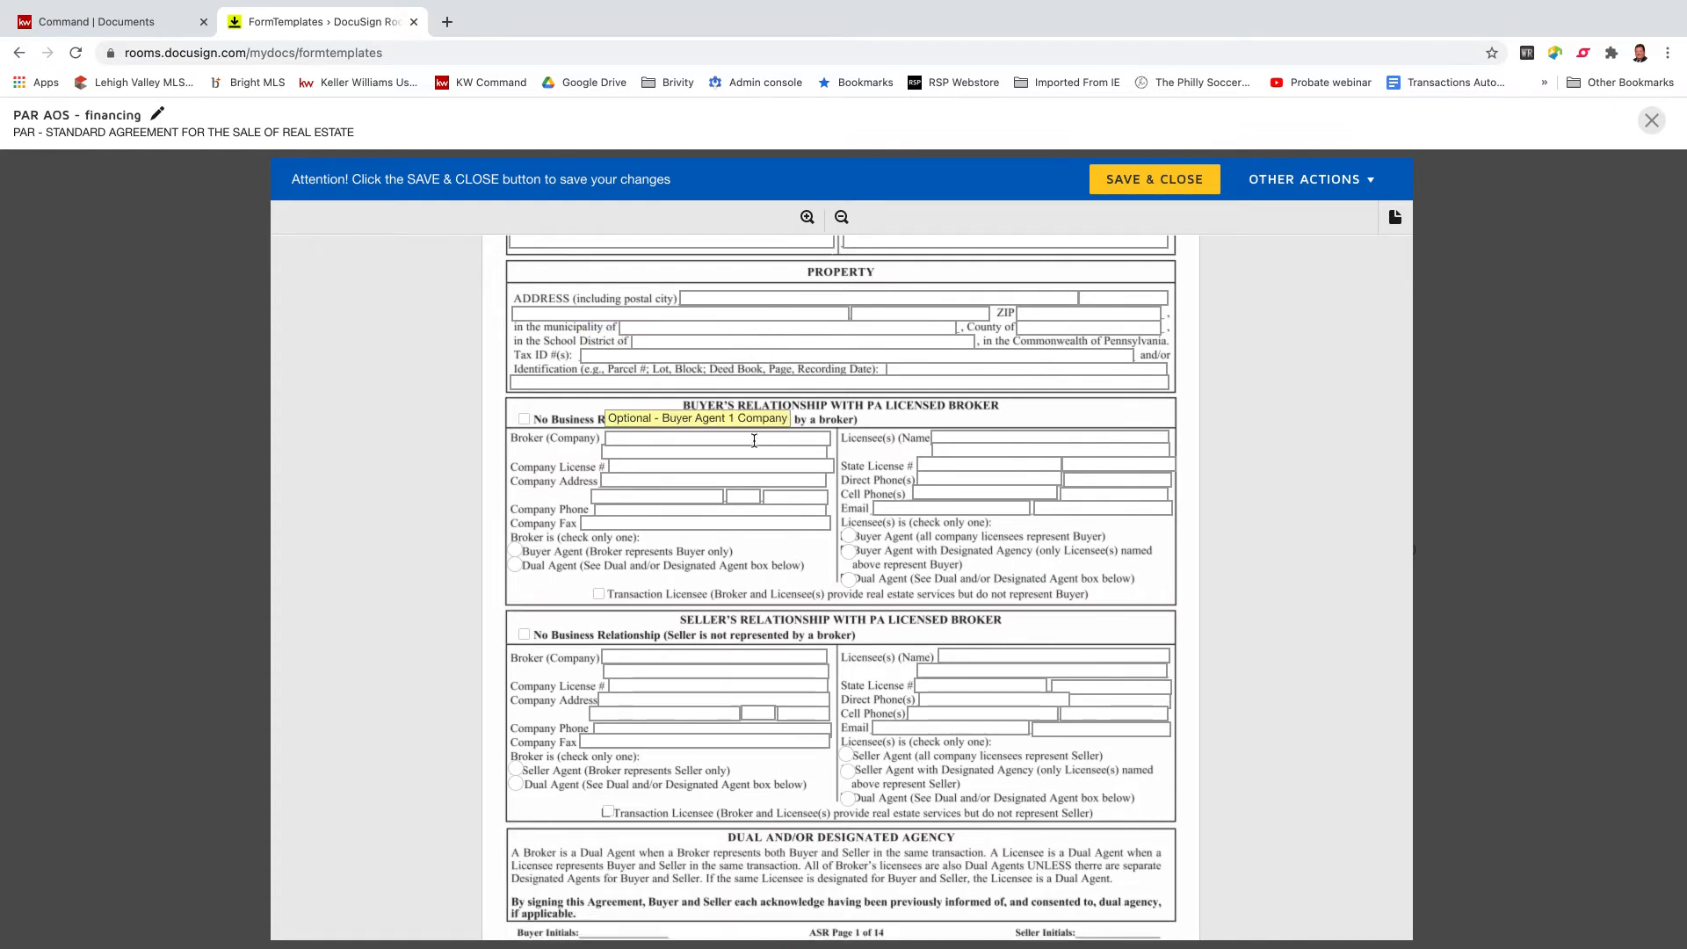
click(756, 439)
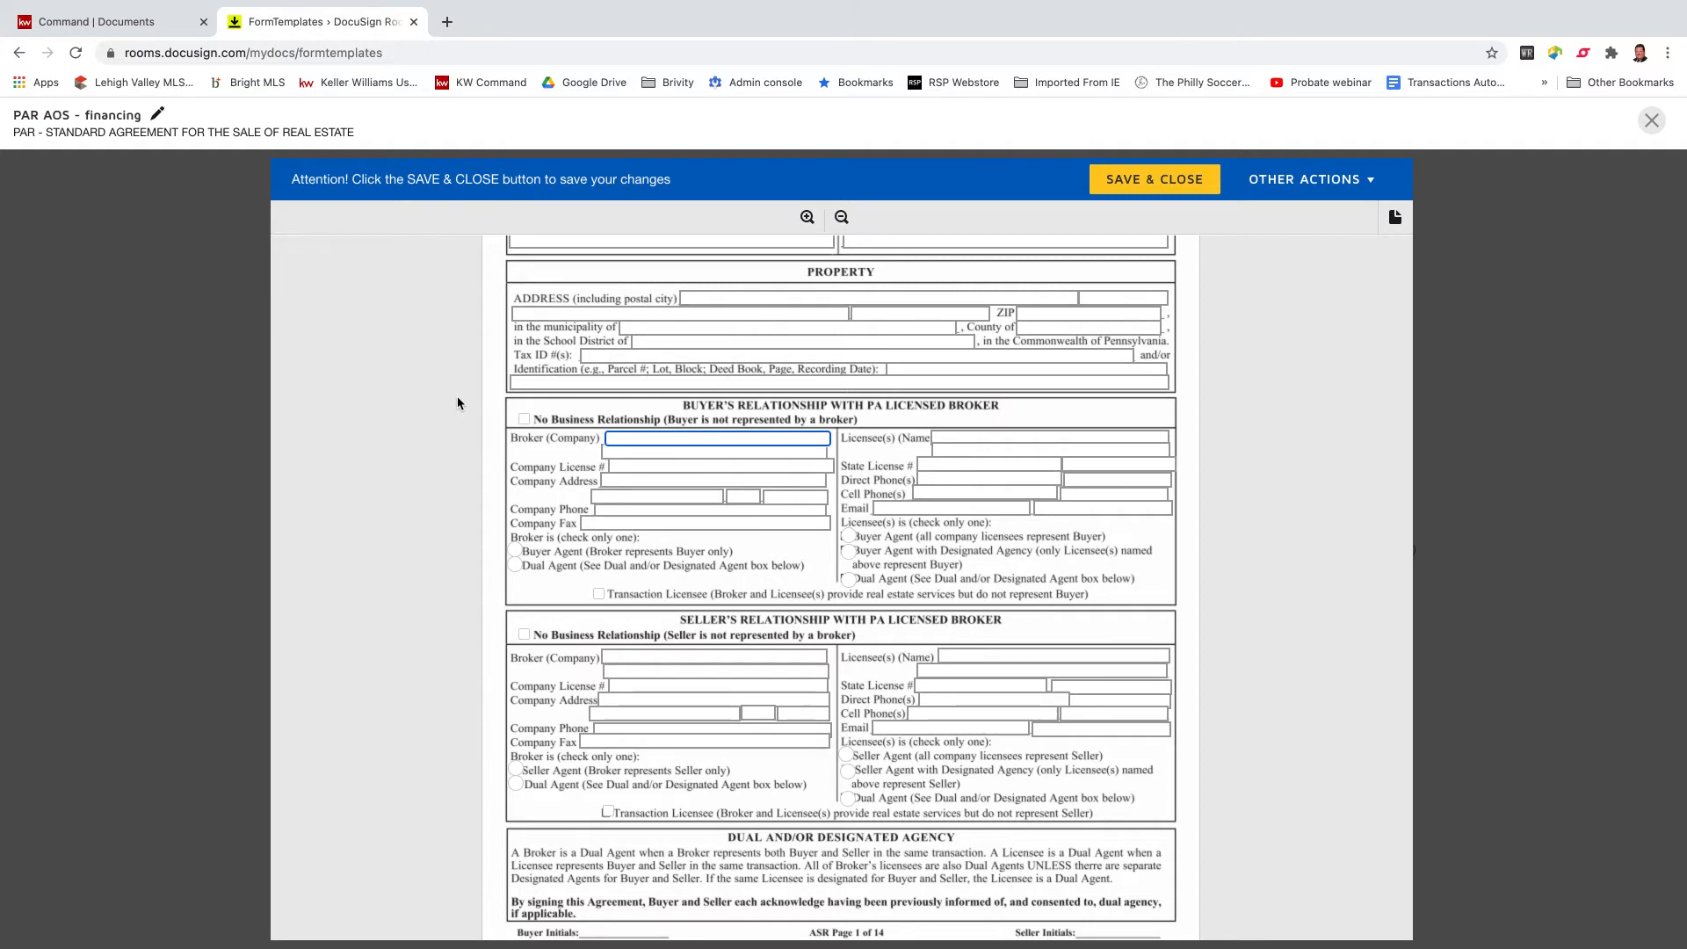
key(BackSpace)
key(BackSpace)
key(BackSpace)
key(BackSpace)
key(BackSpace)
key(Tab)
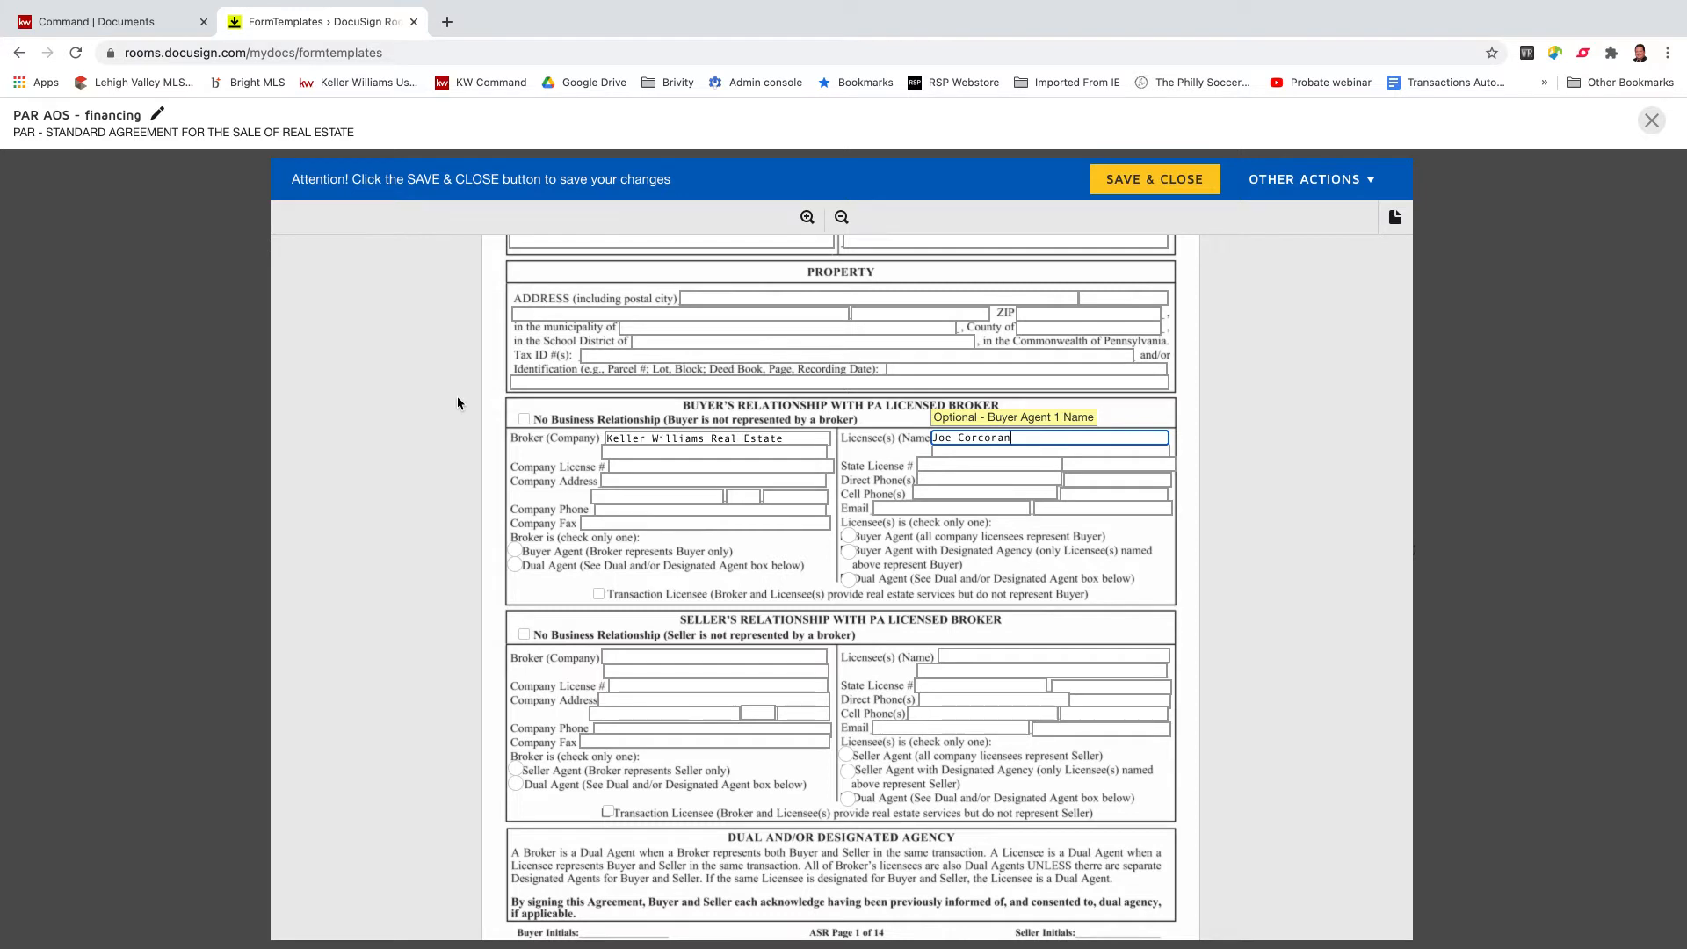
key(Tab)
key(Tab)
key(Tab)
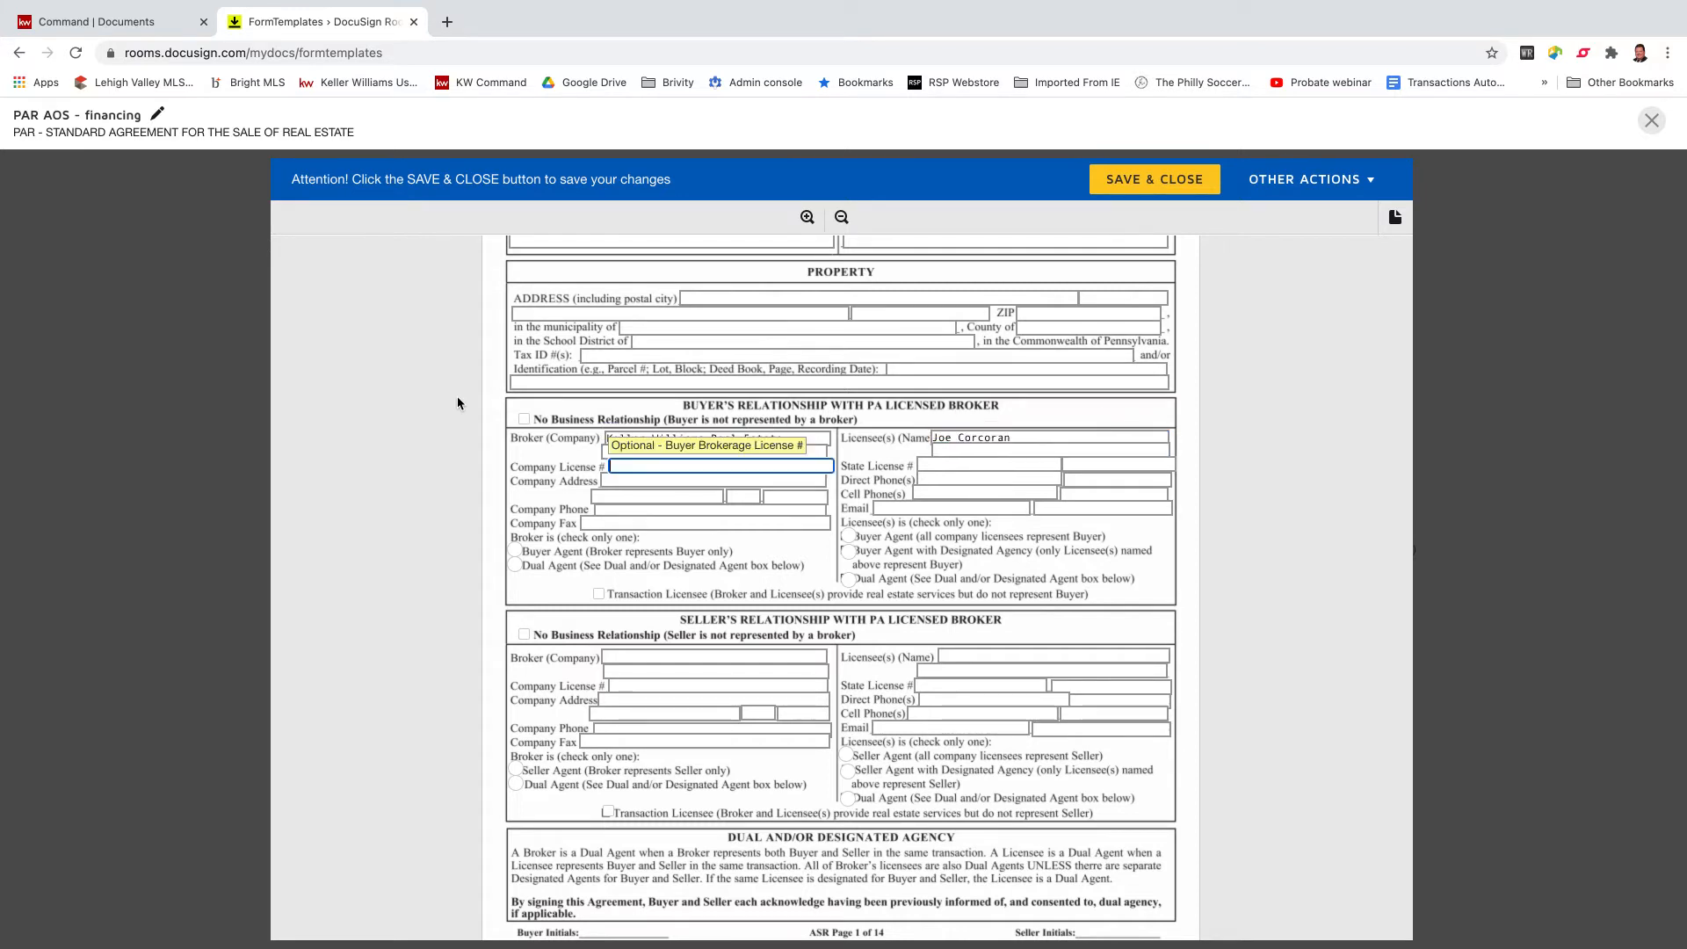
key(Tab)
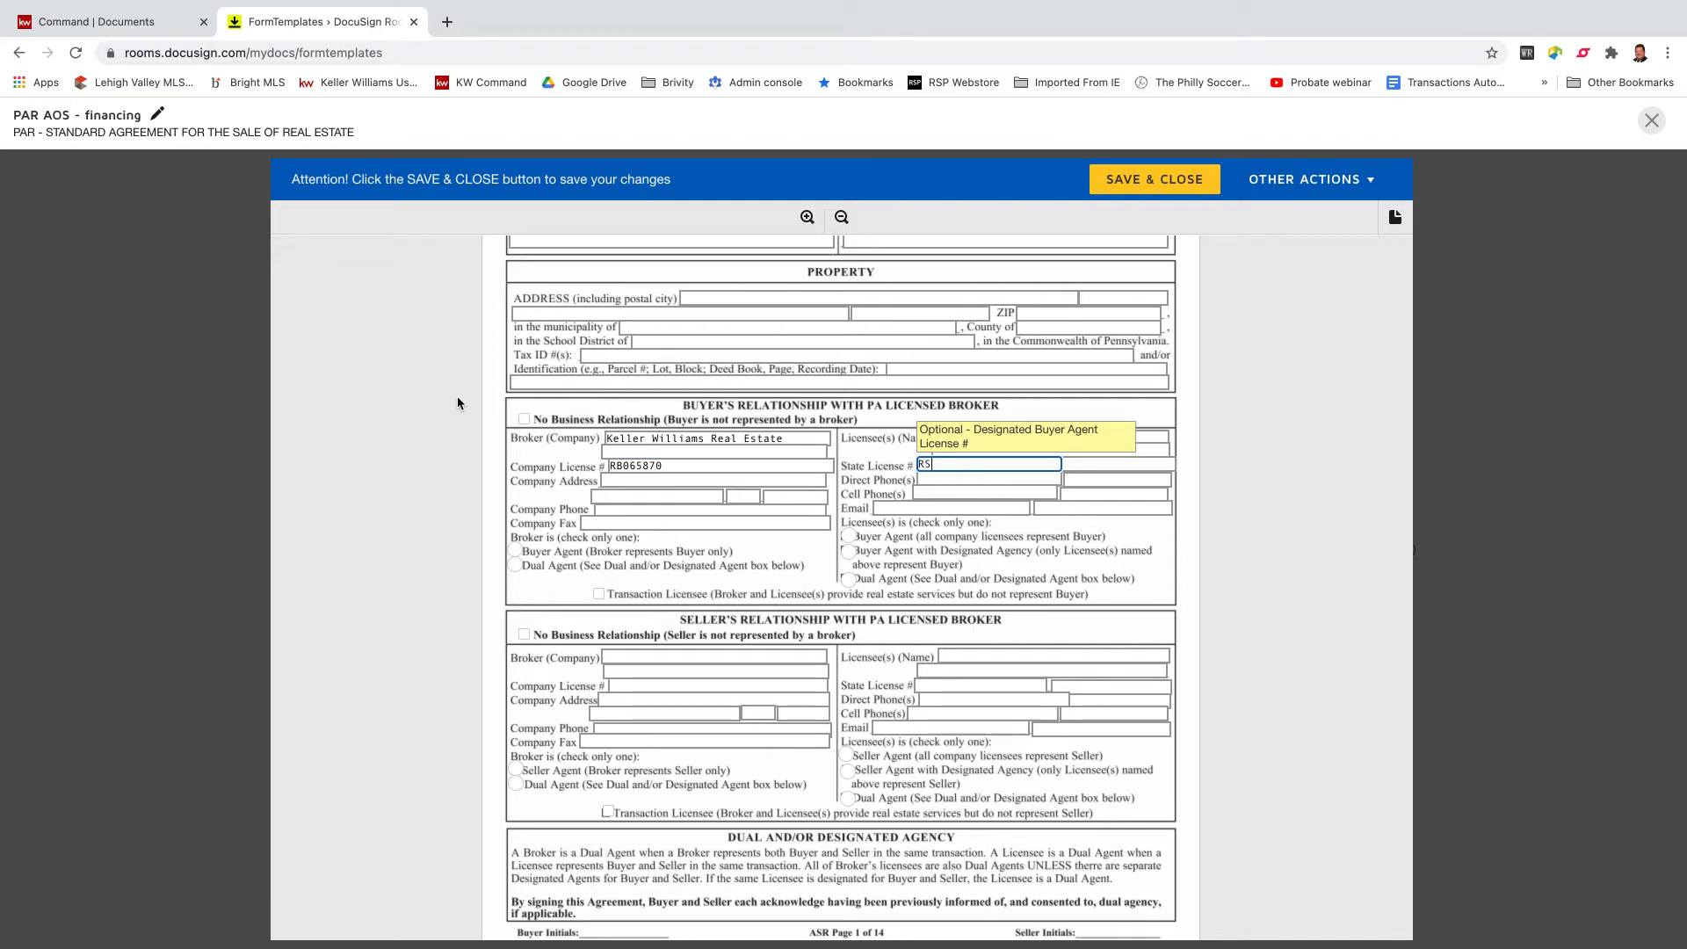
click(668, 479)
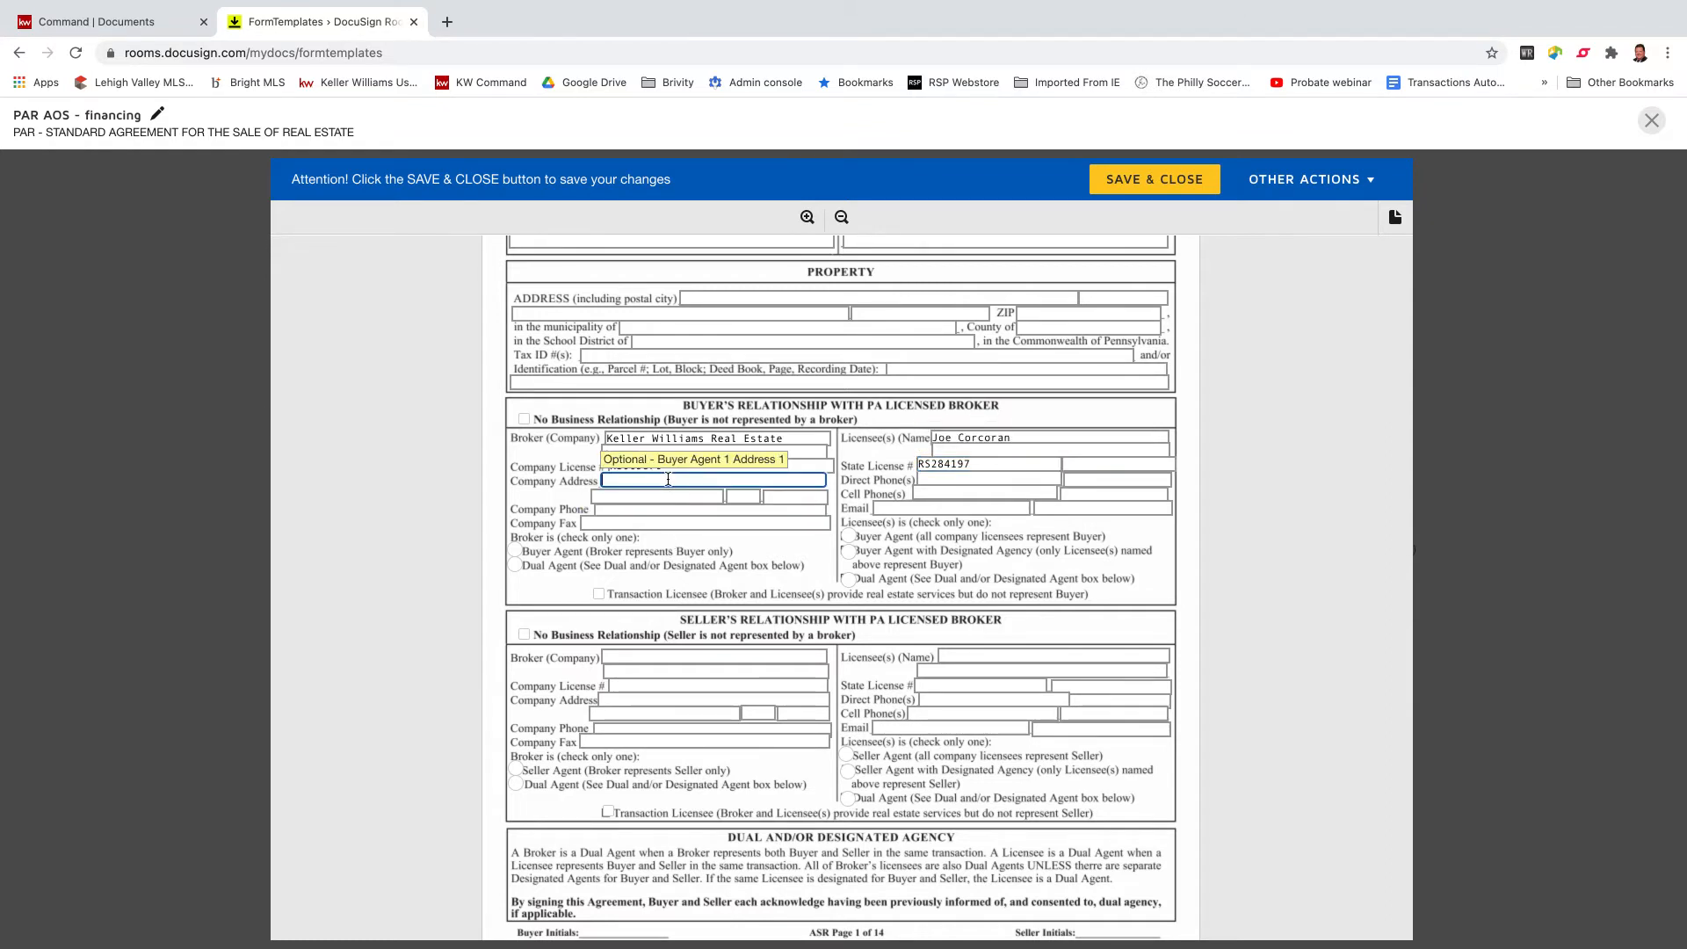
Tick Buyer Agent and Buyer Agent with Designated Agency.
click(514, 554)
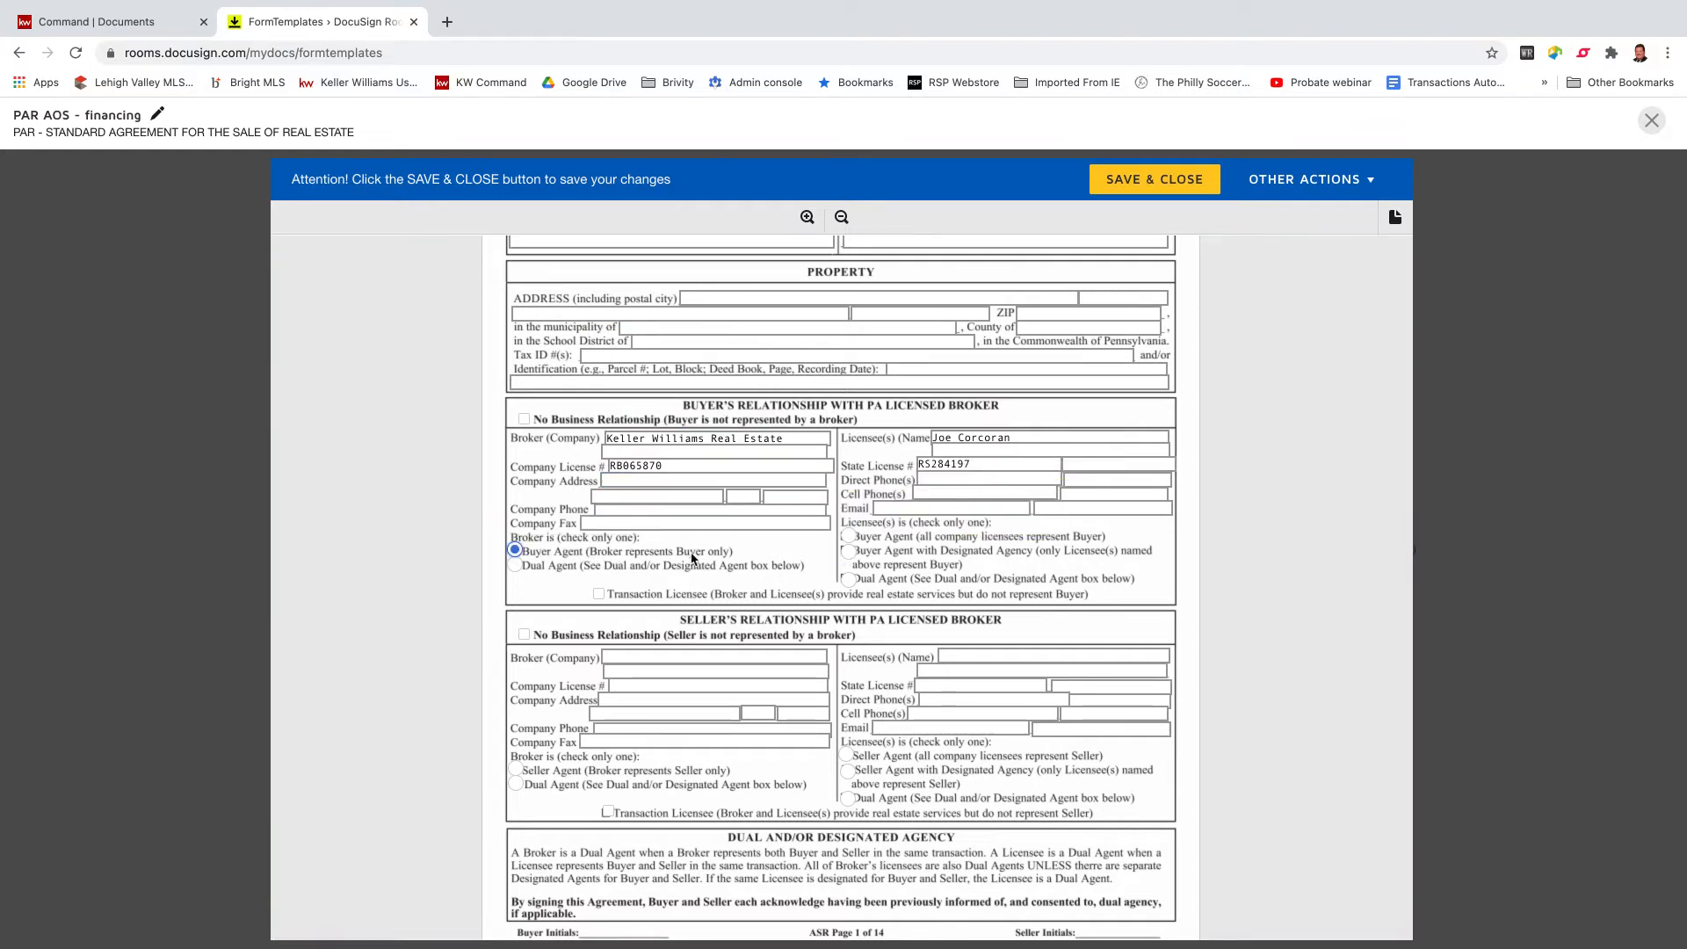
click(855, 561)
scroll(855, 567, down, 4)
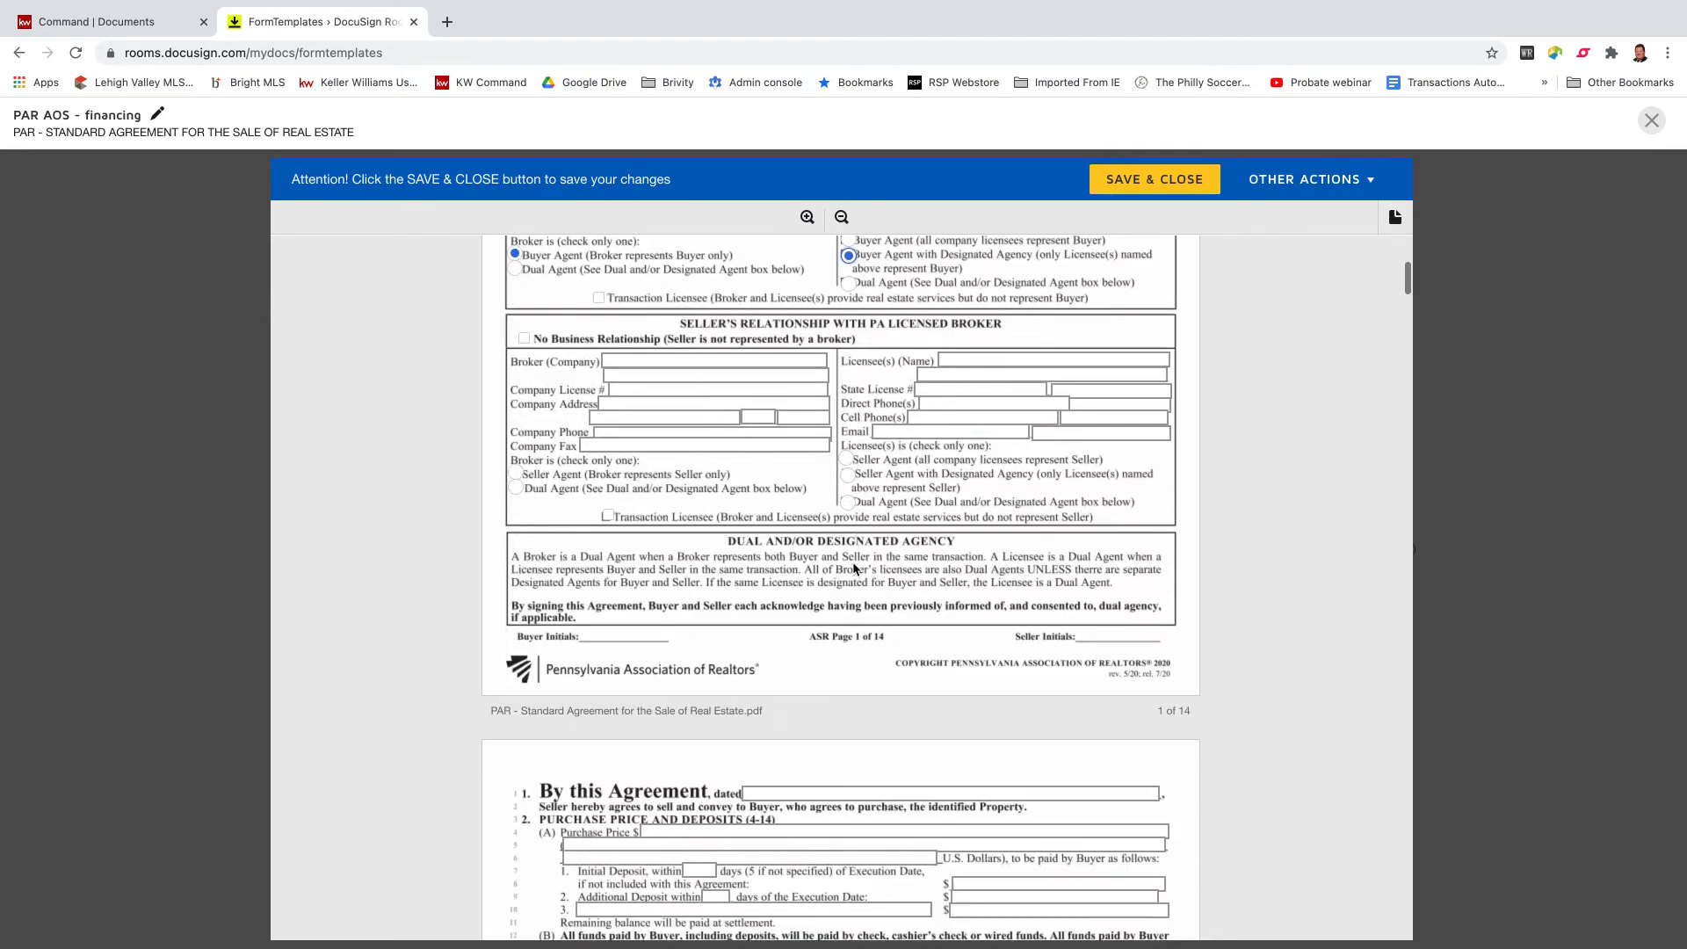
Fill the Section 7 included-items field with 'All Lighting fixtures and window treatmnet are included.'.
scroll(855, 569, down, 8)
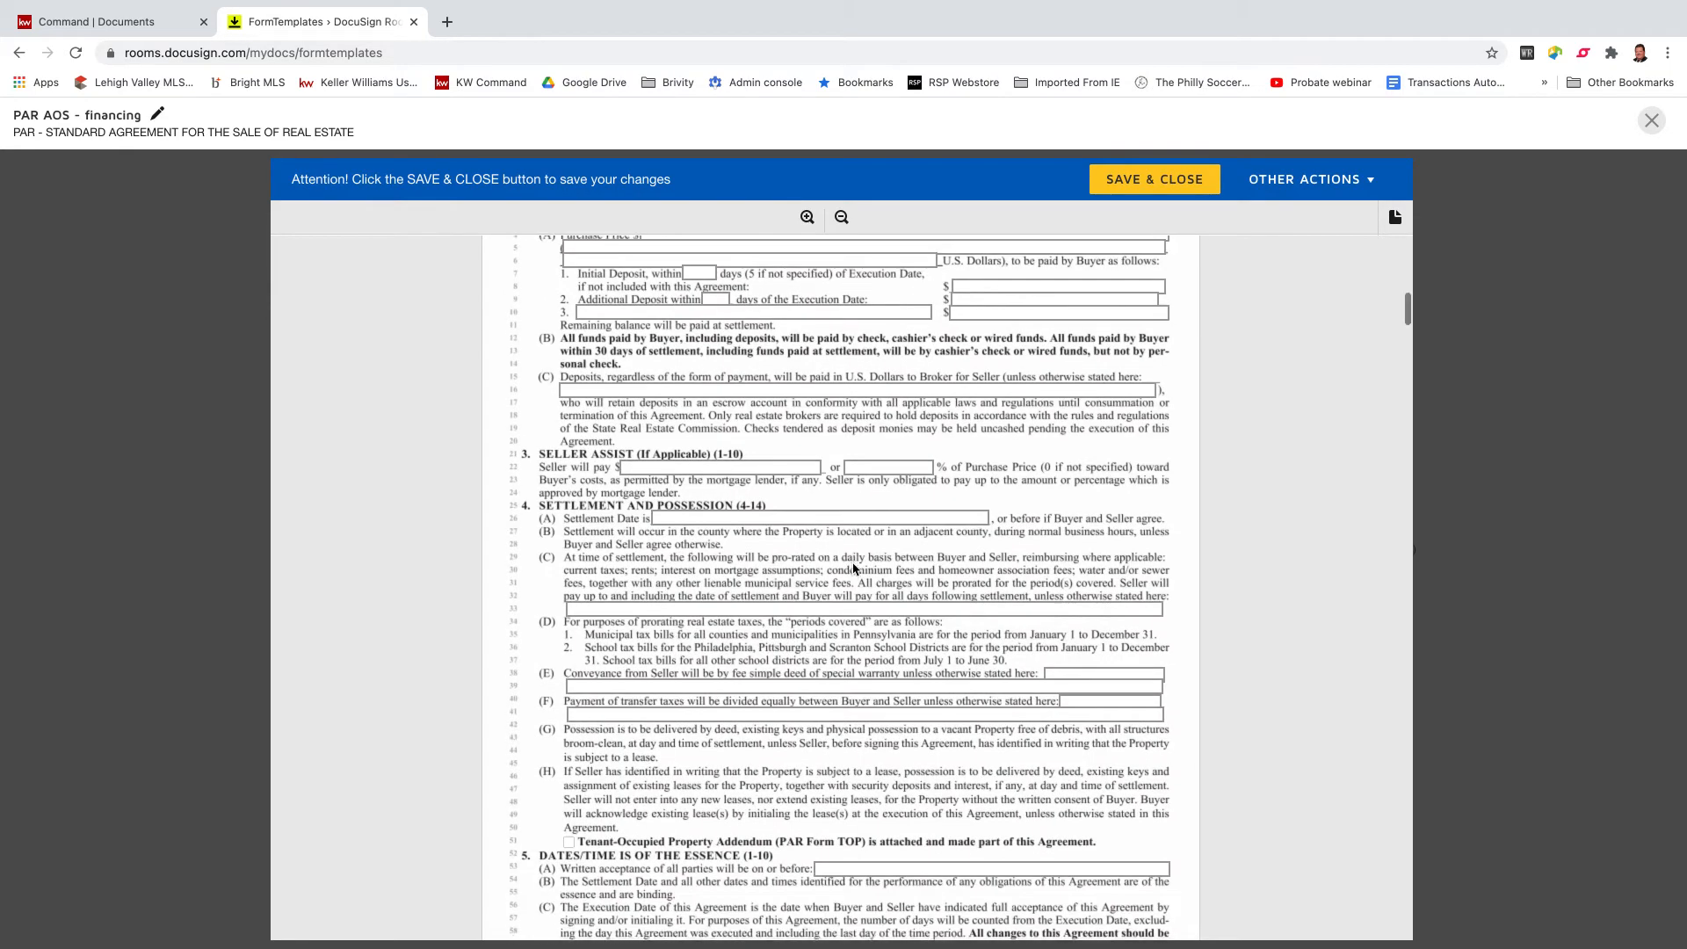
scroll(854, 569, down, 9)
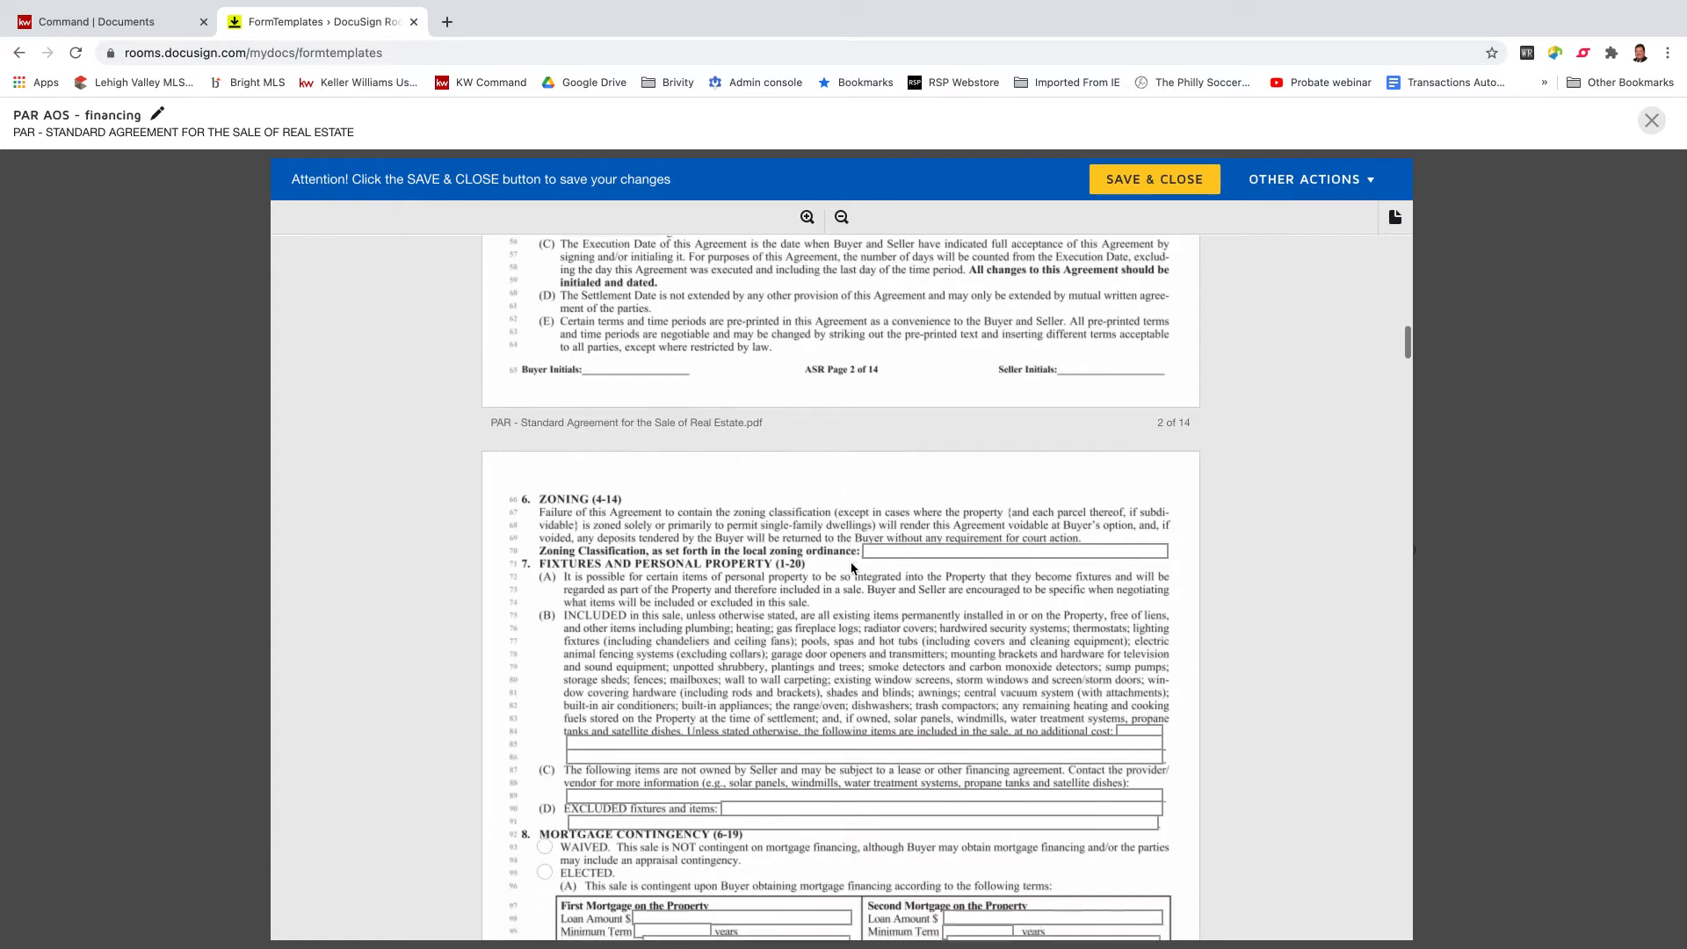
scroll(852, 569, down, 4)
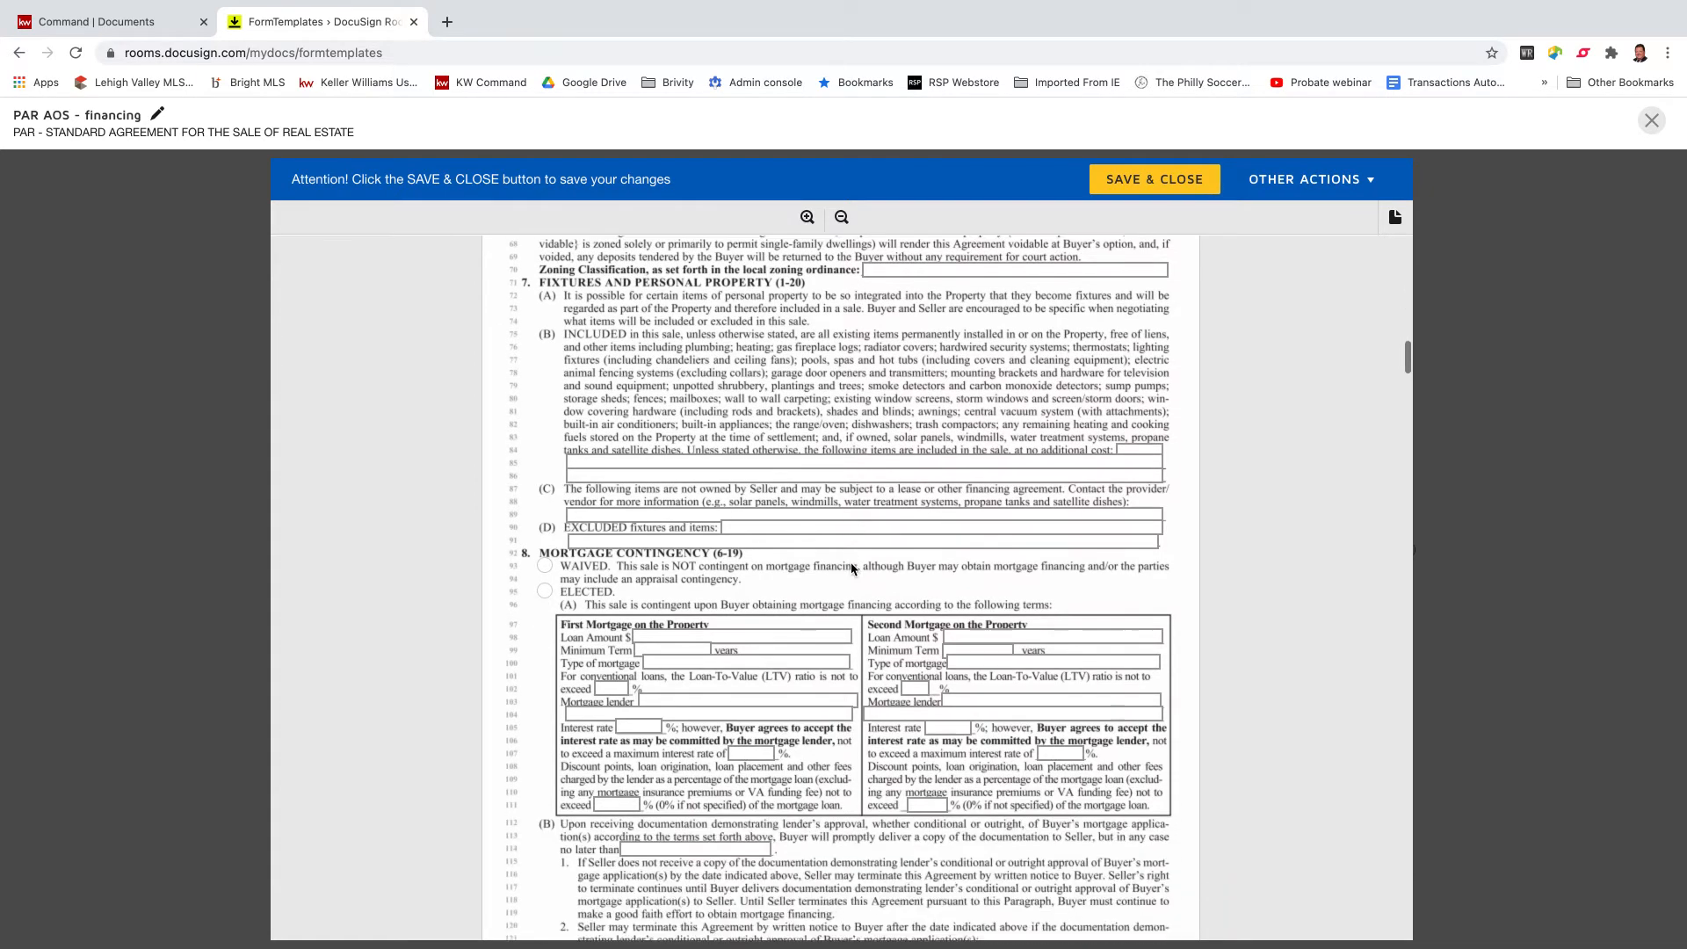
click(637, 454)
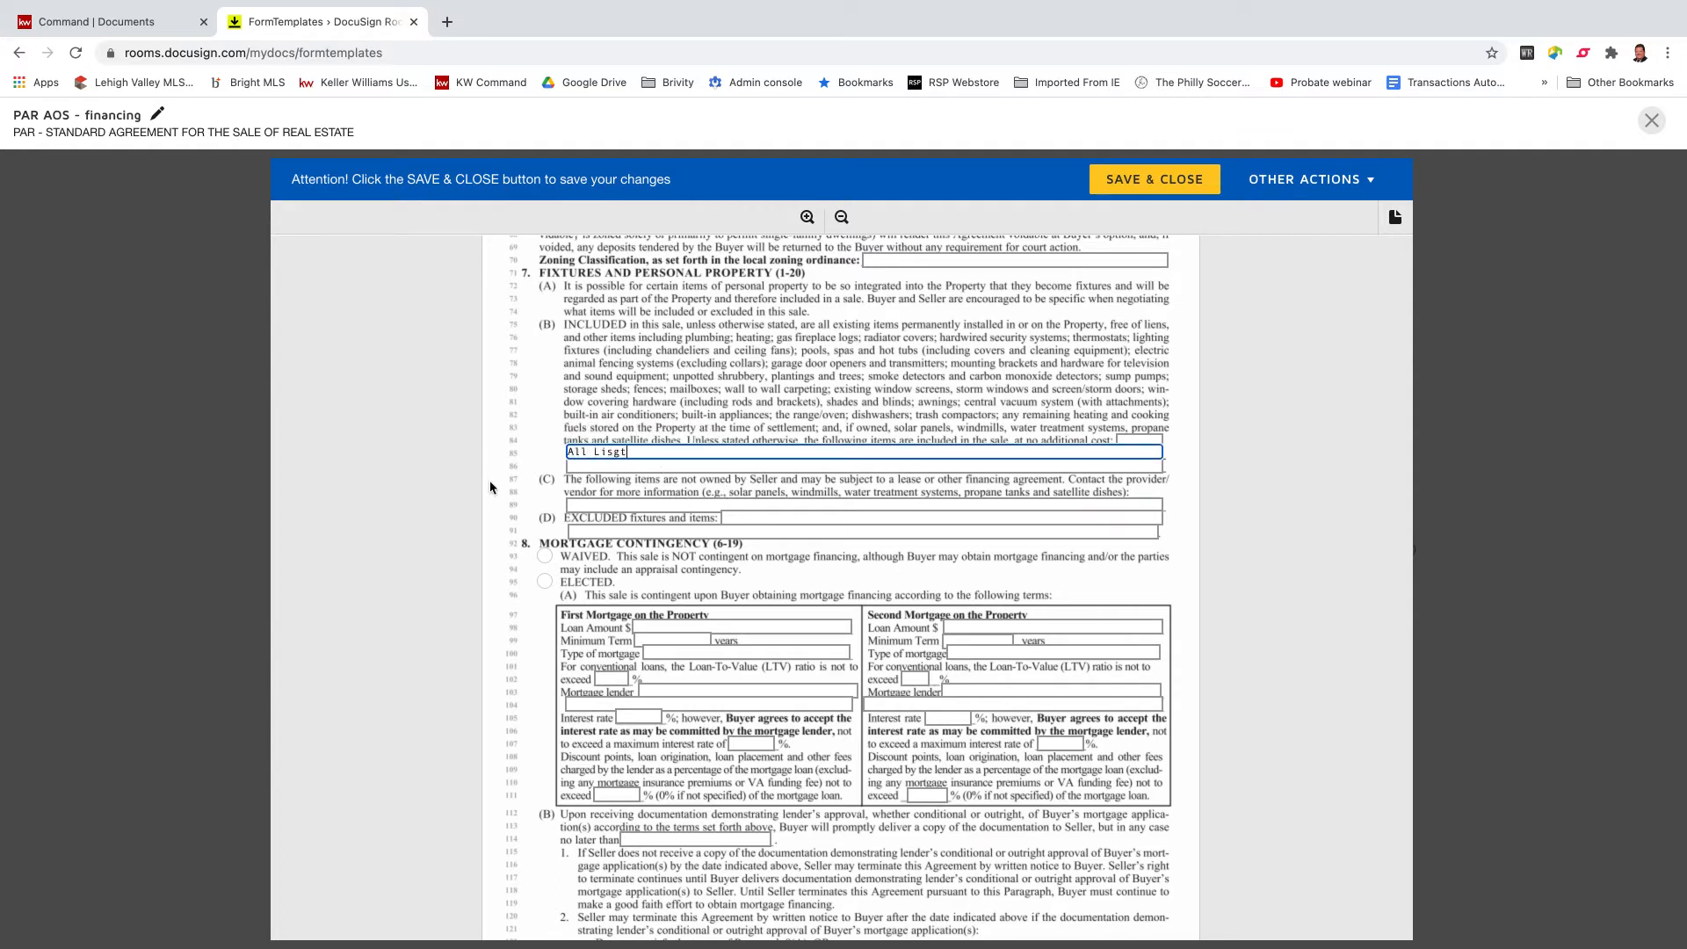
text(ighti)
key(BackSpace)
key(BackSpace)
key(BackSpace)
key(BackSpace)
text(amtnet are inc)
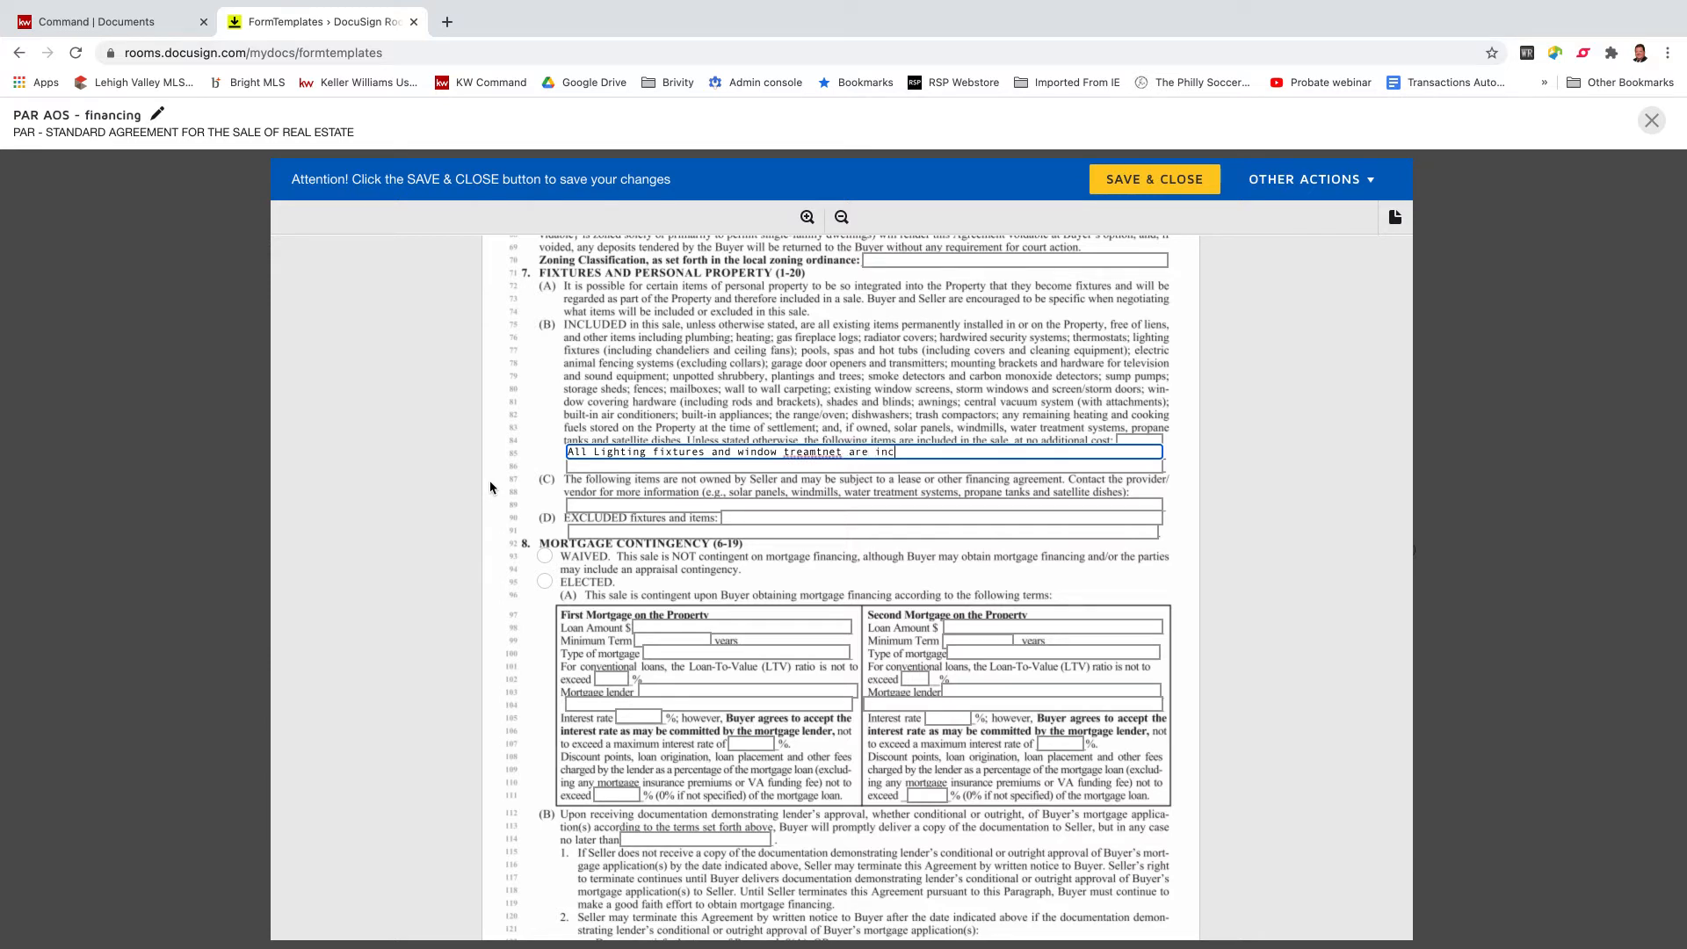
text(lude)
scroll(679, 563, down, 1)
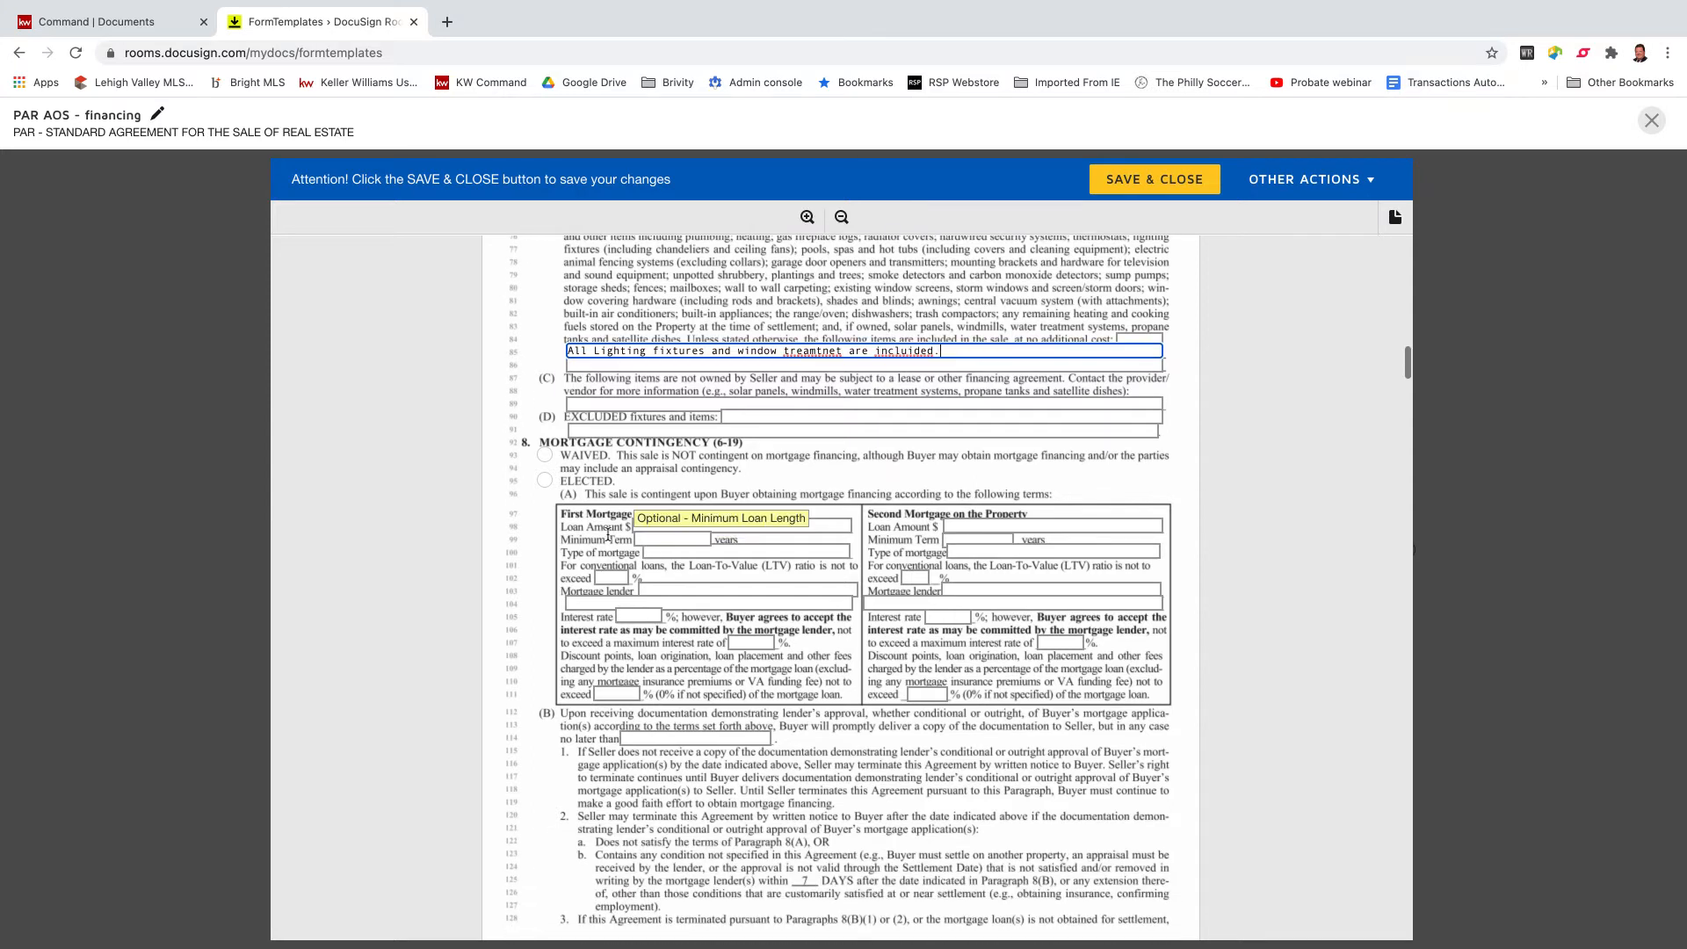
Mark the mortgage contingency ELECTED and set a 15-day inspection contingency period.
click(545, 480)
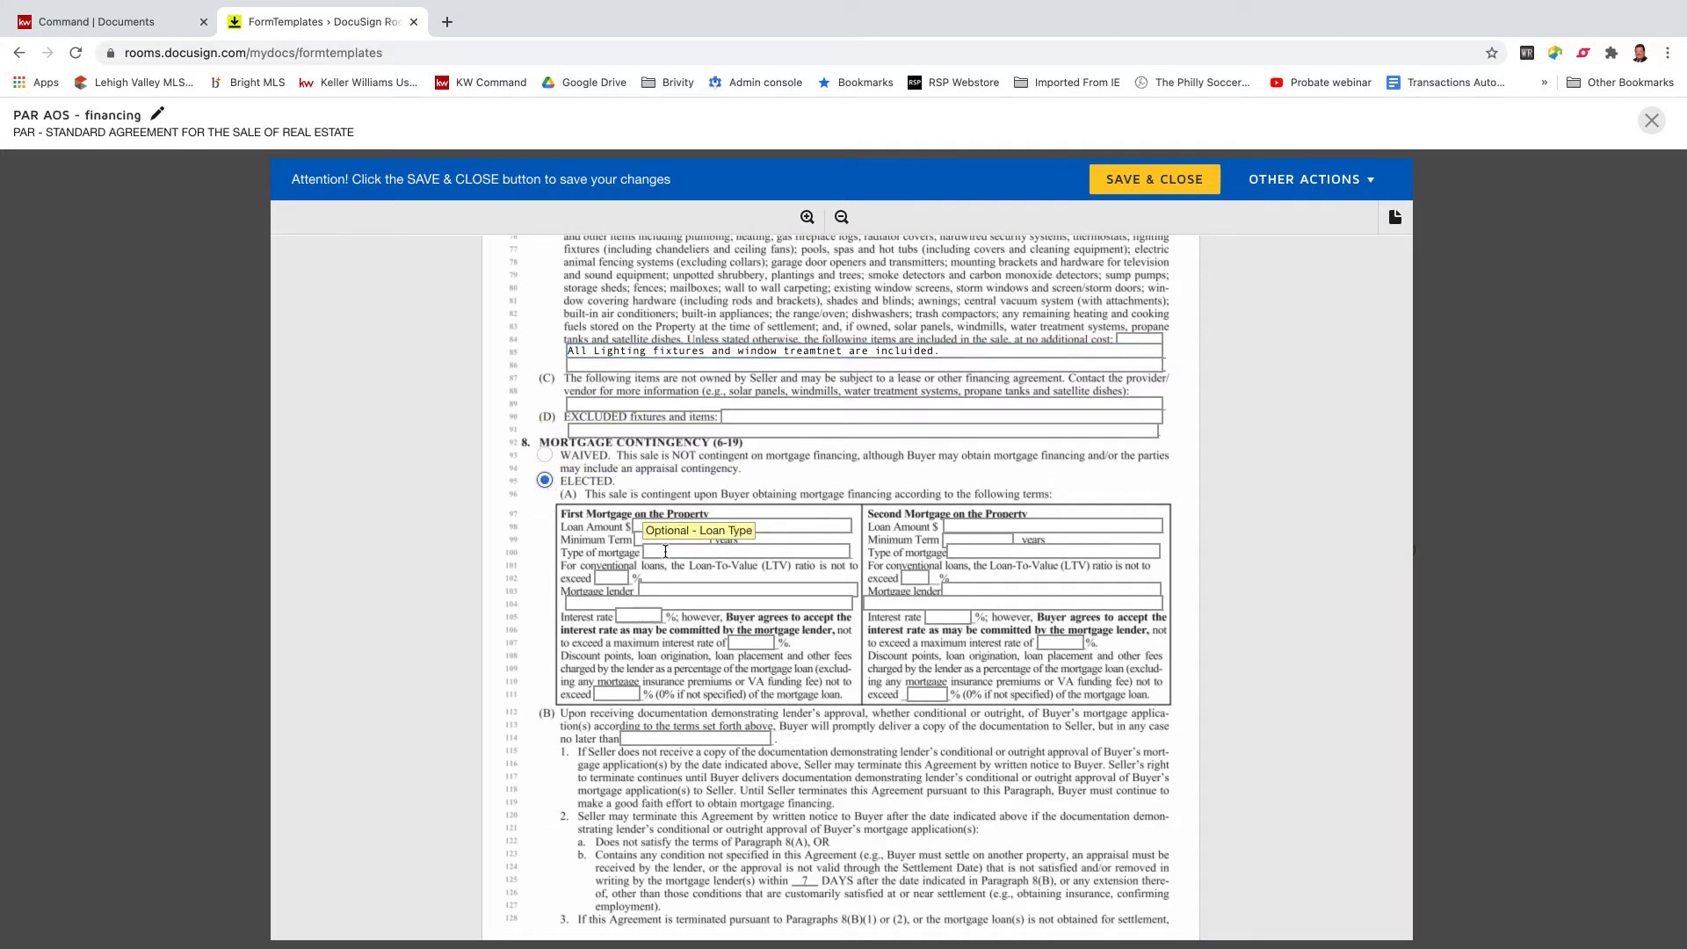
scroll(666, 551, down, 2)
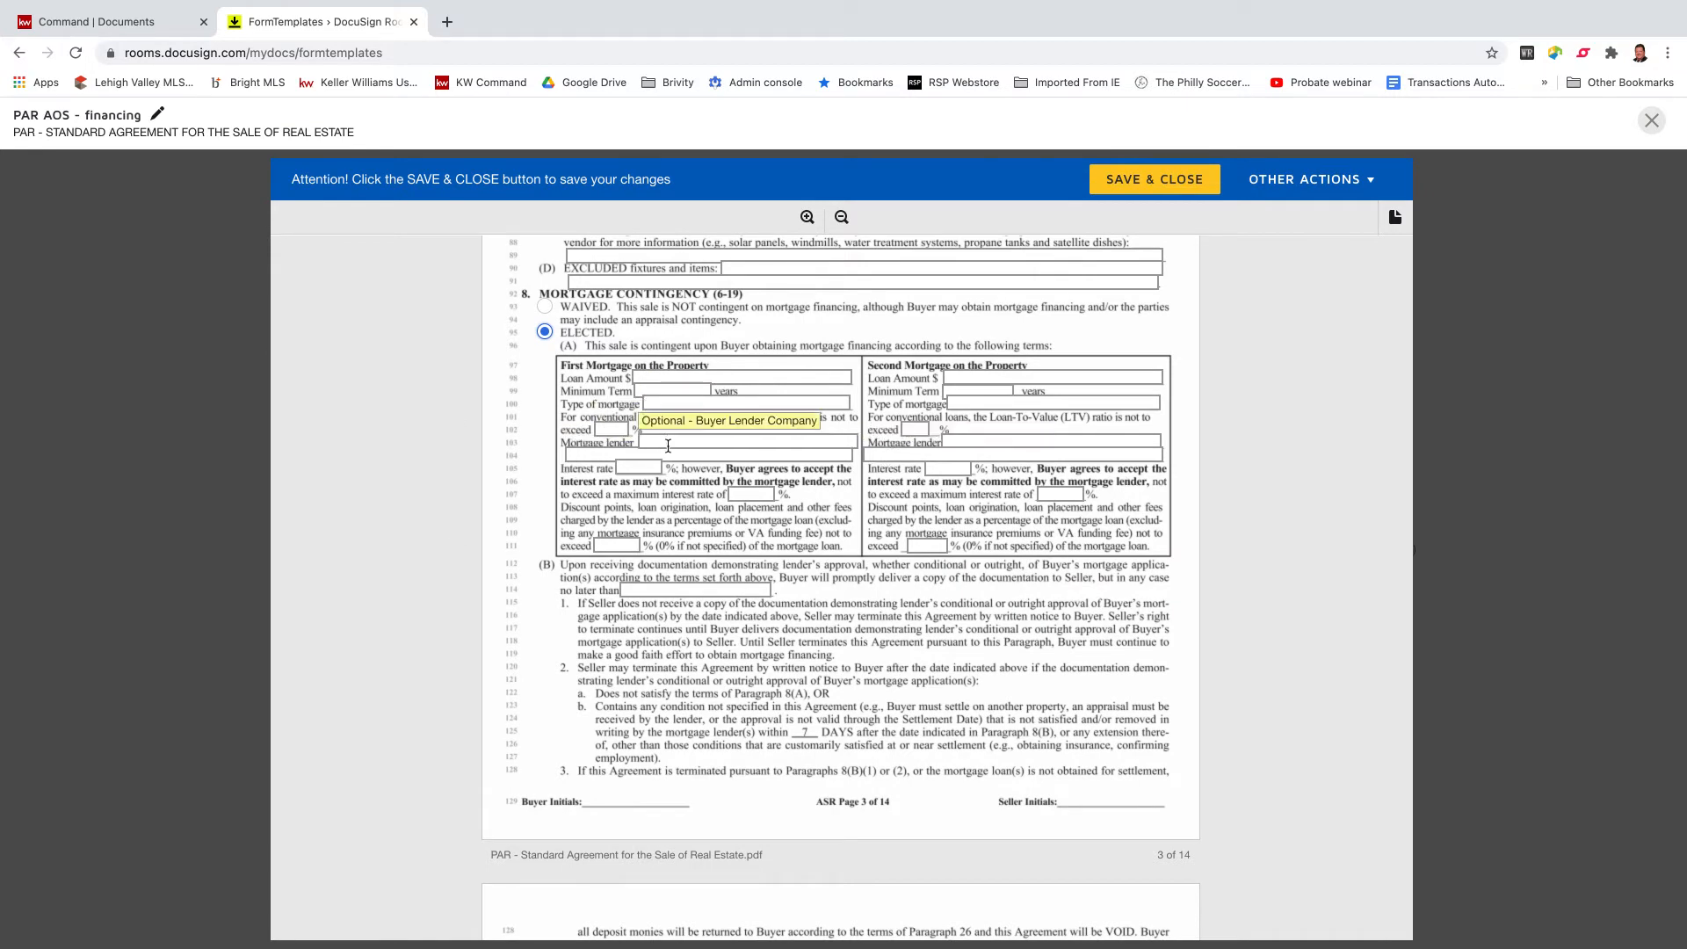
scroll(666, 450, down, 4)
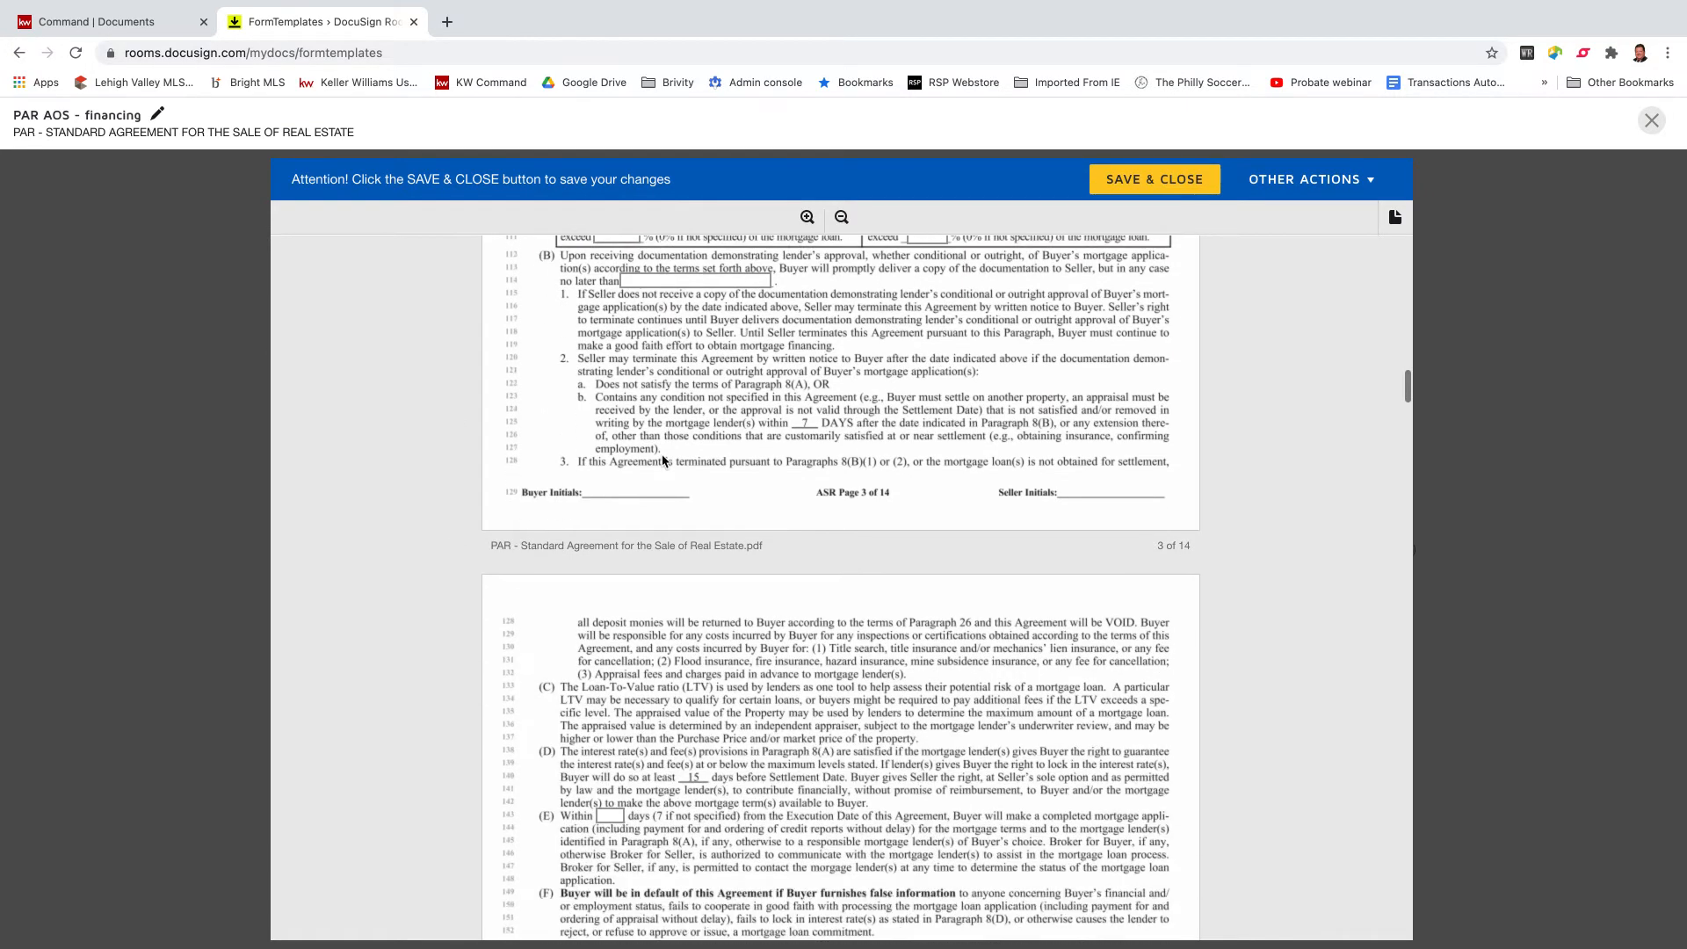
scroll(663, 460, down, 3)
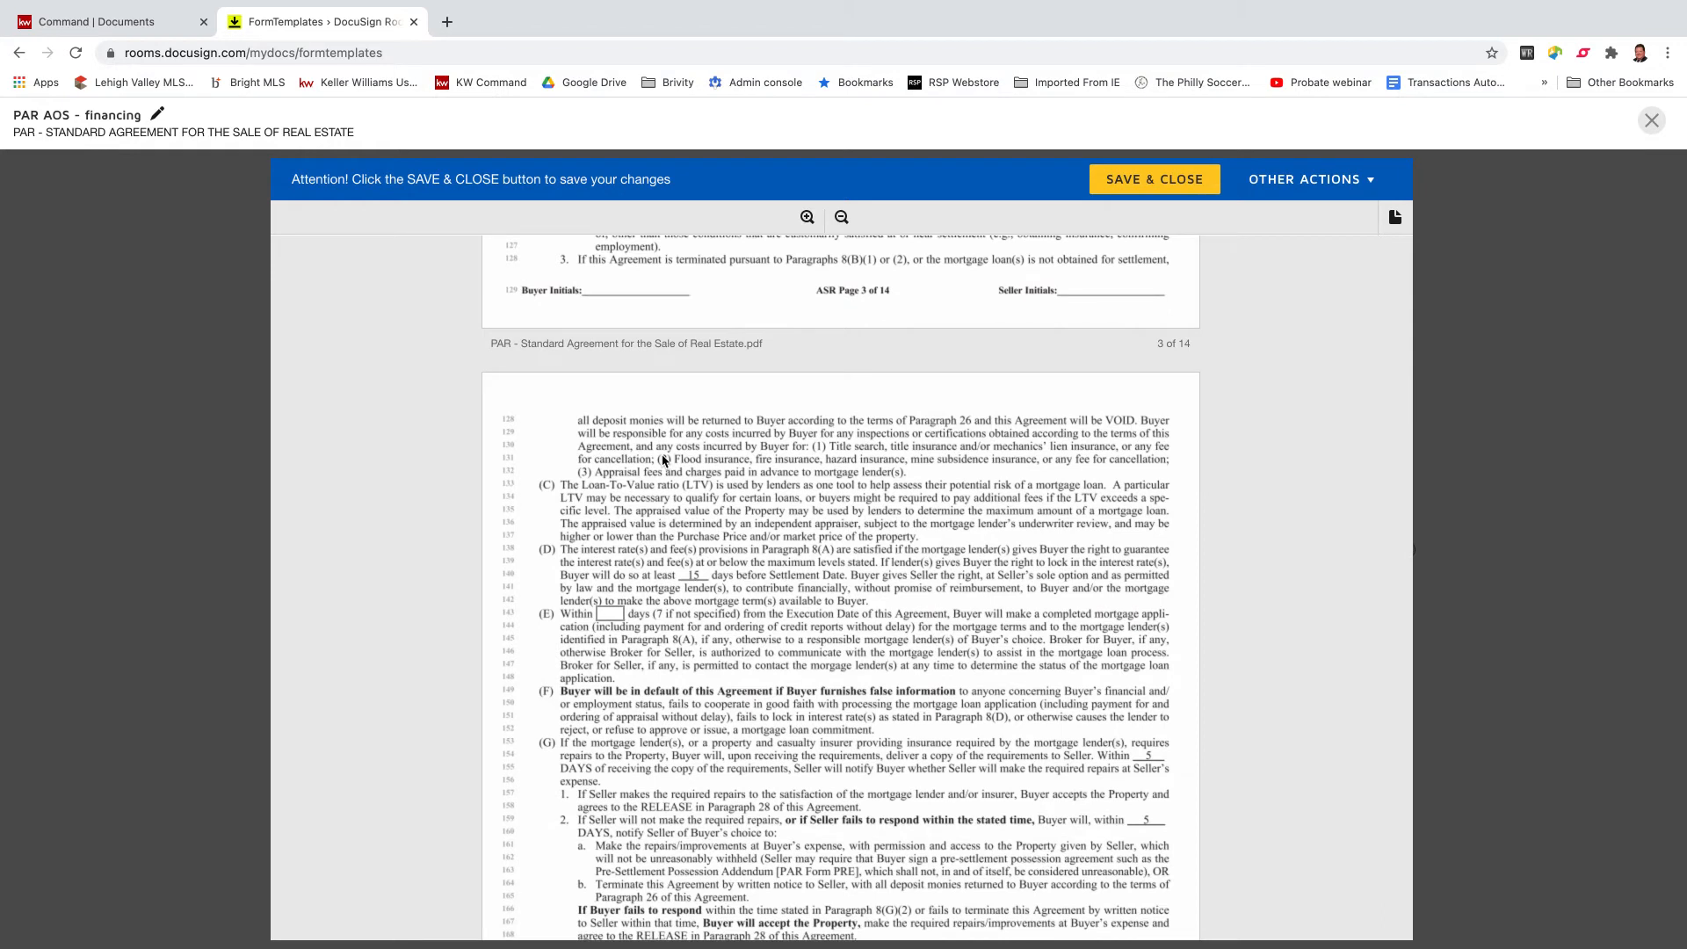
scroll(663, 458, down, 1)
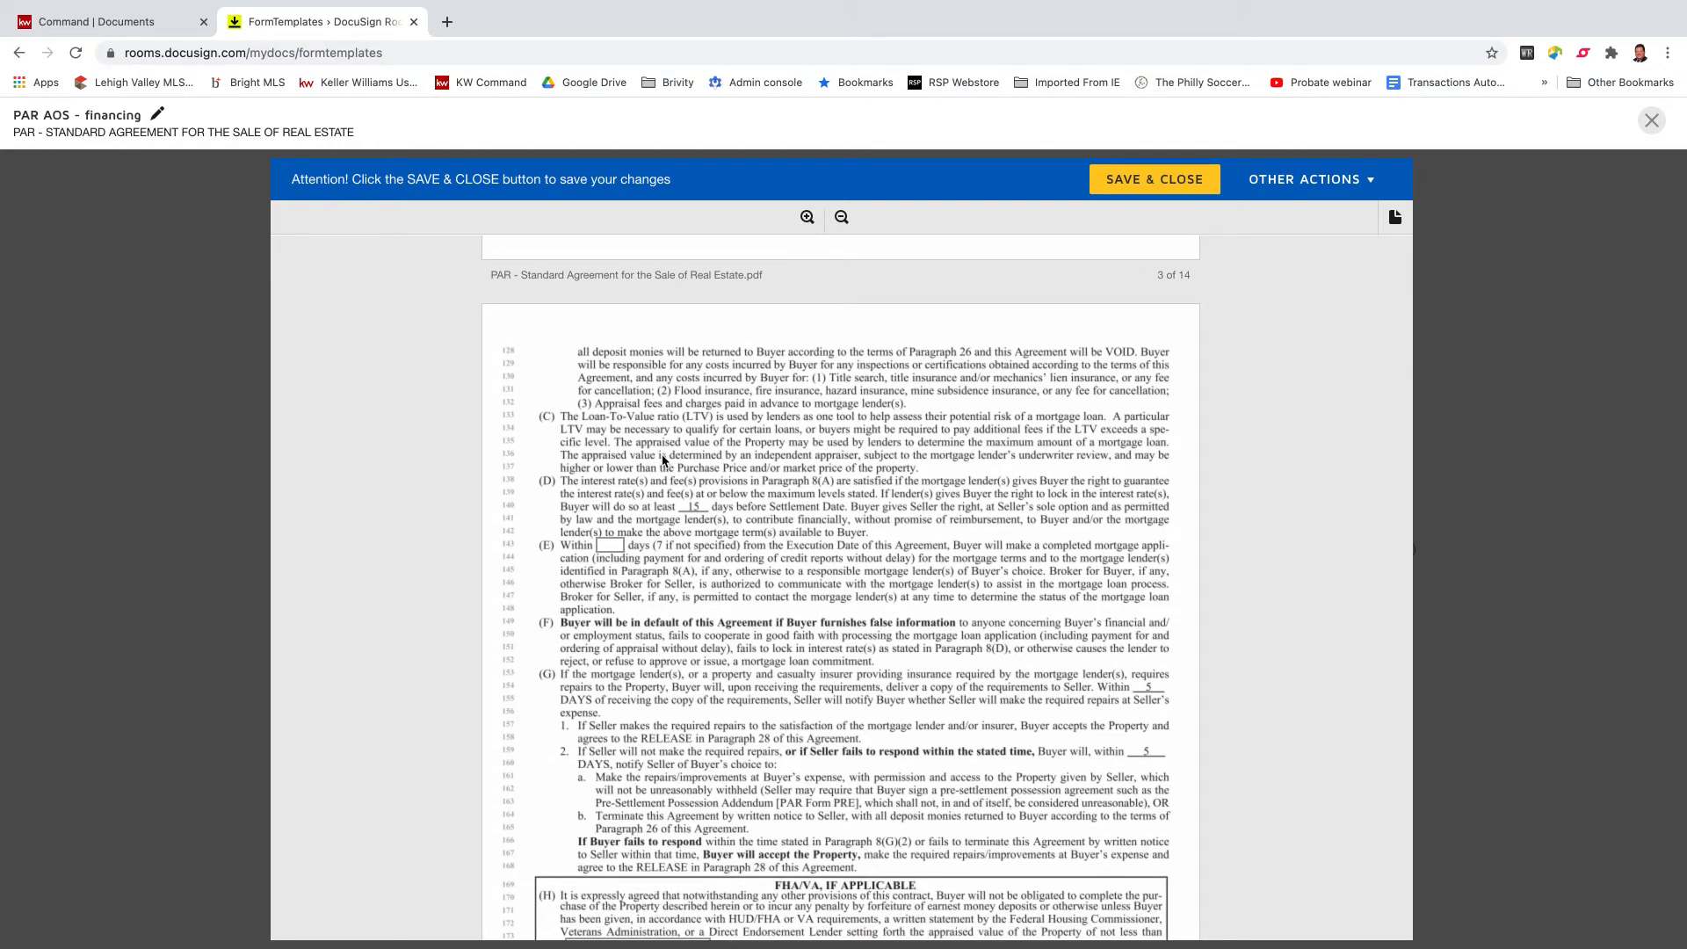
scroll(664, 458, down, 8)
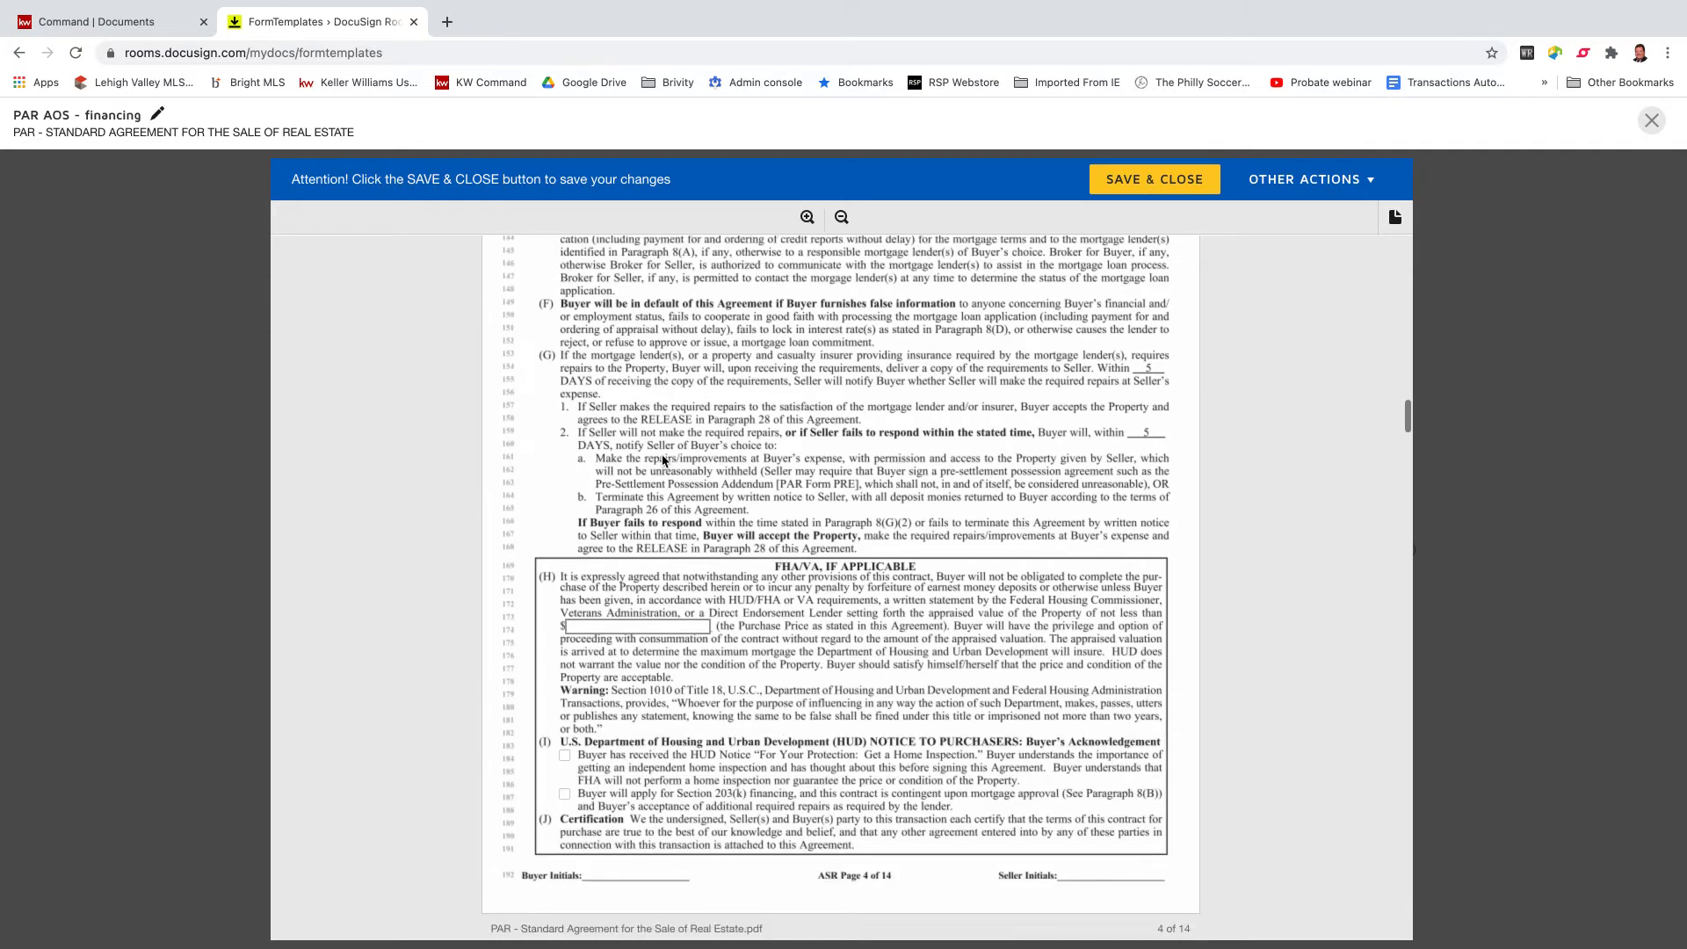
scroll(664, 459, down, 6)
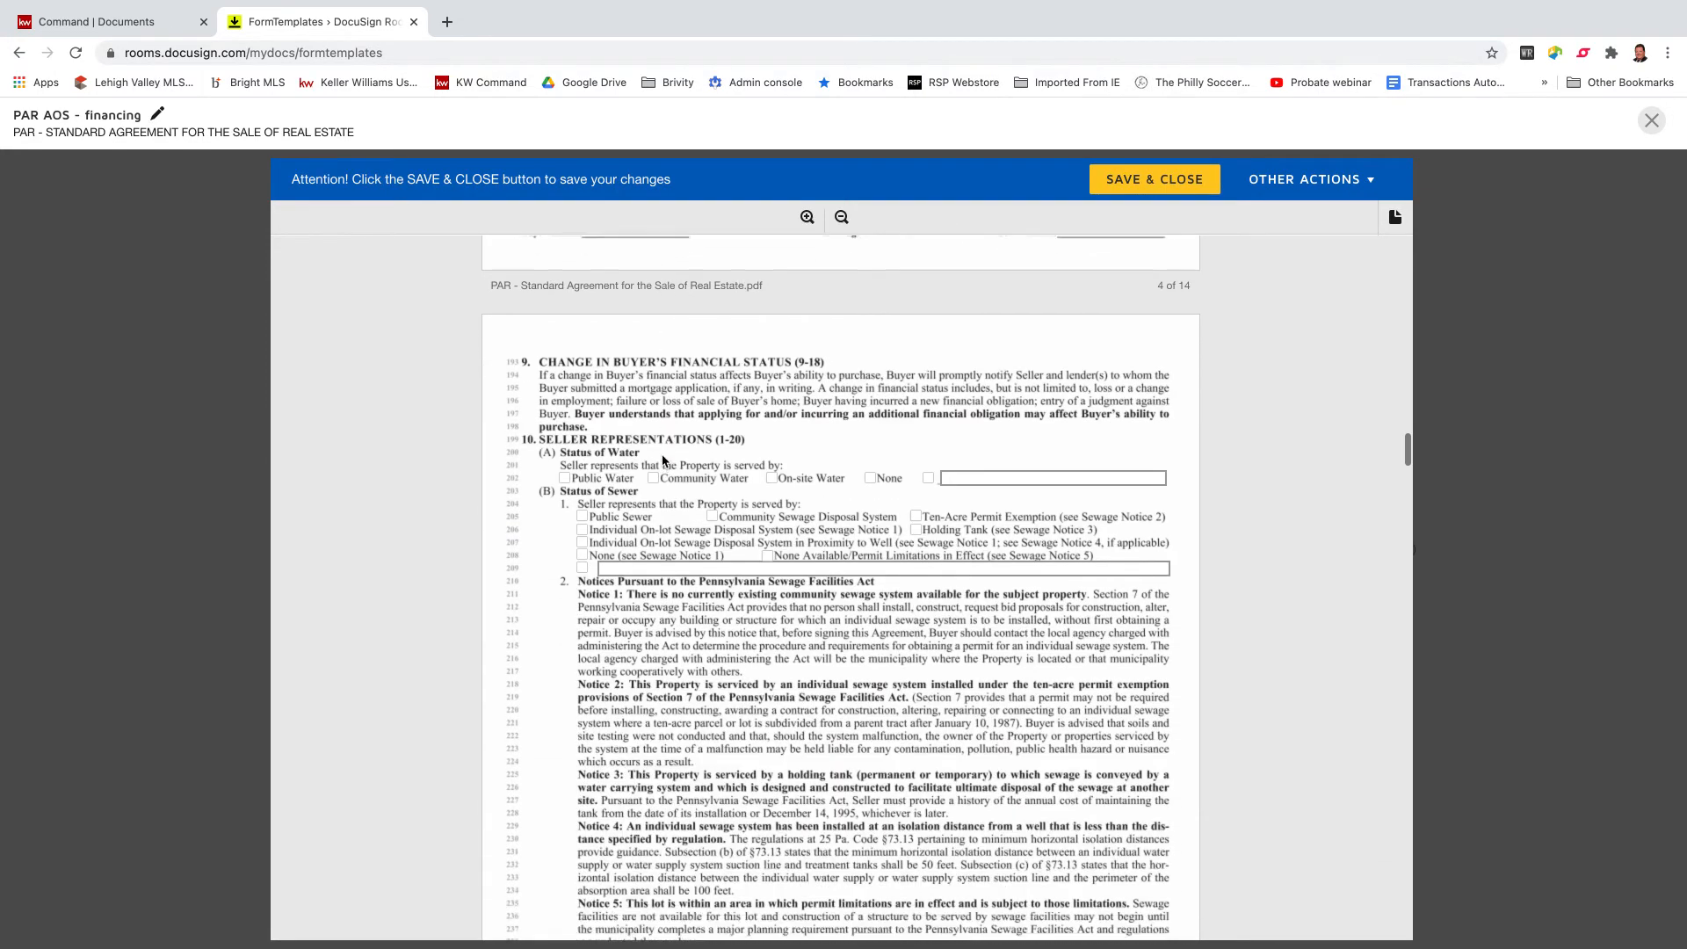
scroll(664, 459, down, 12)
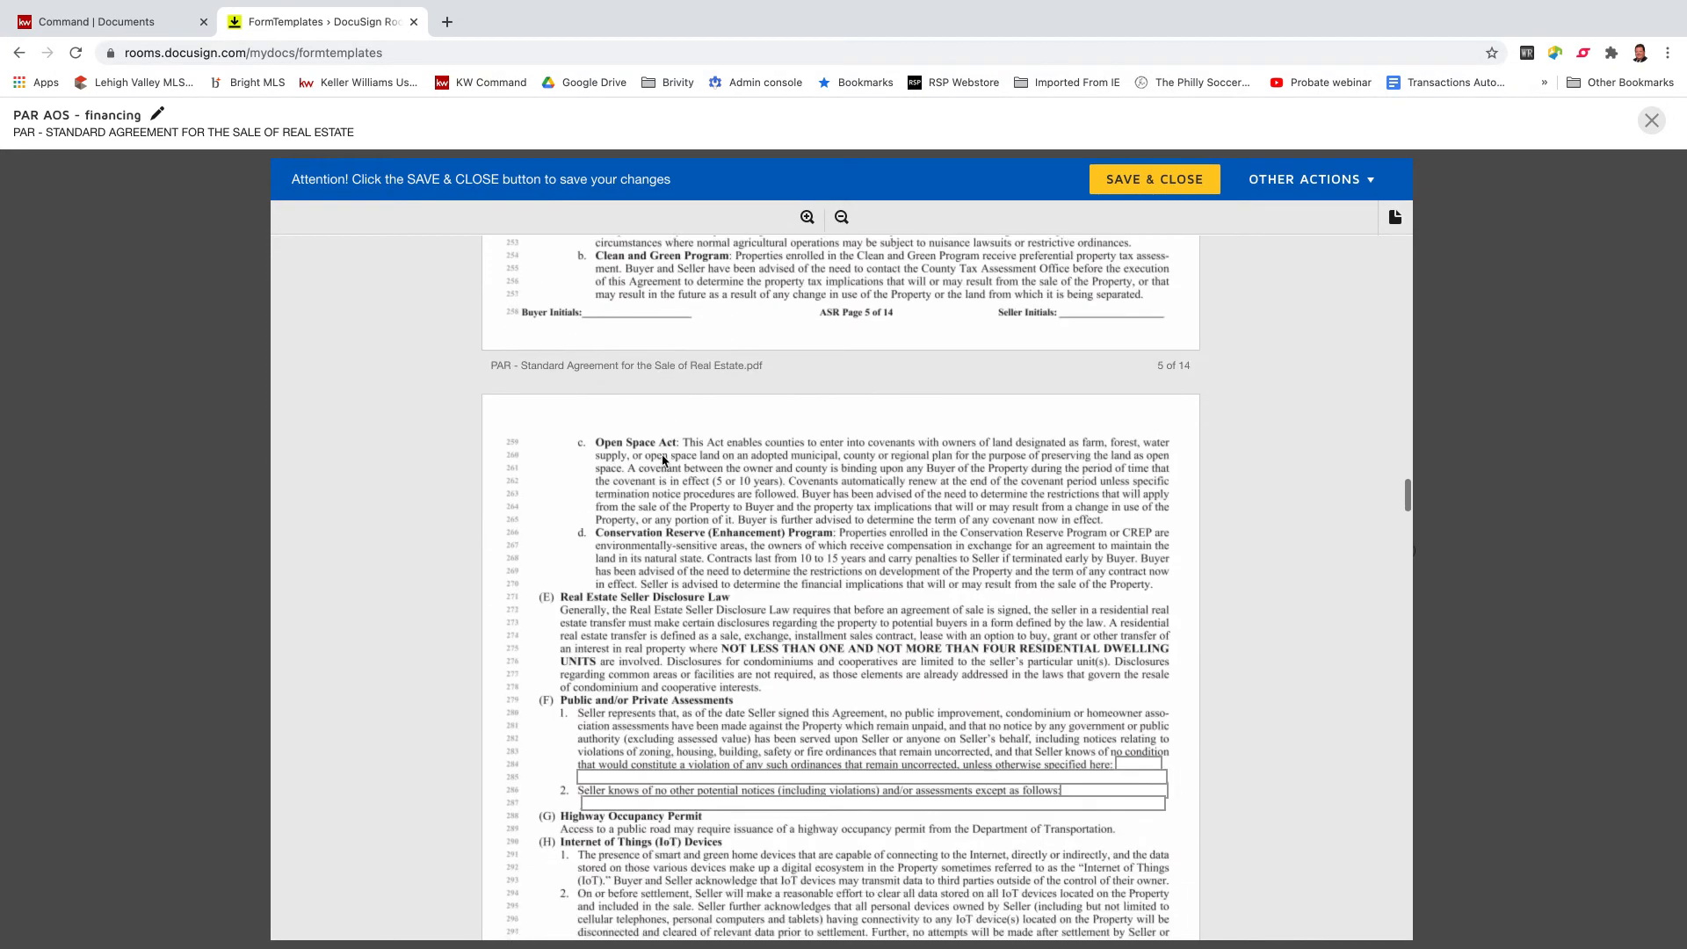
scroll(664, 458, down, 15)
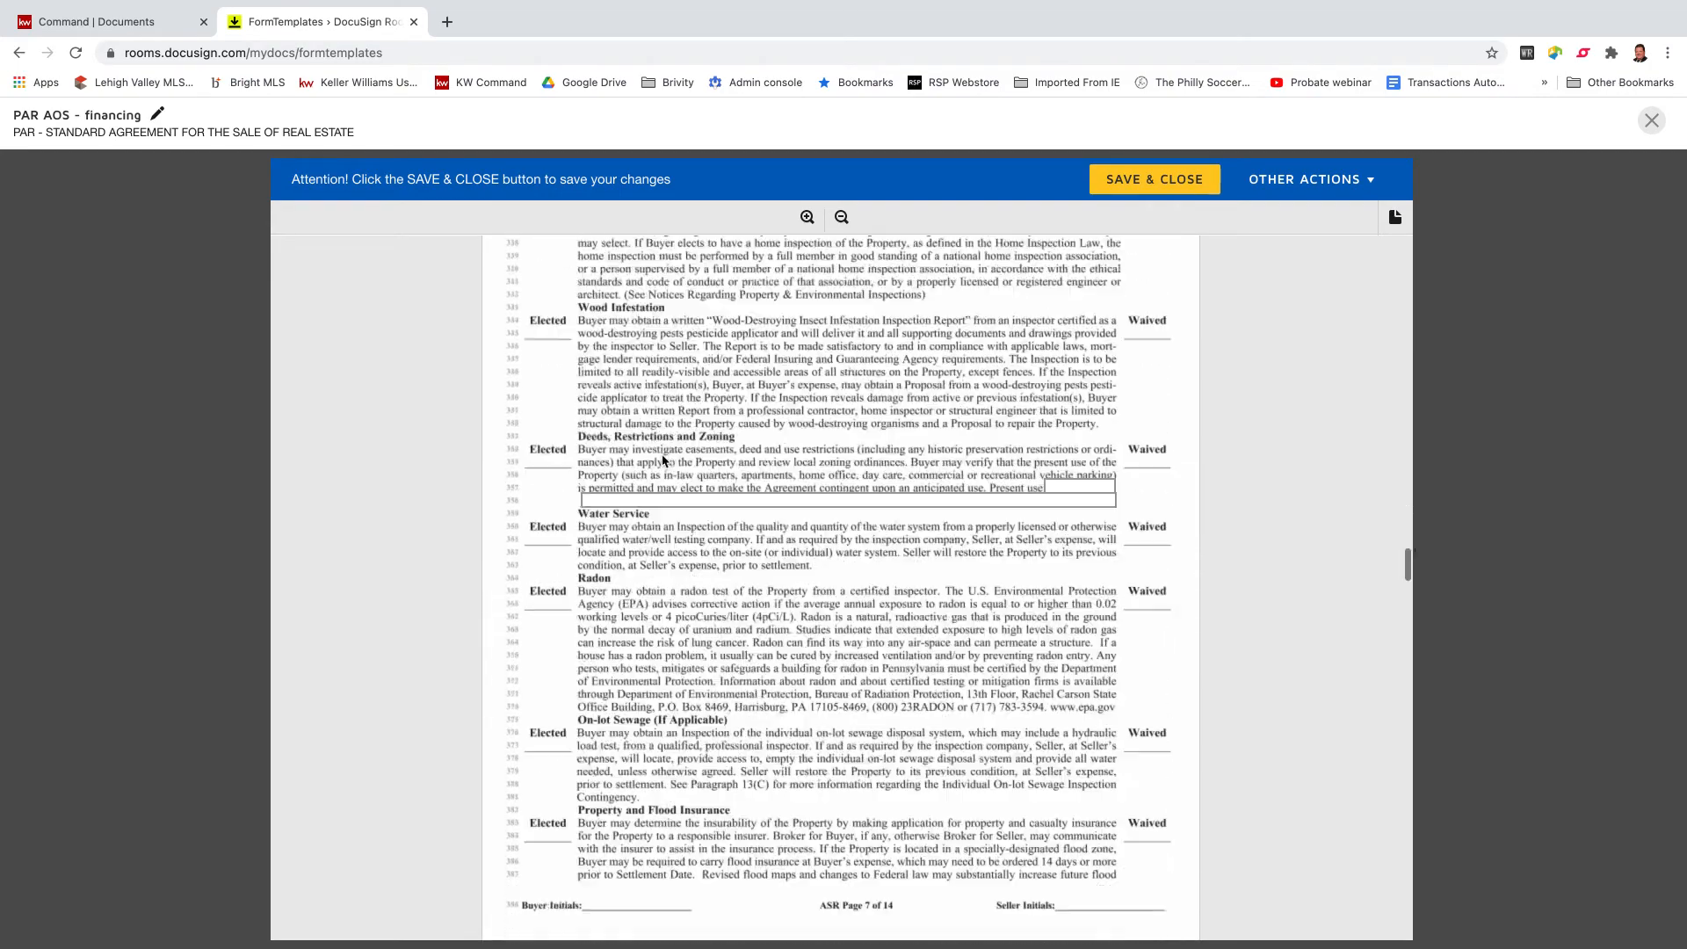
scroll(664, 459, down, 5)
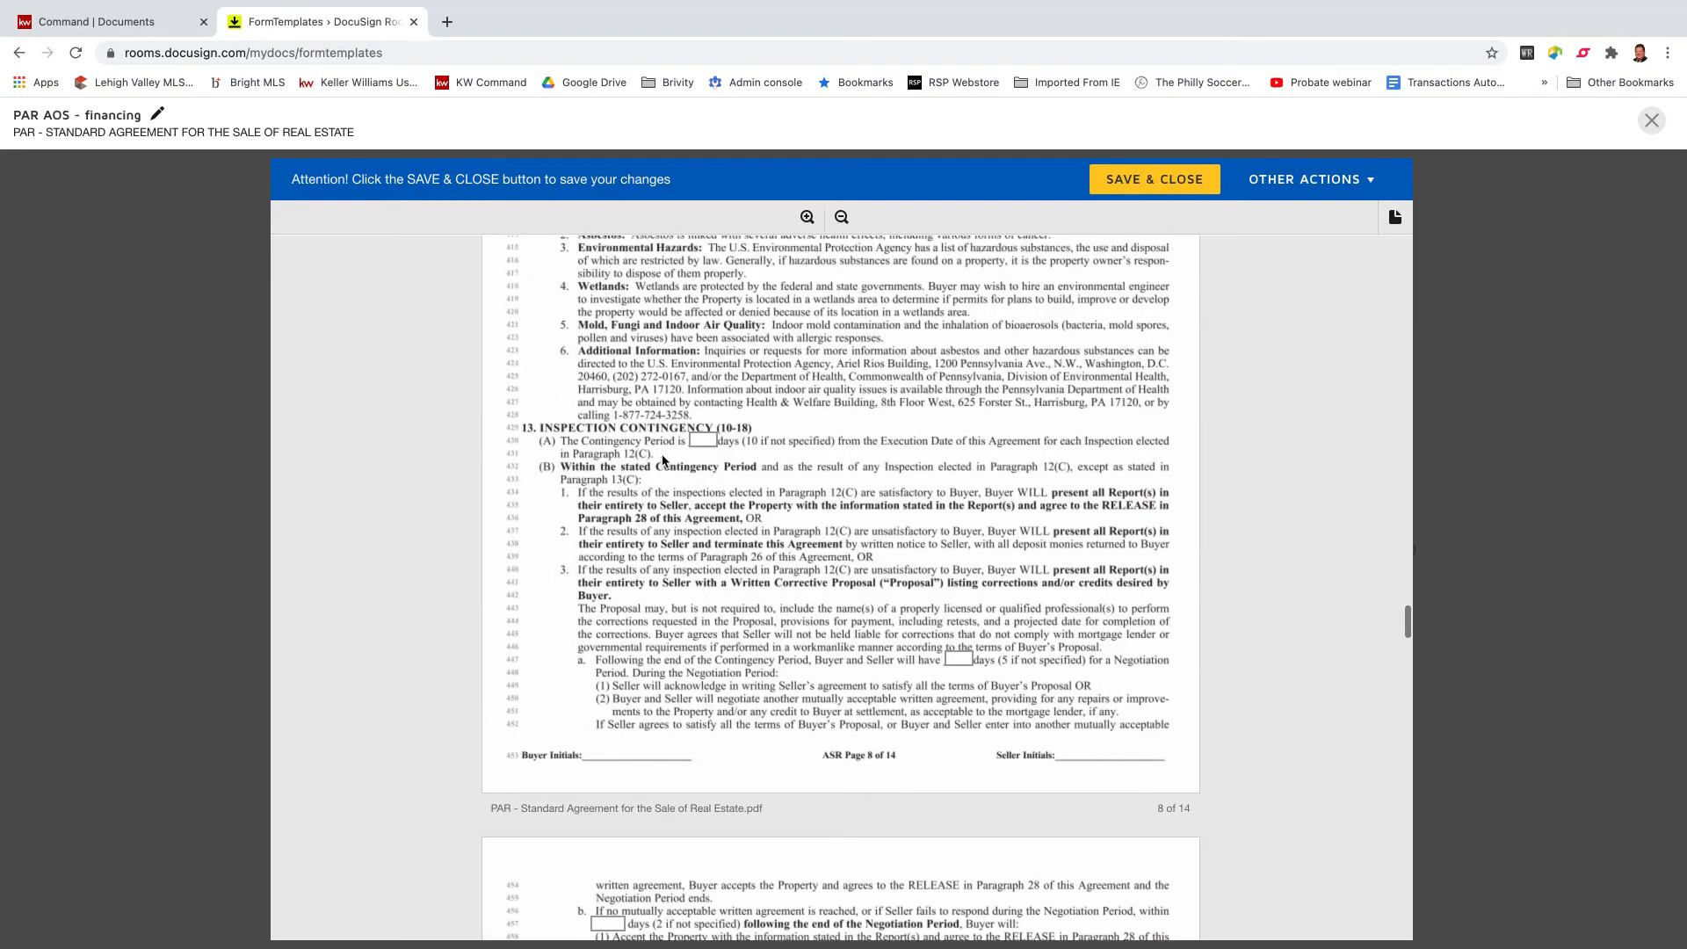
click(706, 456)
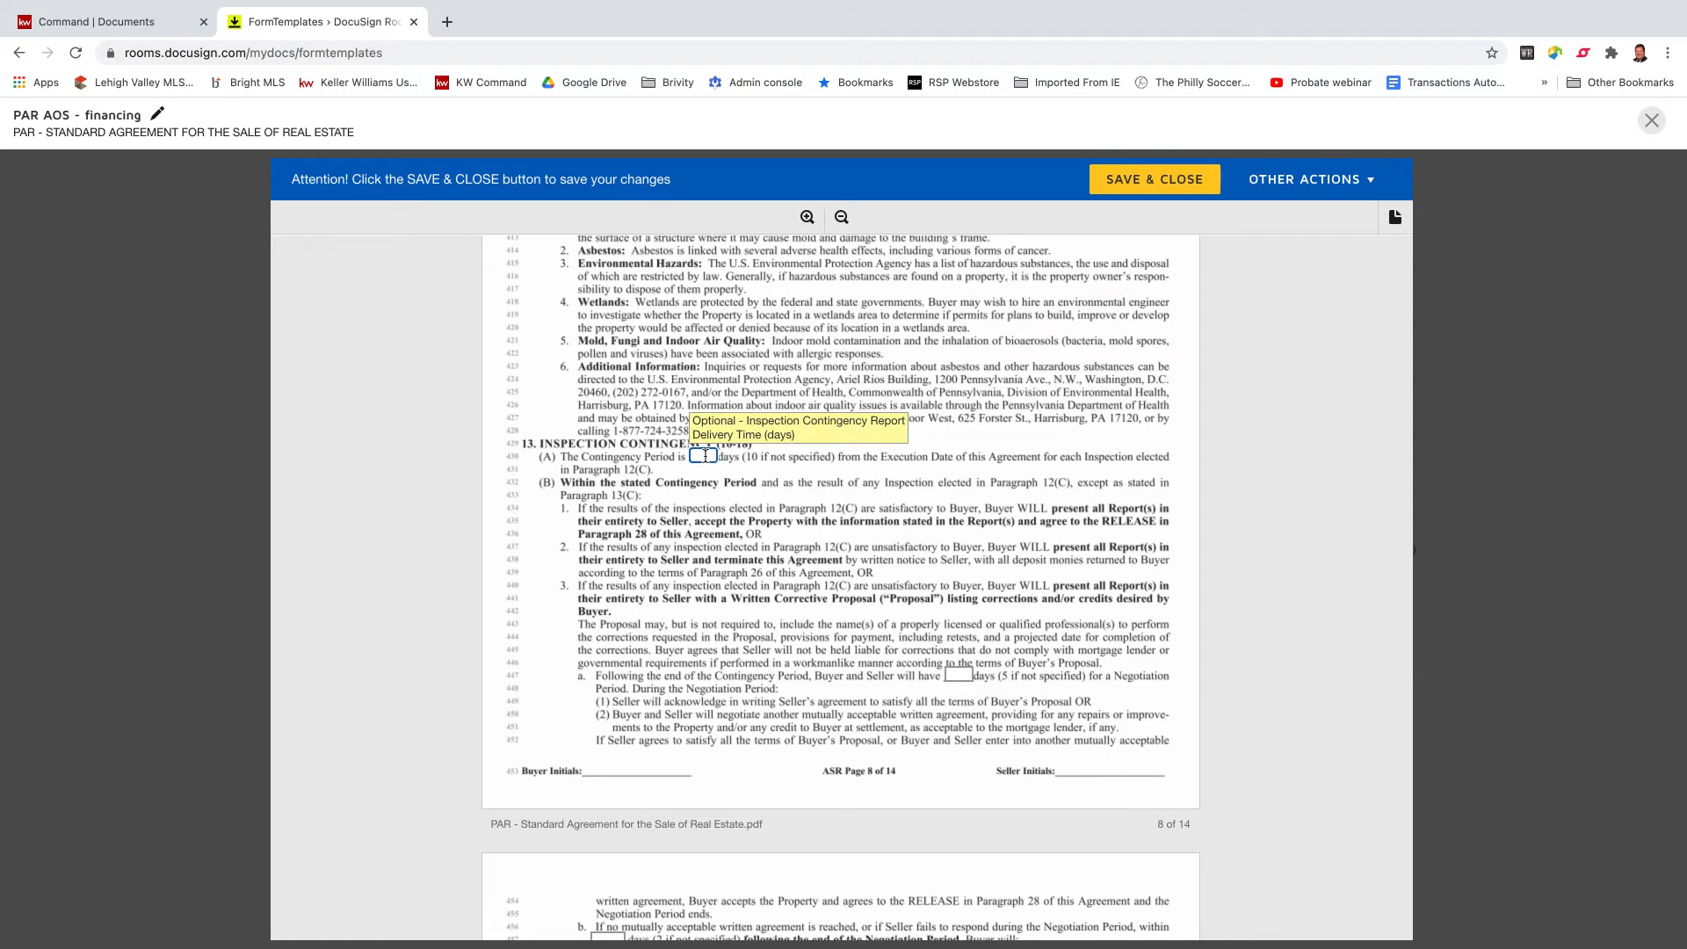
text(15)
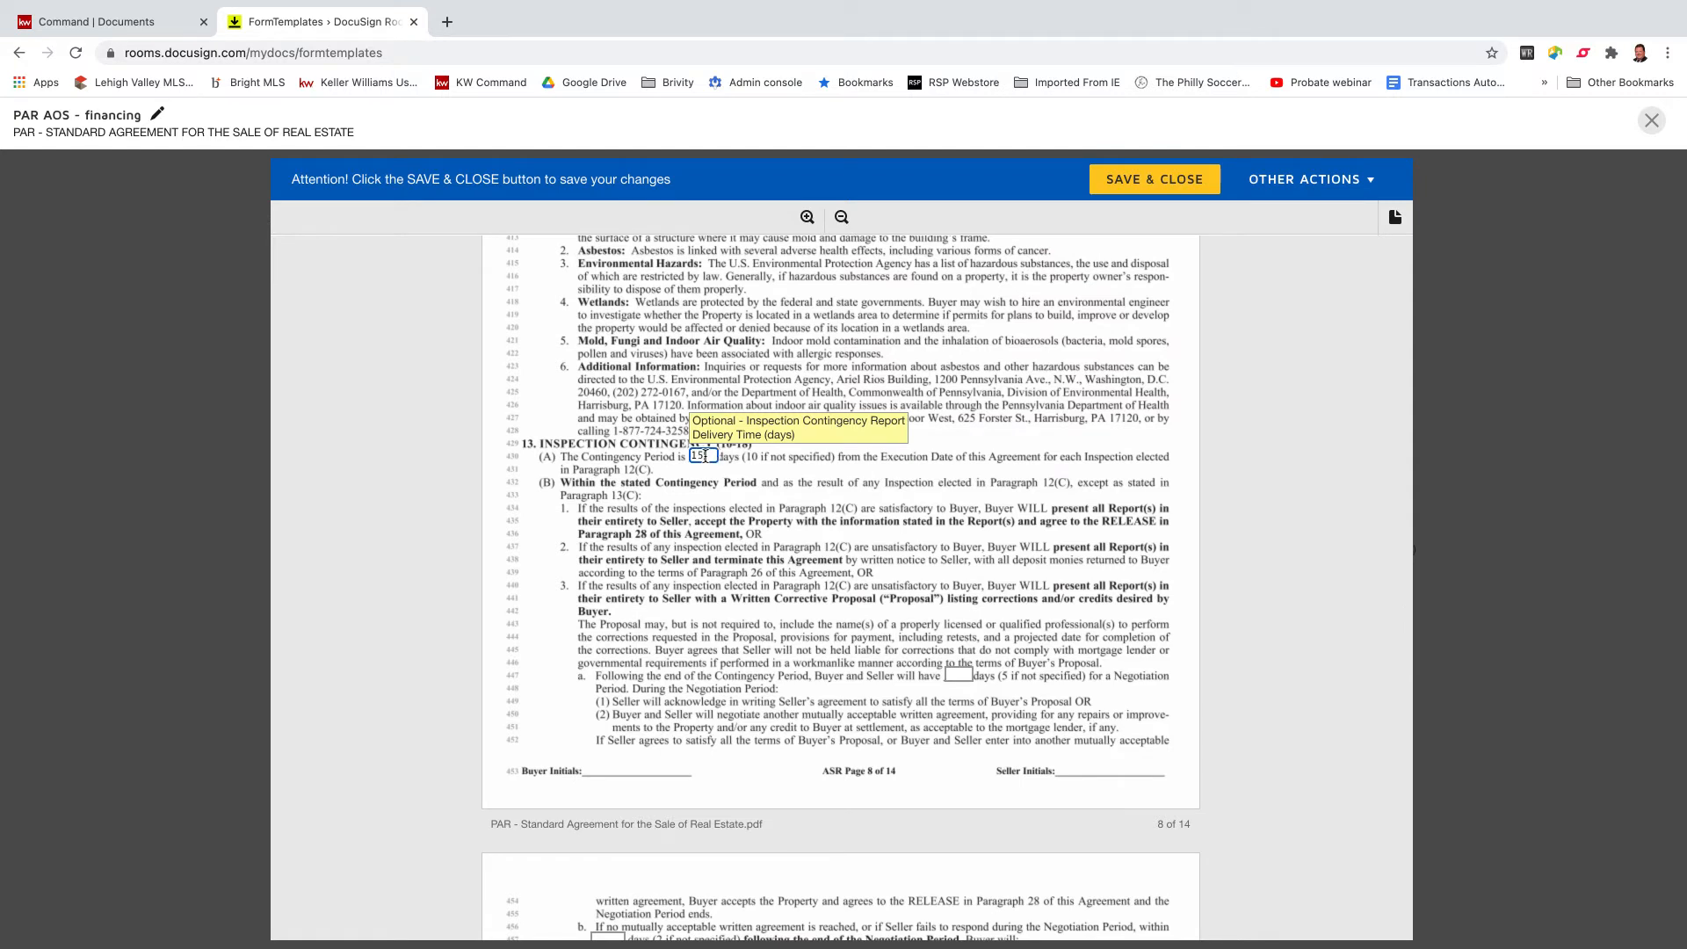
click(770, 555)
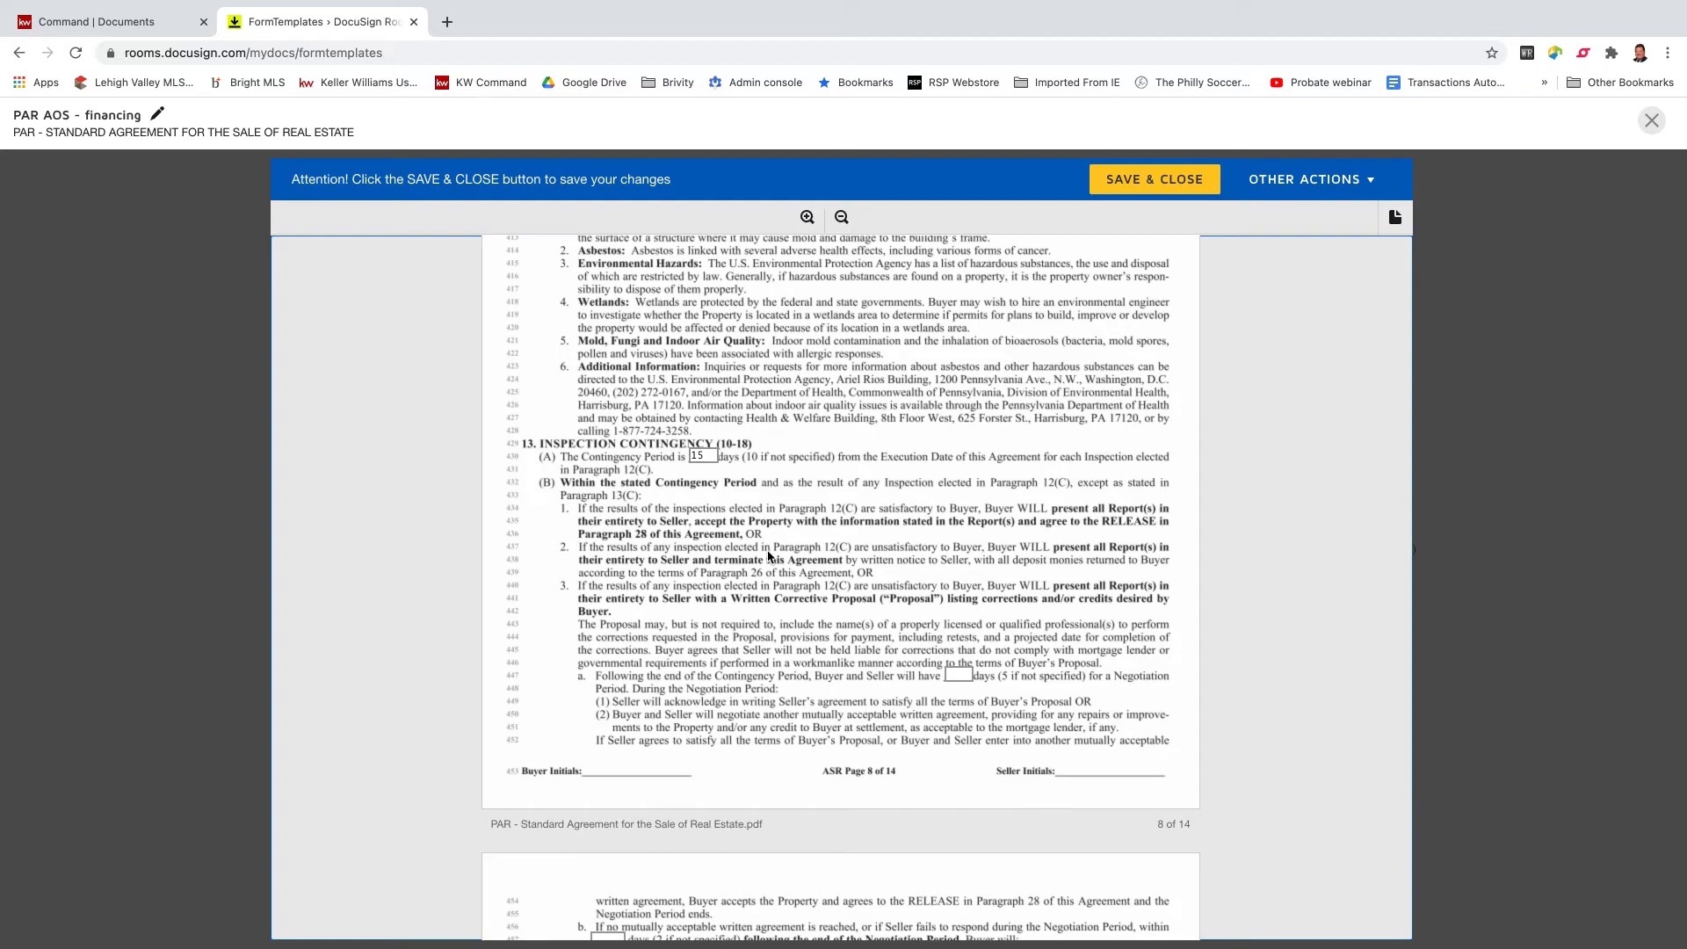
Check the 26(G) box limiting the seller to retaining sums paid.
scroll(768, 555, down, 10)
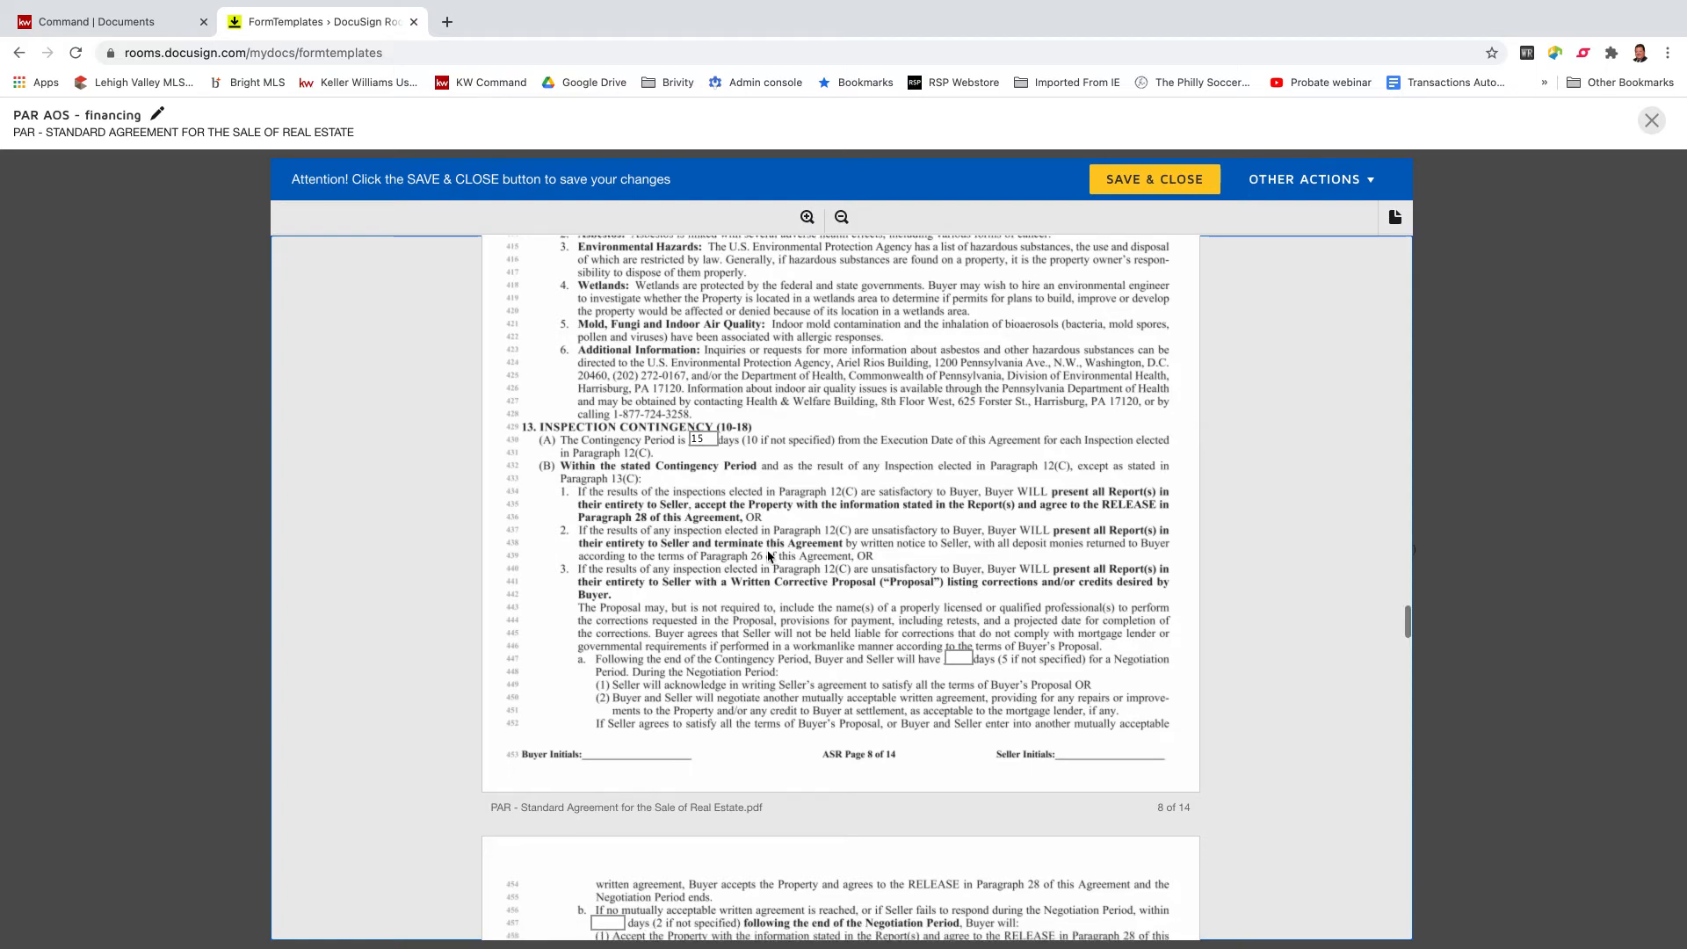
scroll(768, 556, down, 15)
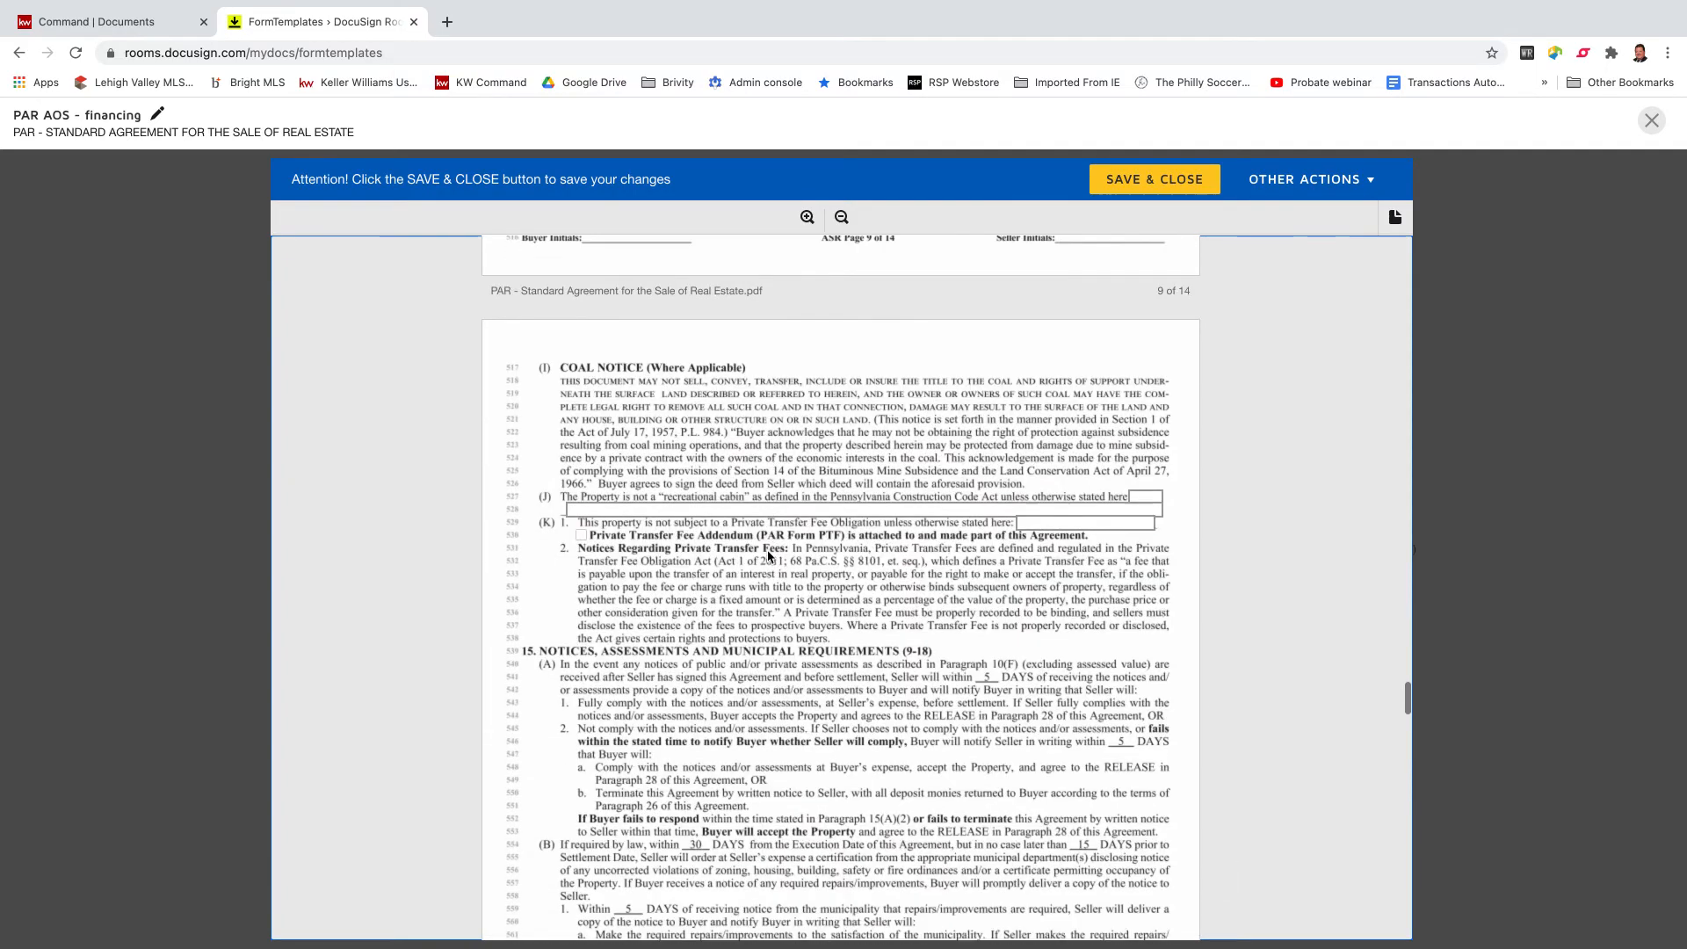
scroll(768, 555, down, 15)
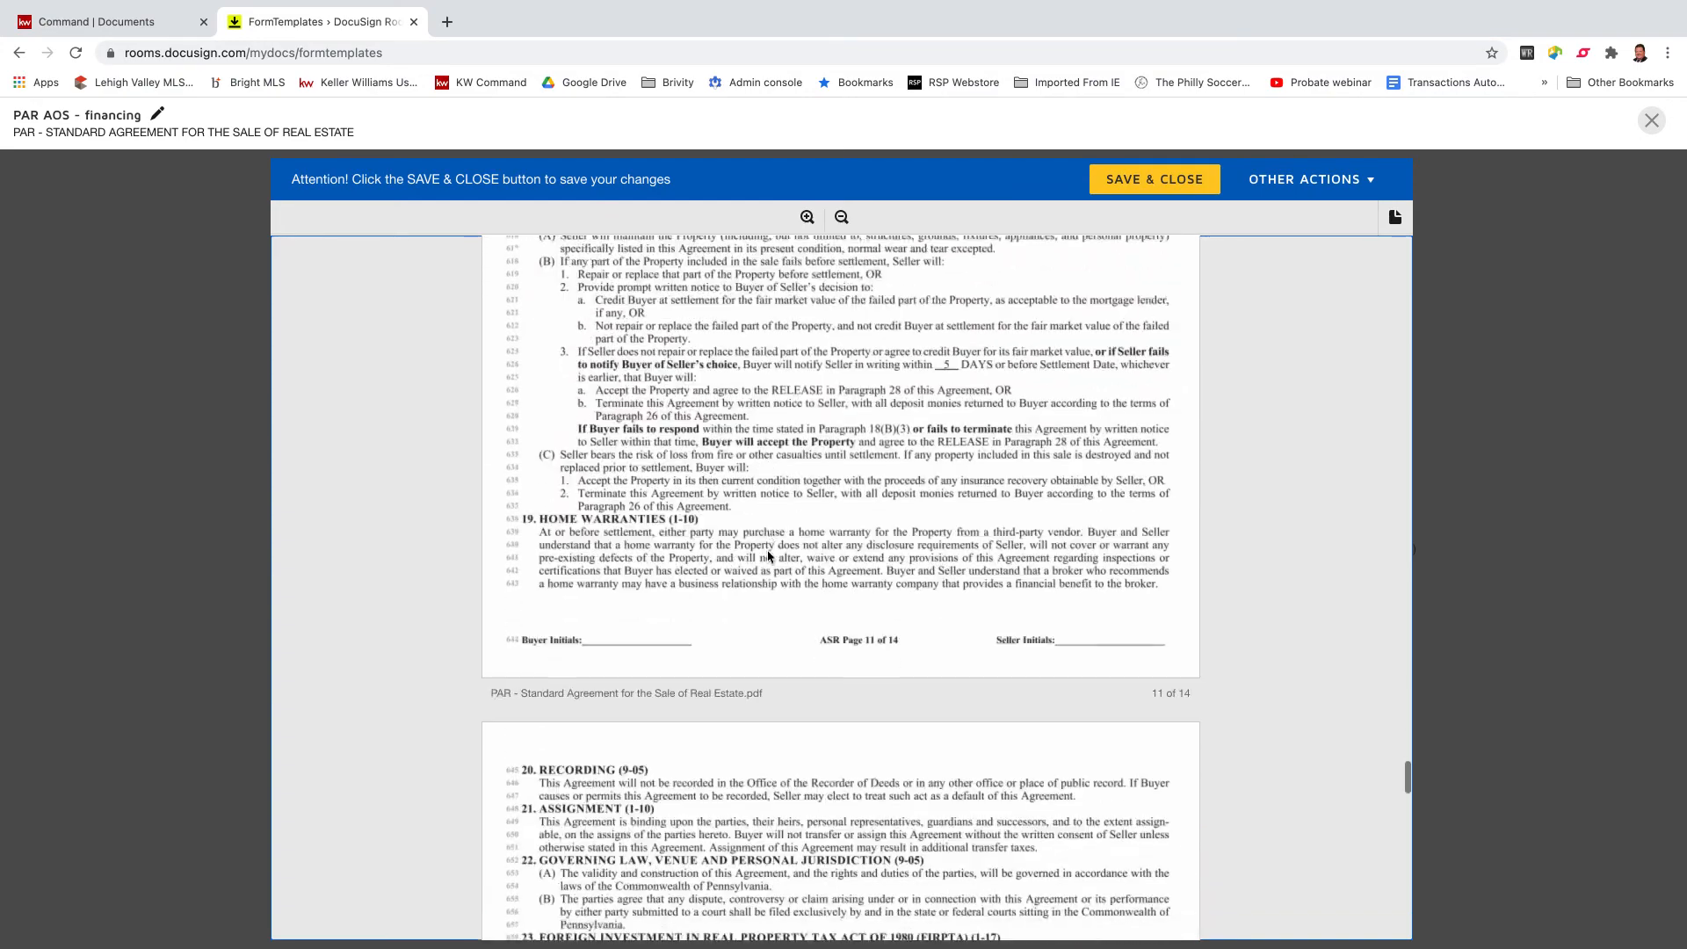
scroll(768, 554, down, 5)
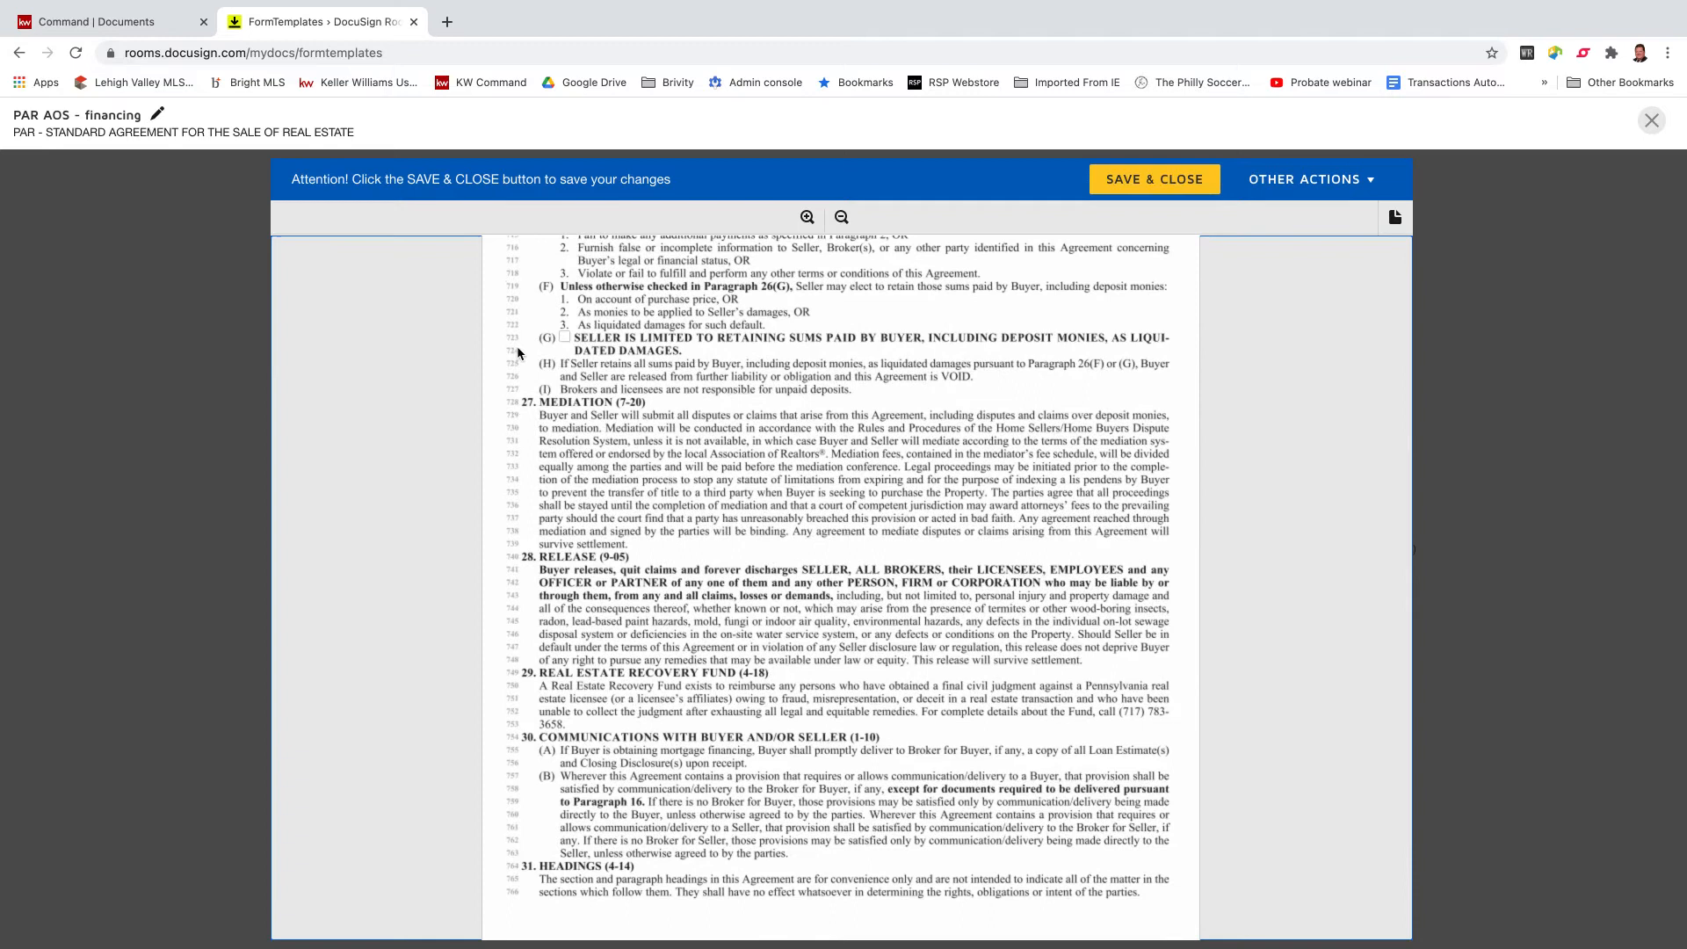
click(564, 337)
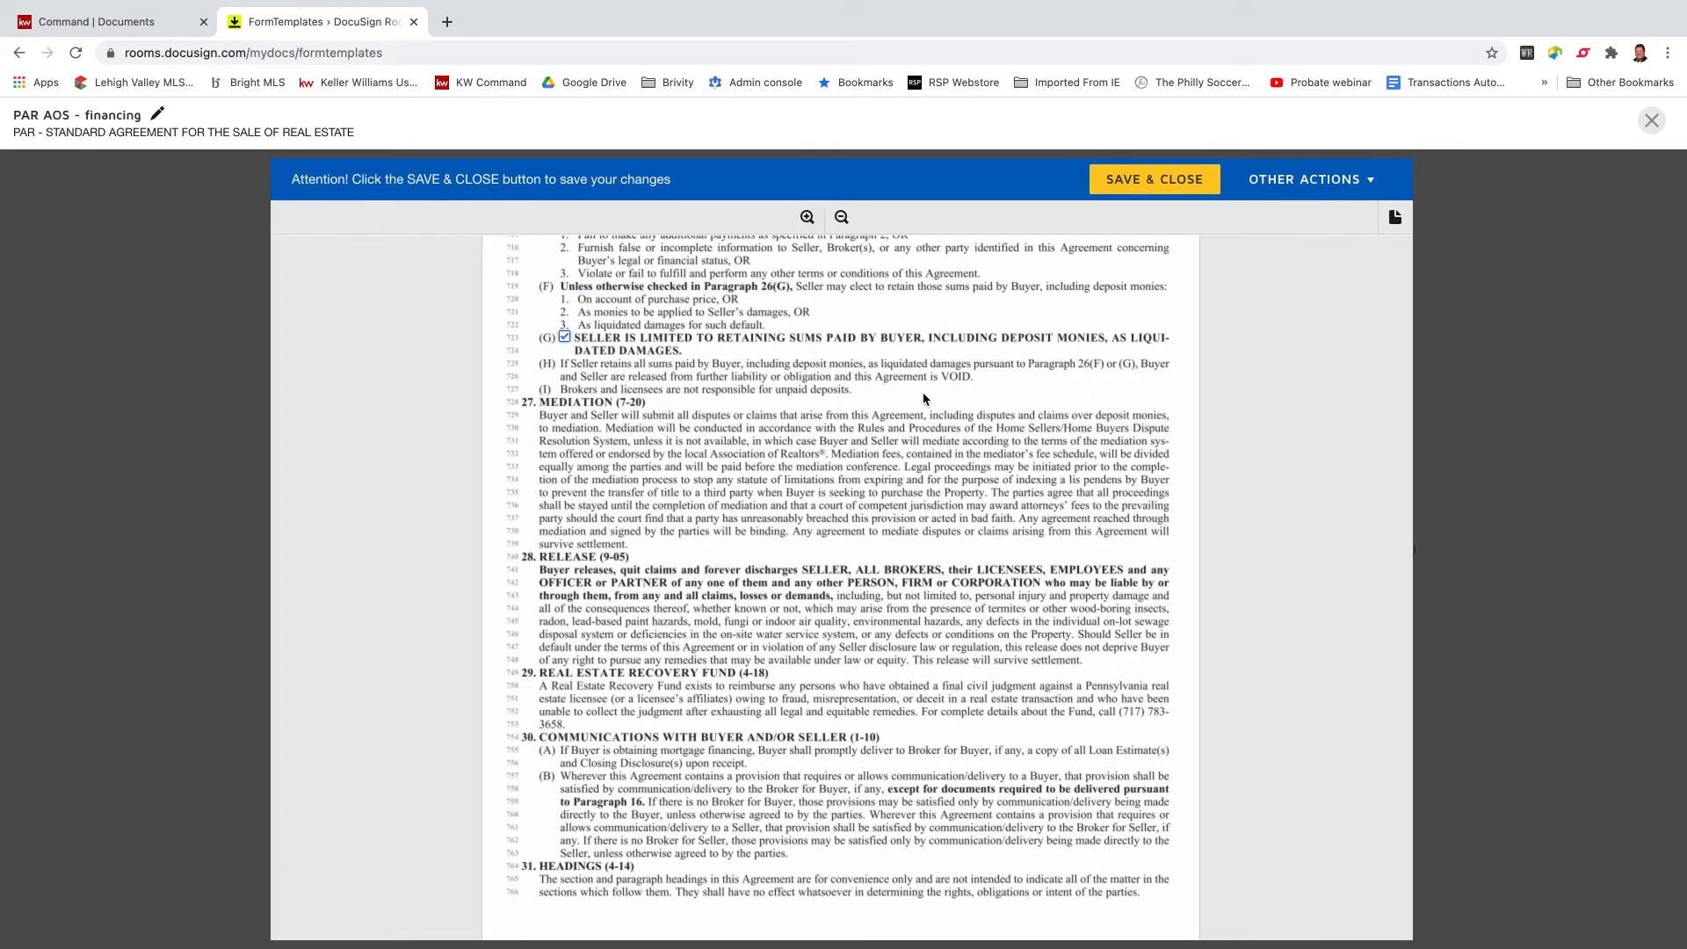
Save and close the template, then go to the Rooms list.
click(1165, 184)
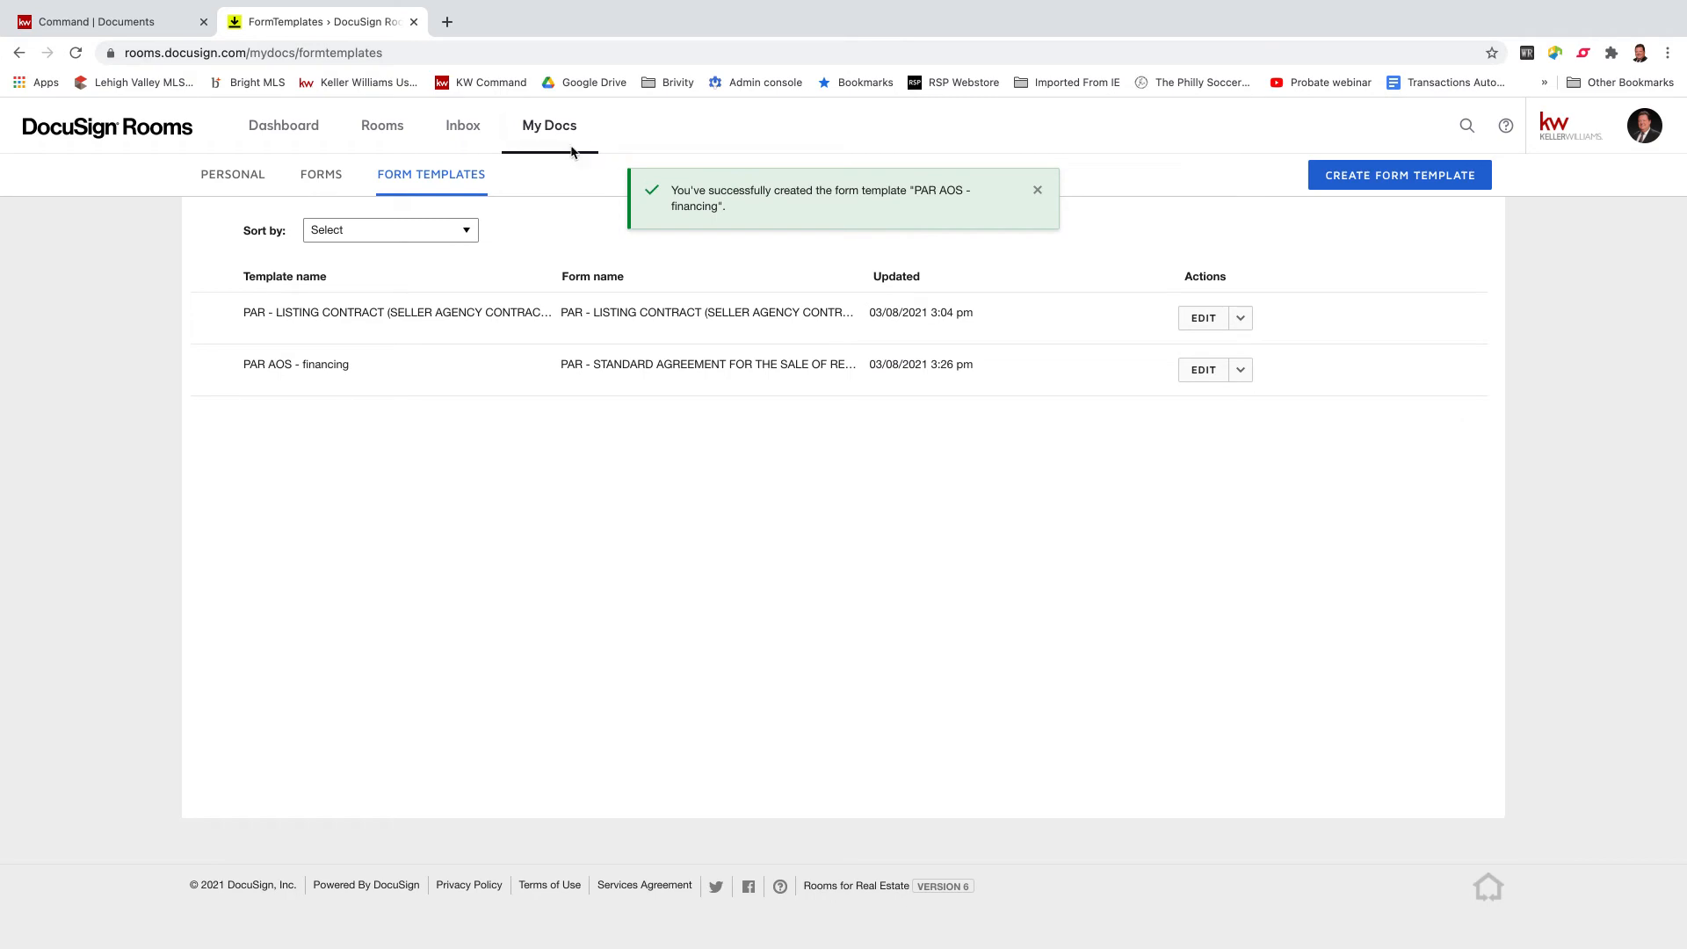
click(384, 134)
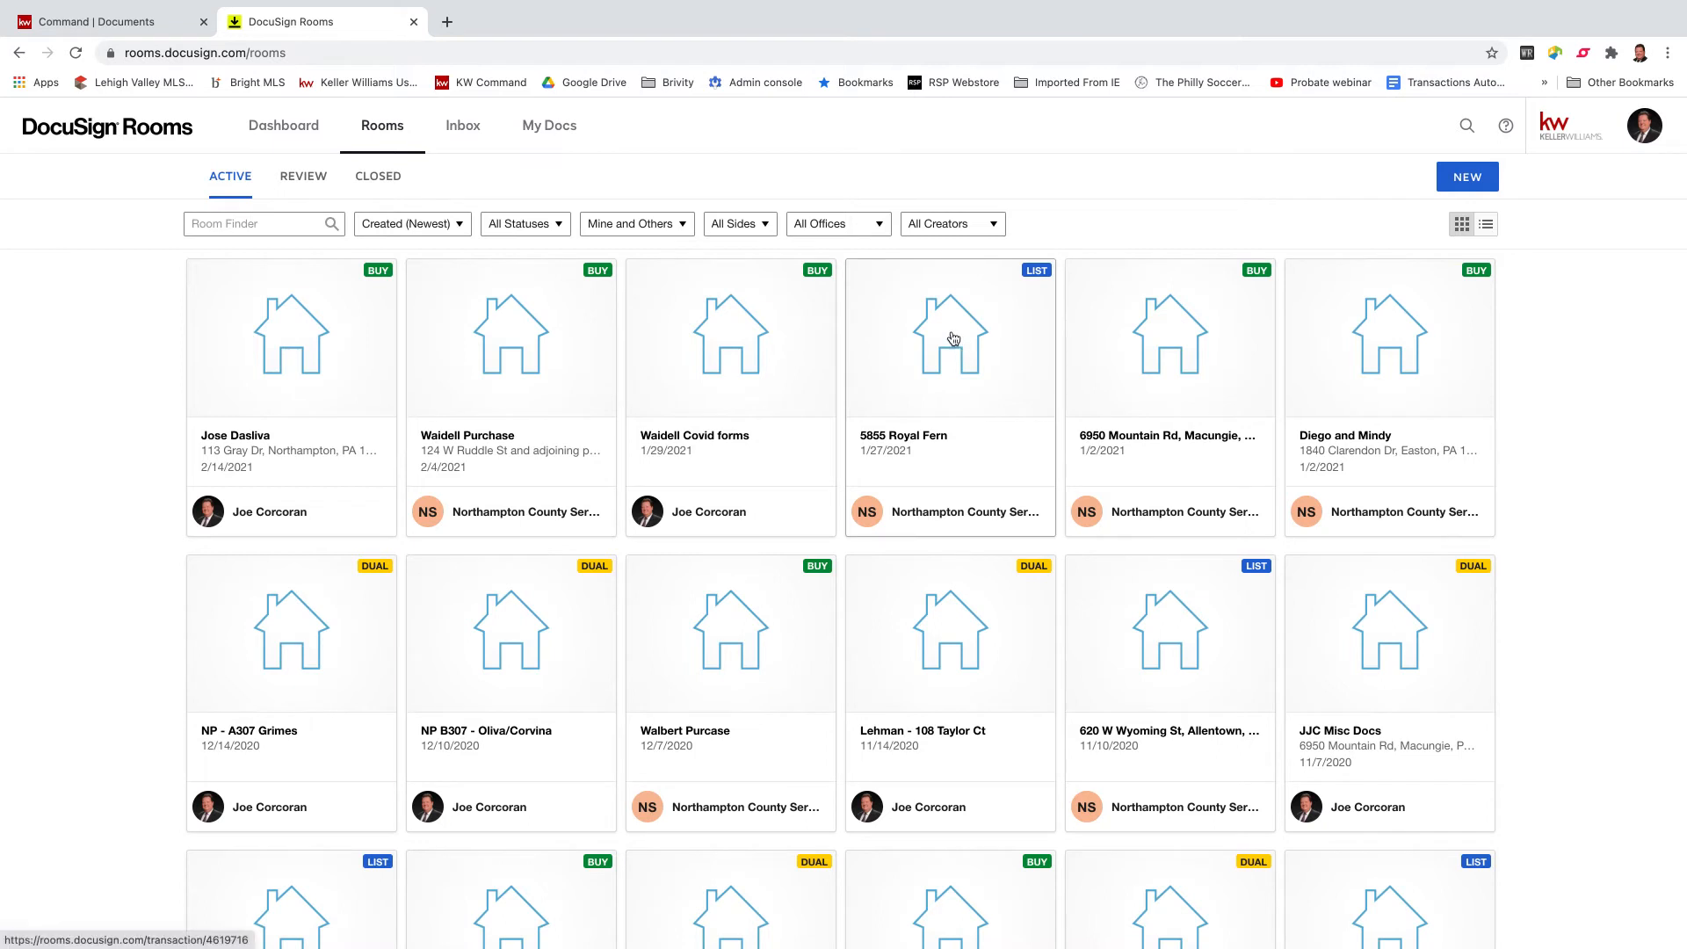
click(954, 340)
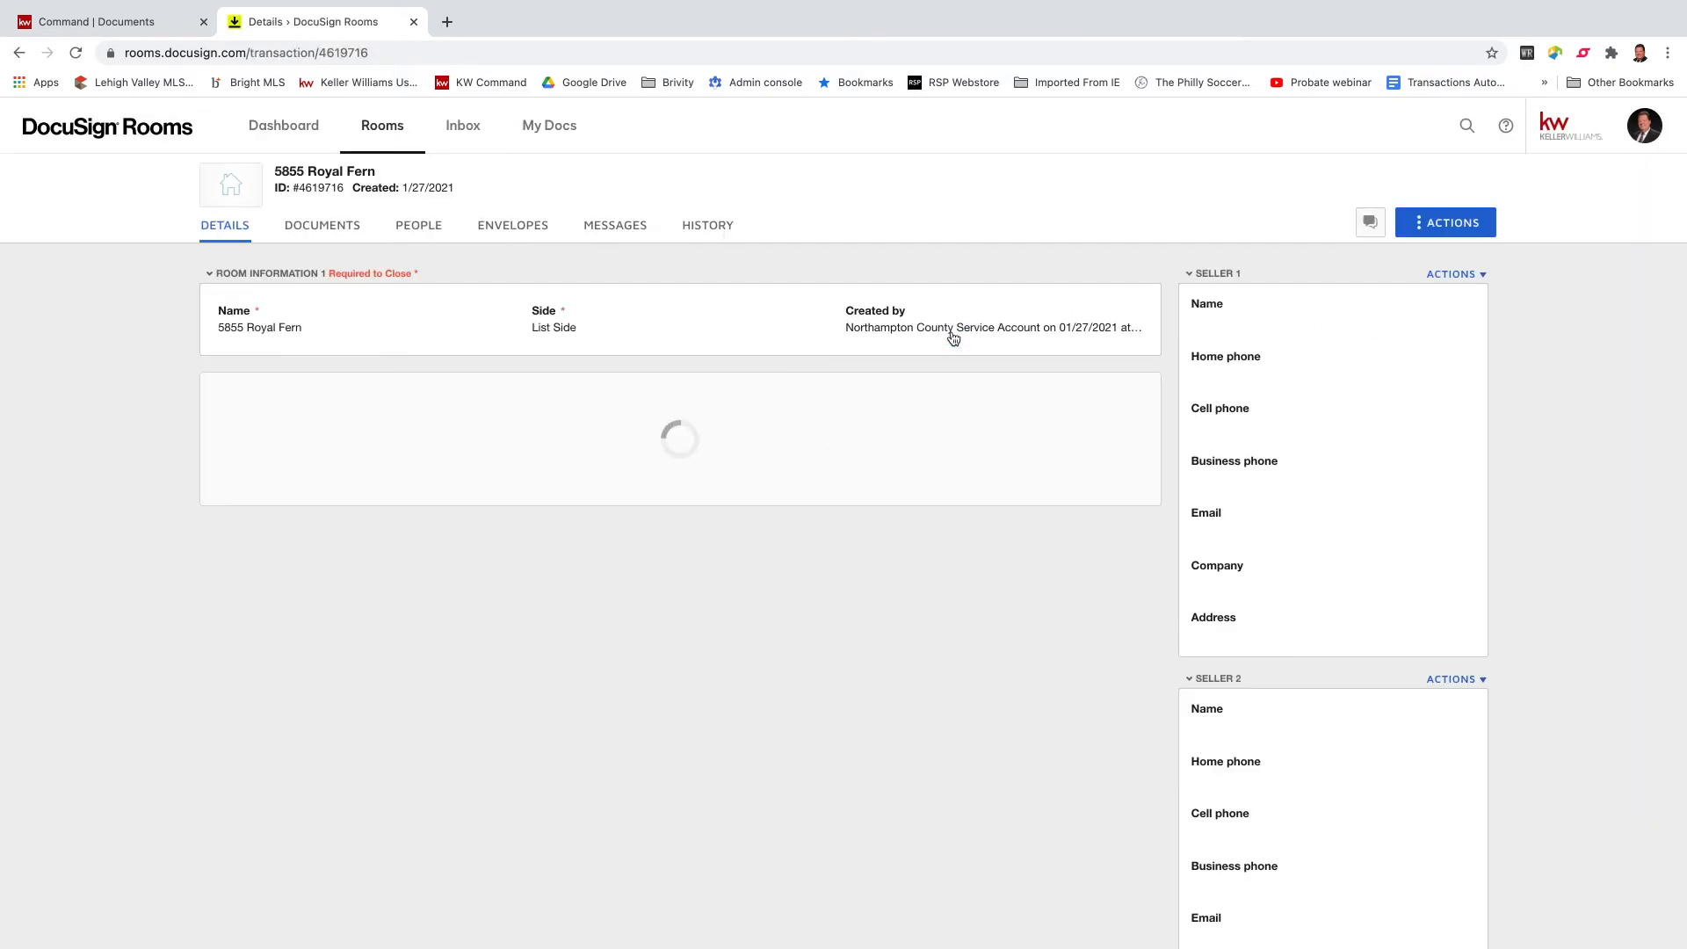
click(329, 236)
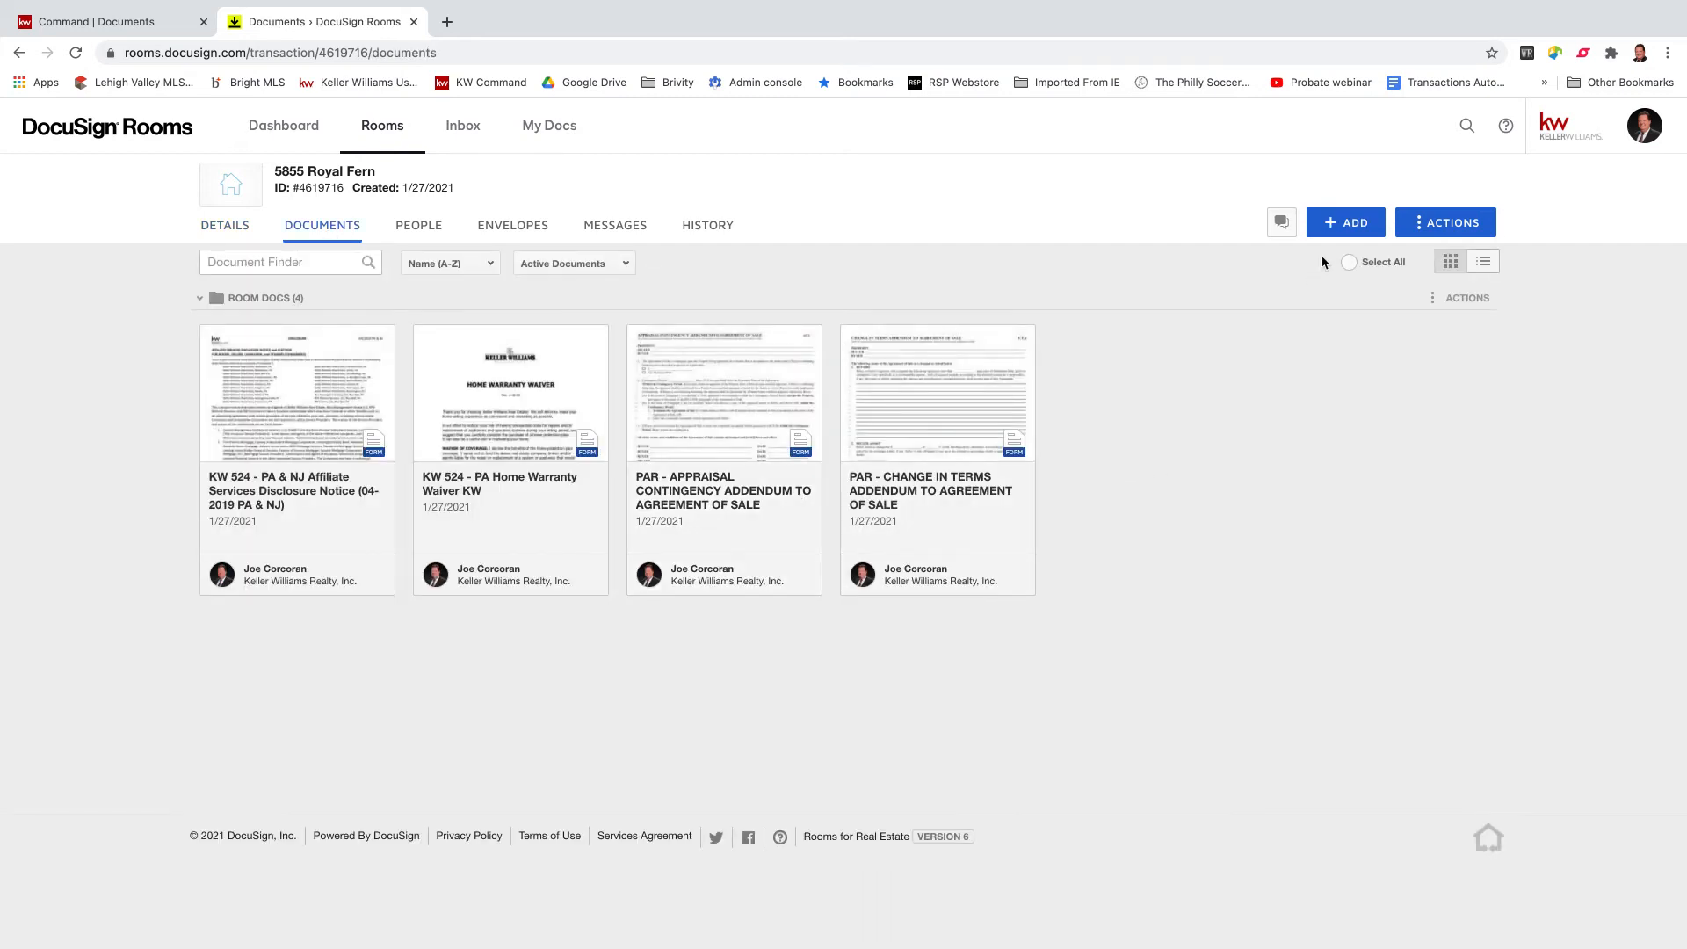
click(1337, 231)
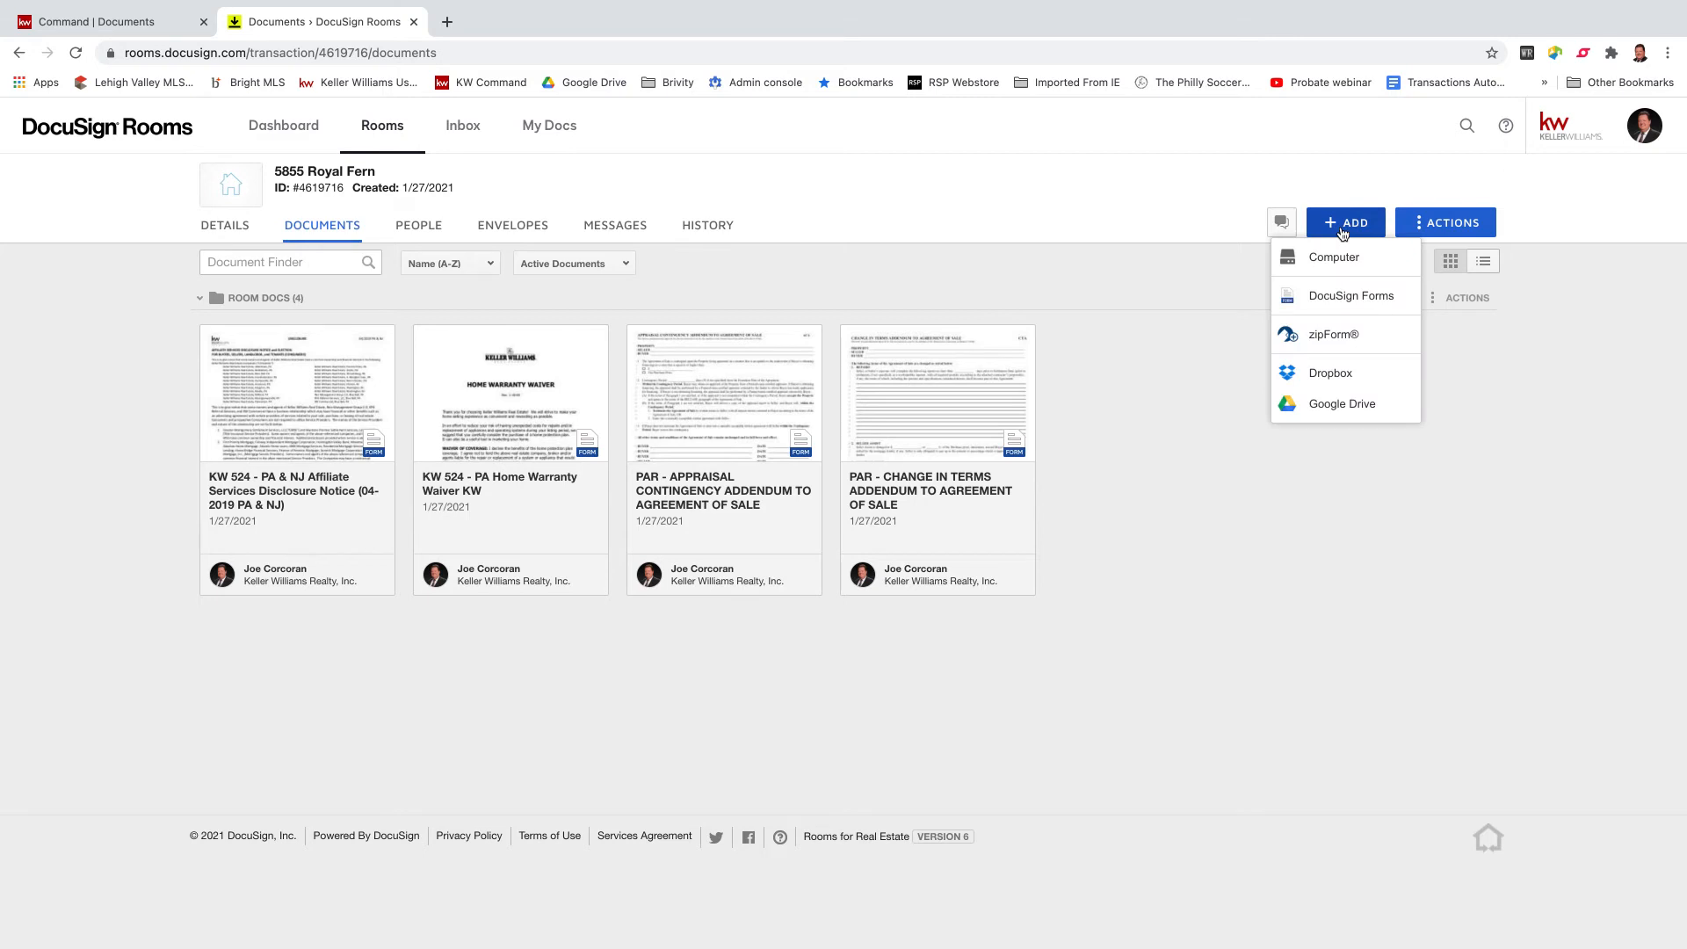
Add the Standard Agreement for the Sale of Real Estate from the PA Residential Buyer Forms group.
click(1354, 294)
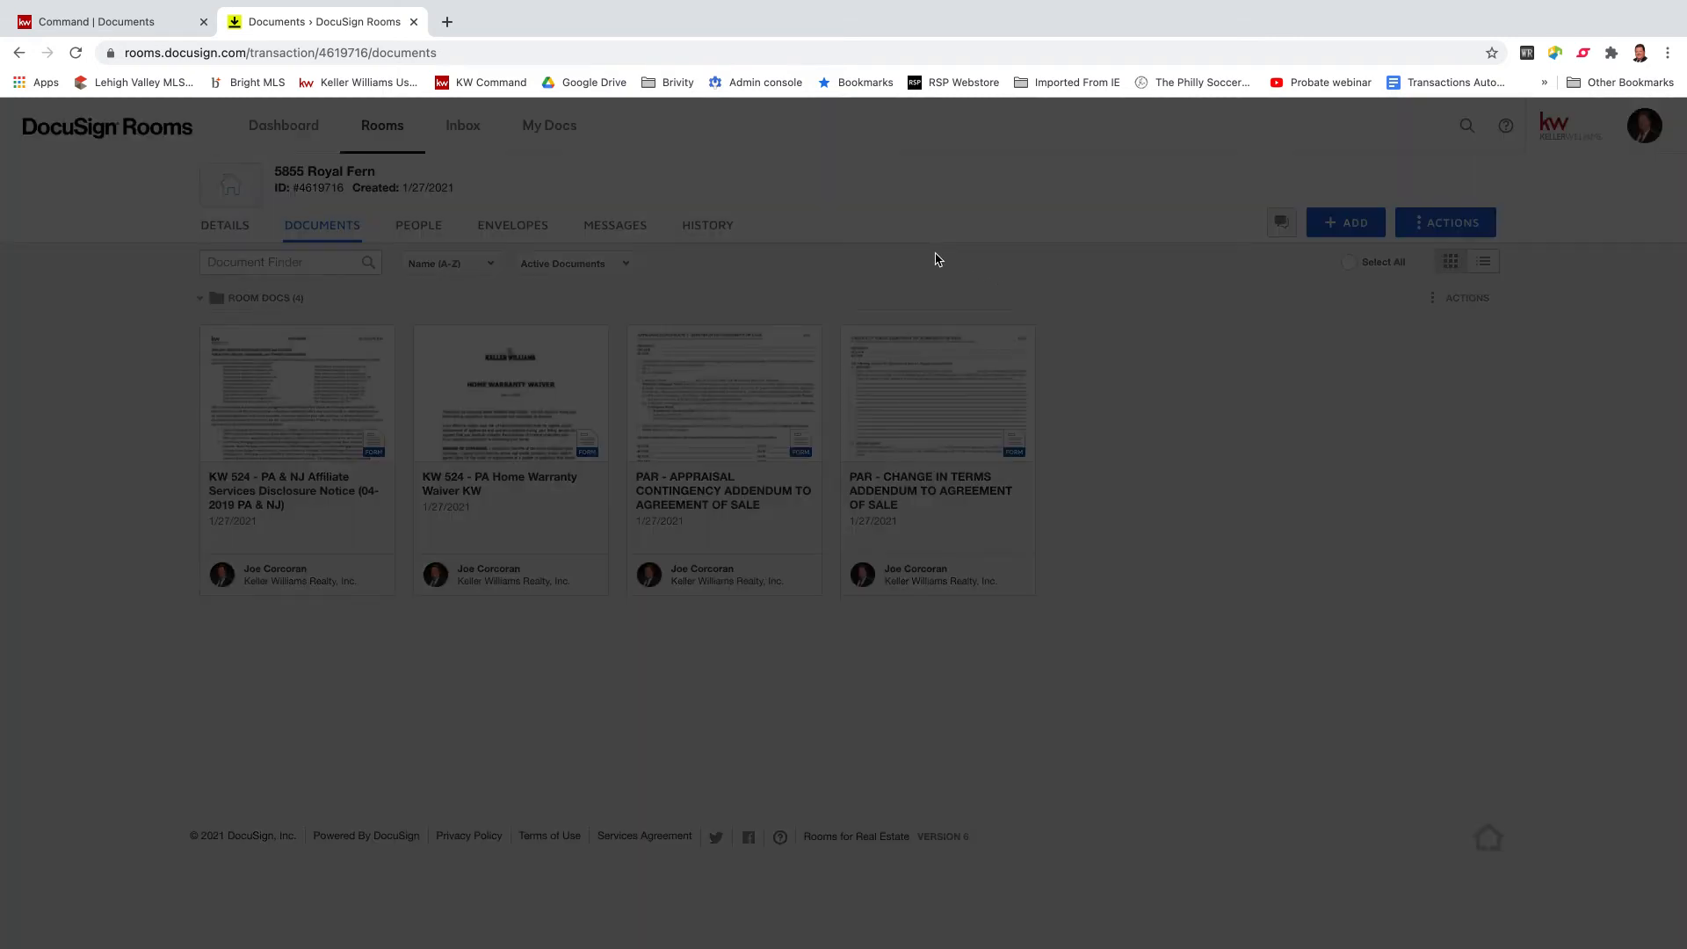
click(1053, 188)
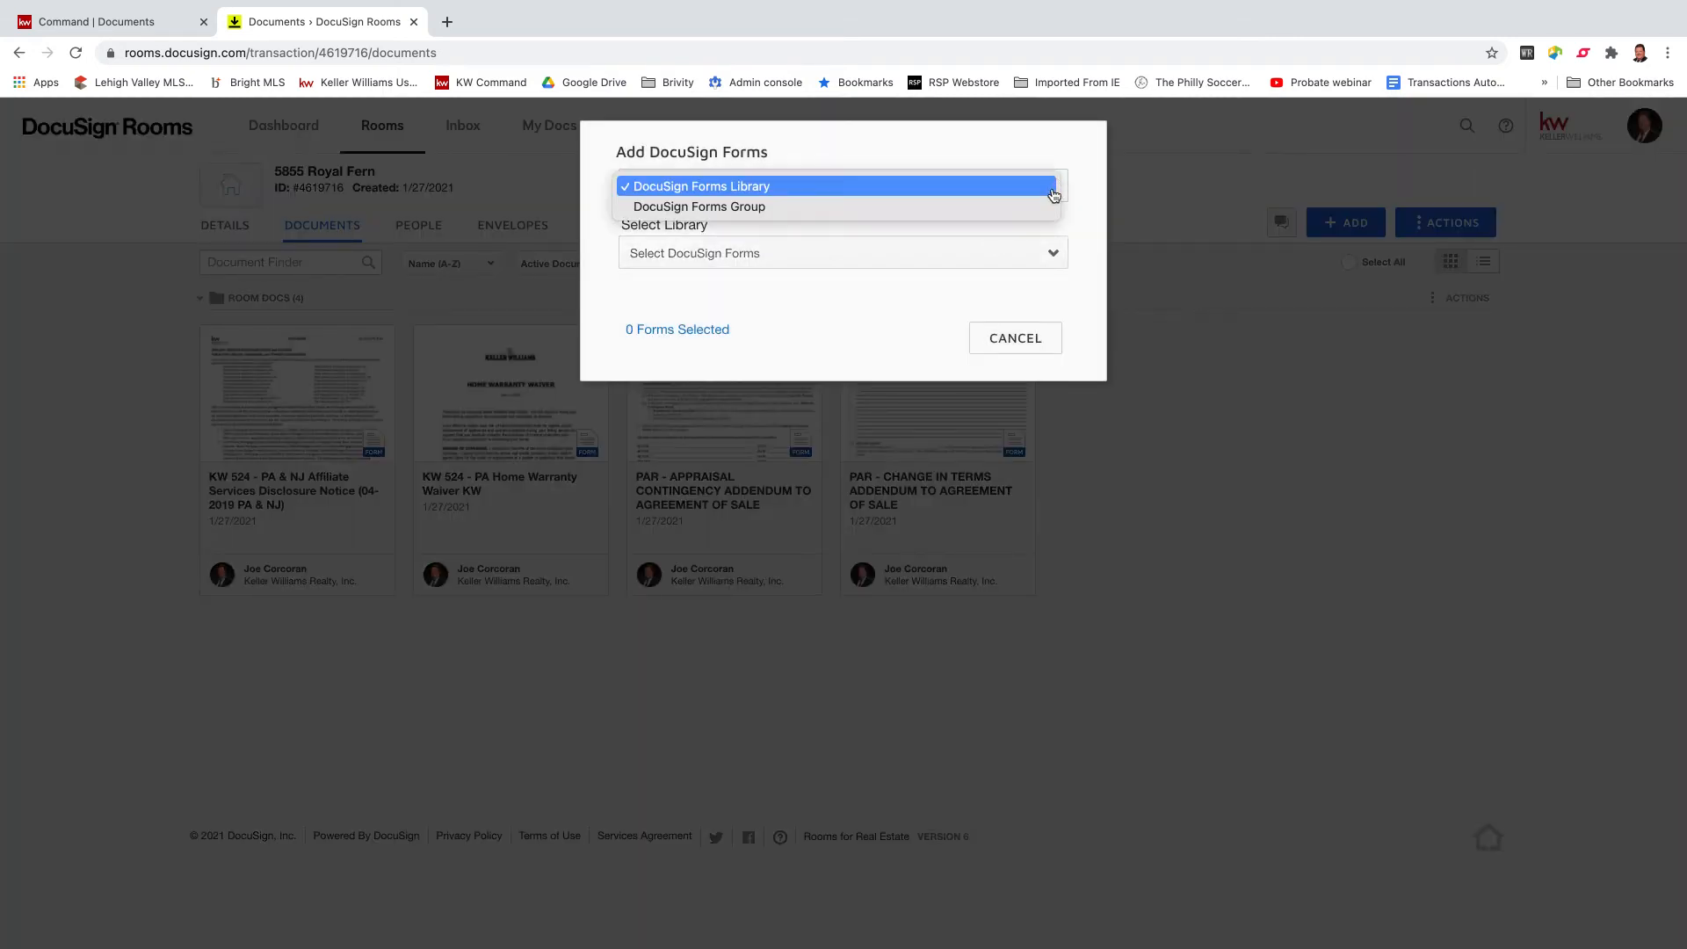
click(1044, 207)
click(1060, 255)
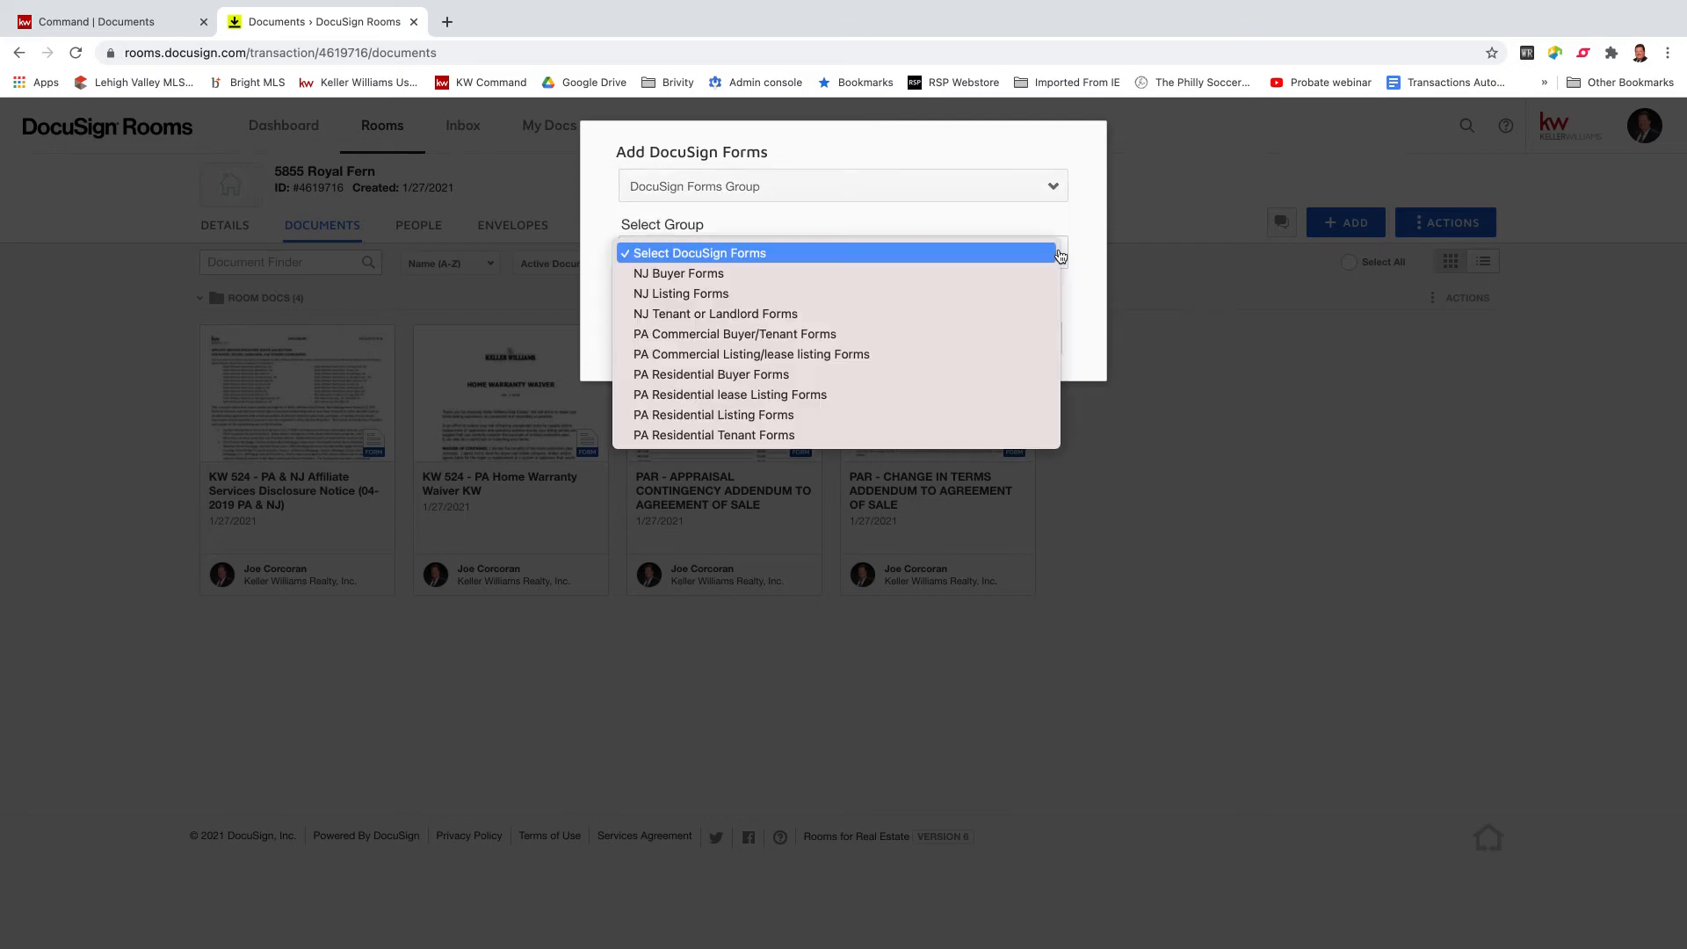
click(866, 376)
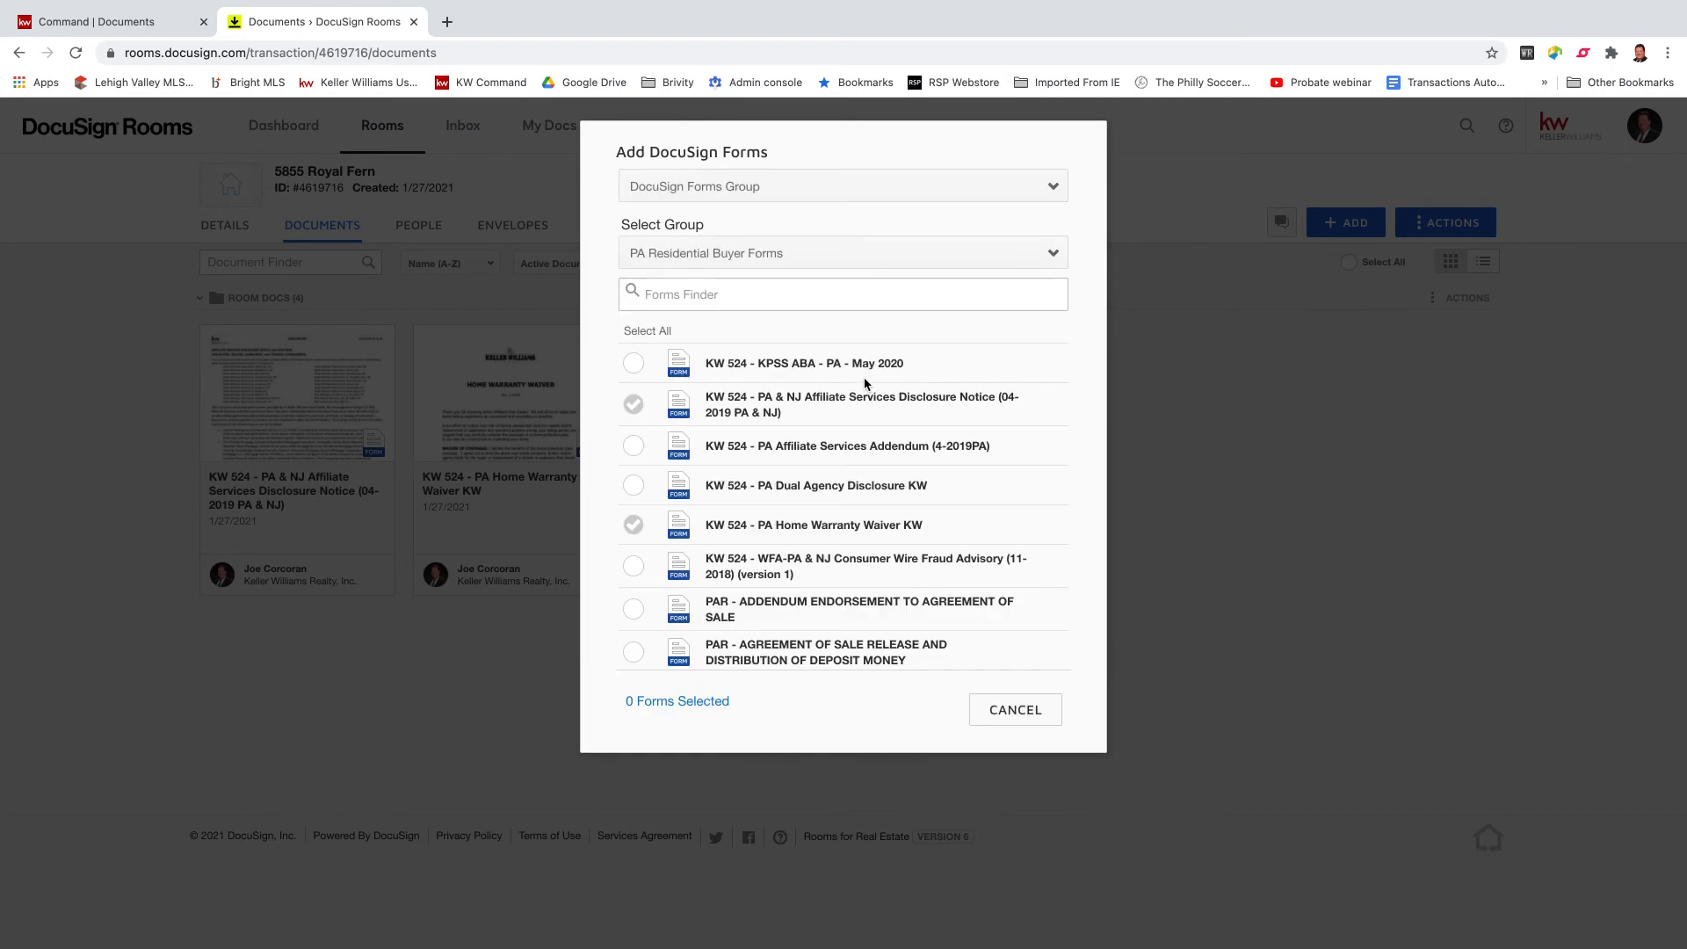
click(713, 298)
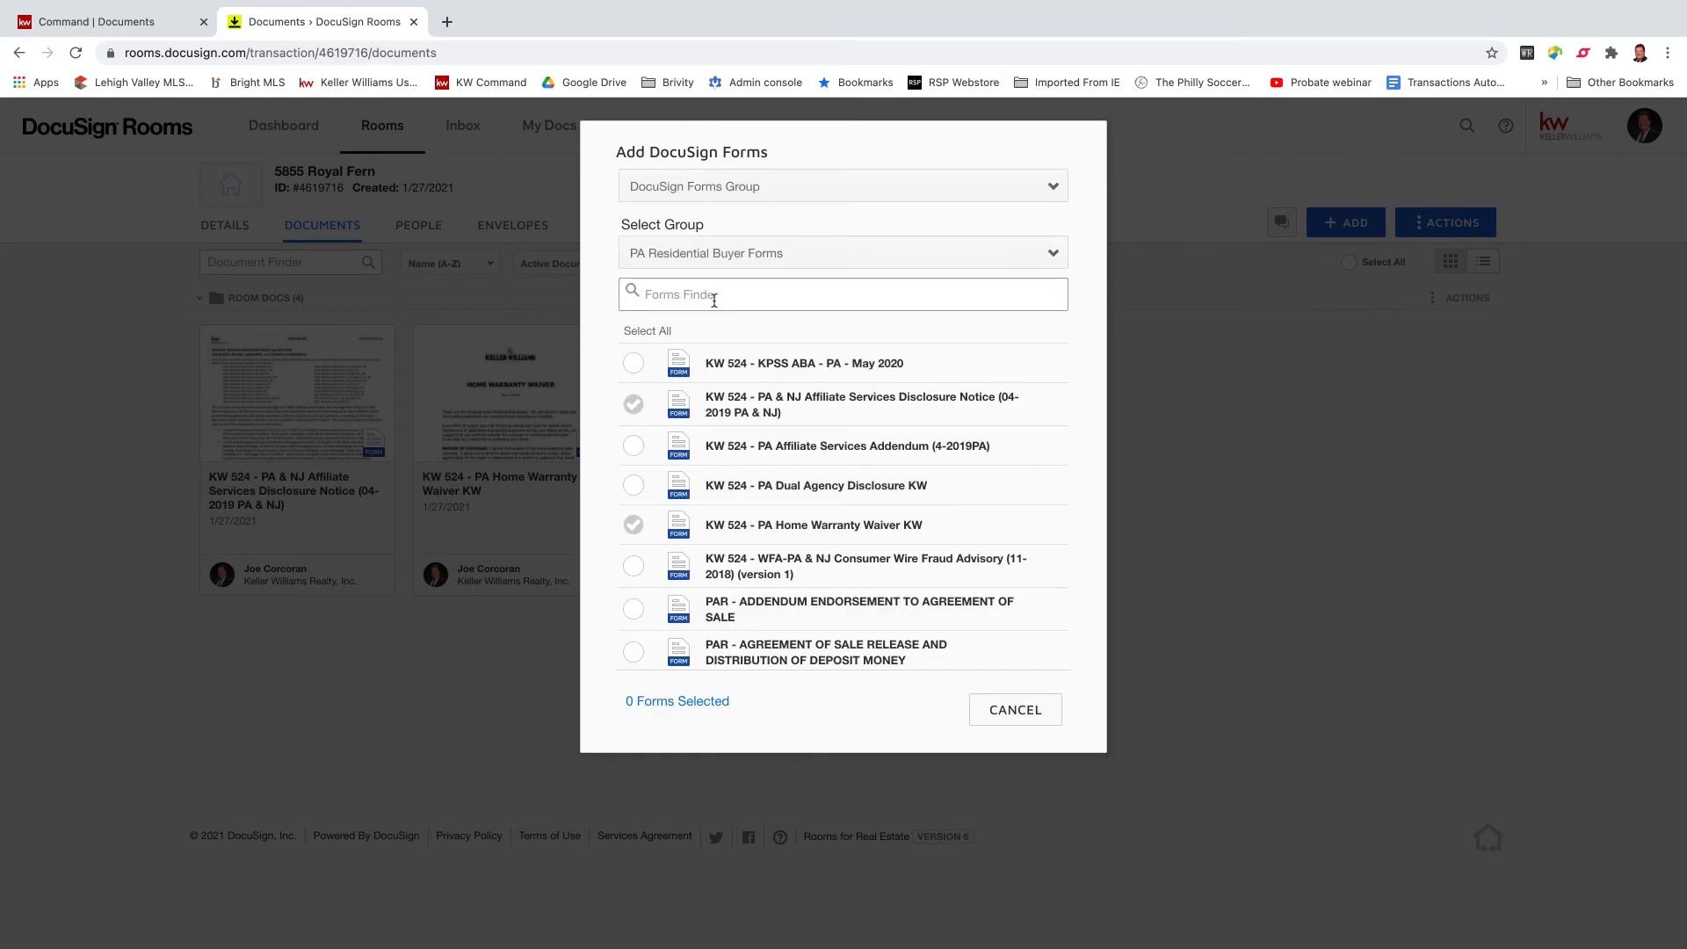
text(standard )
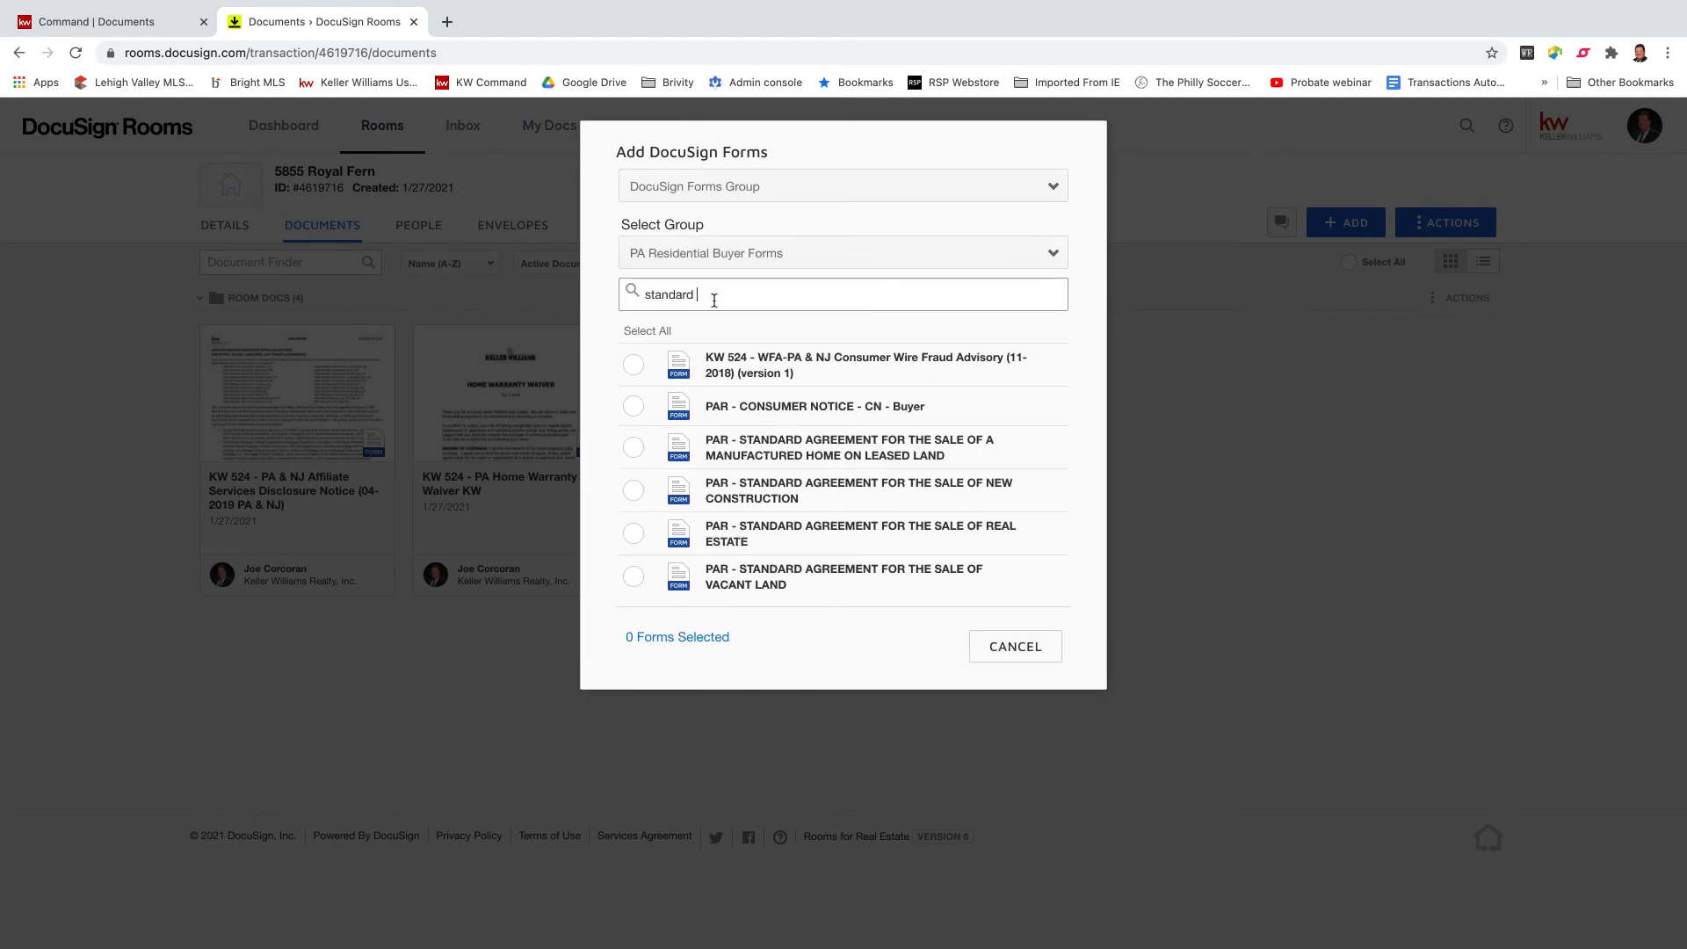
text(agreement)
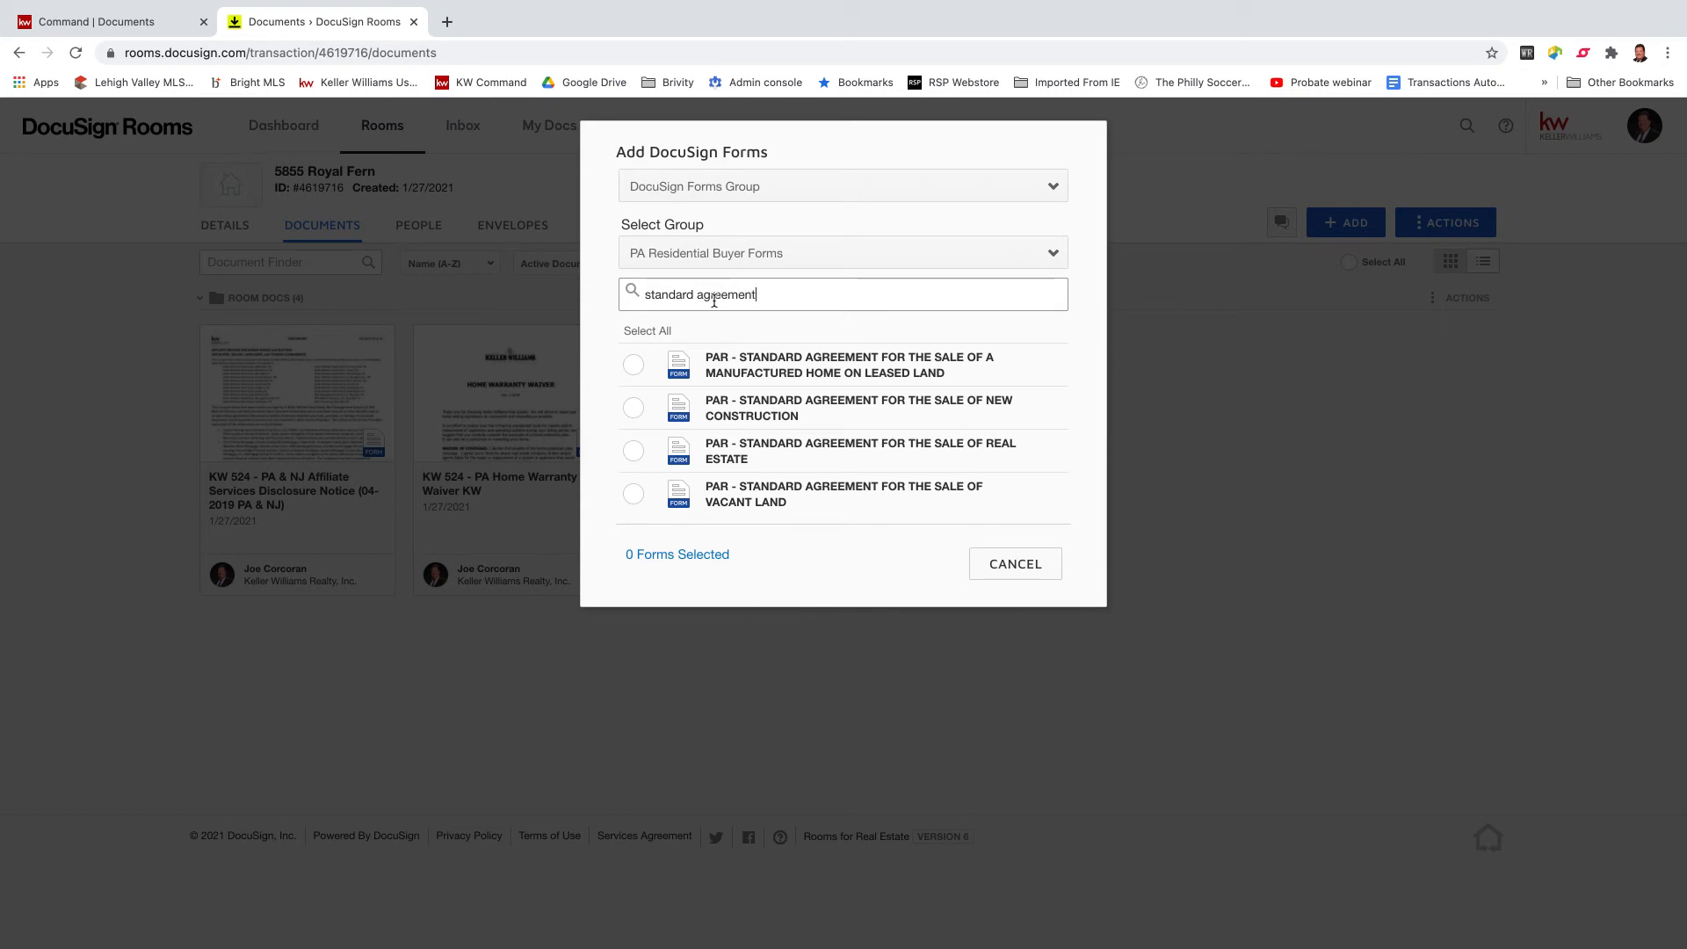
click(633, 450)
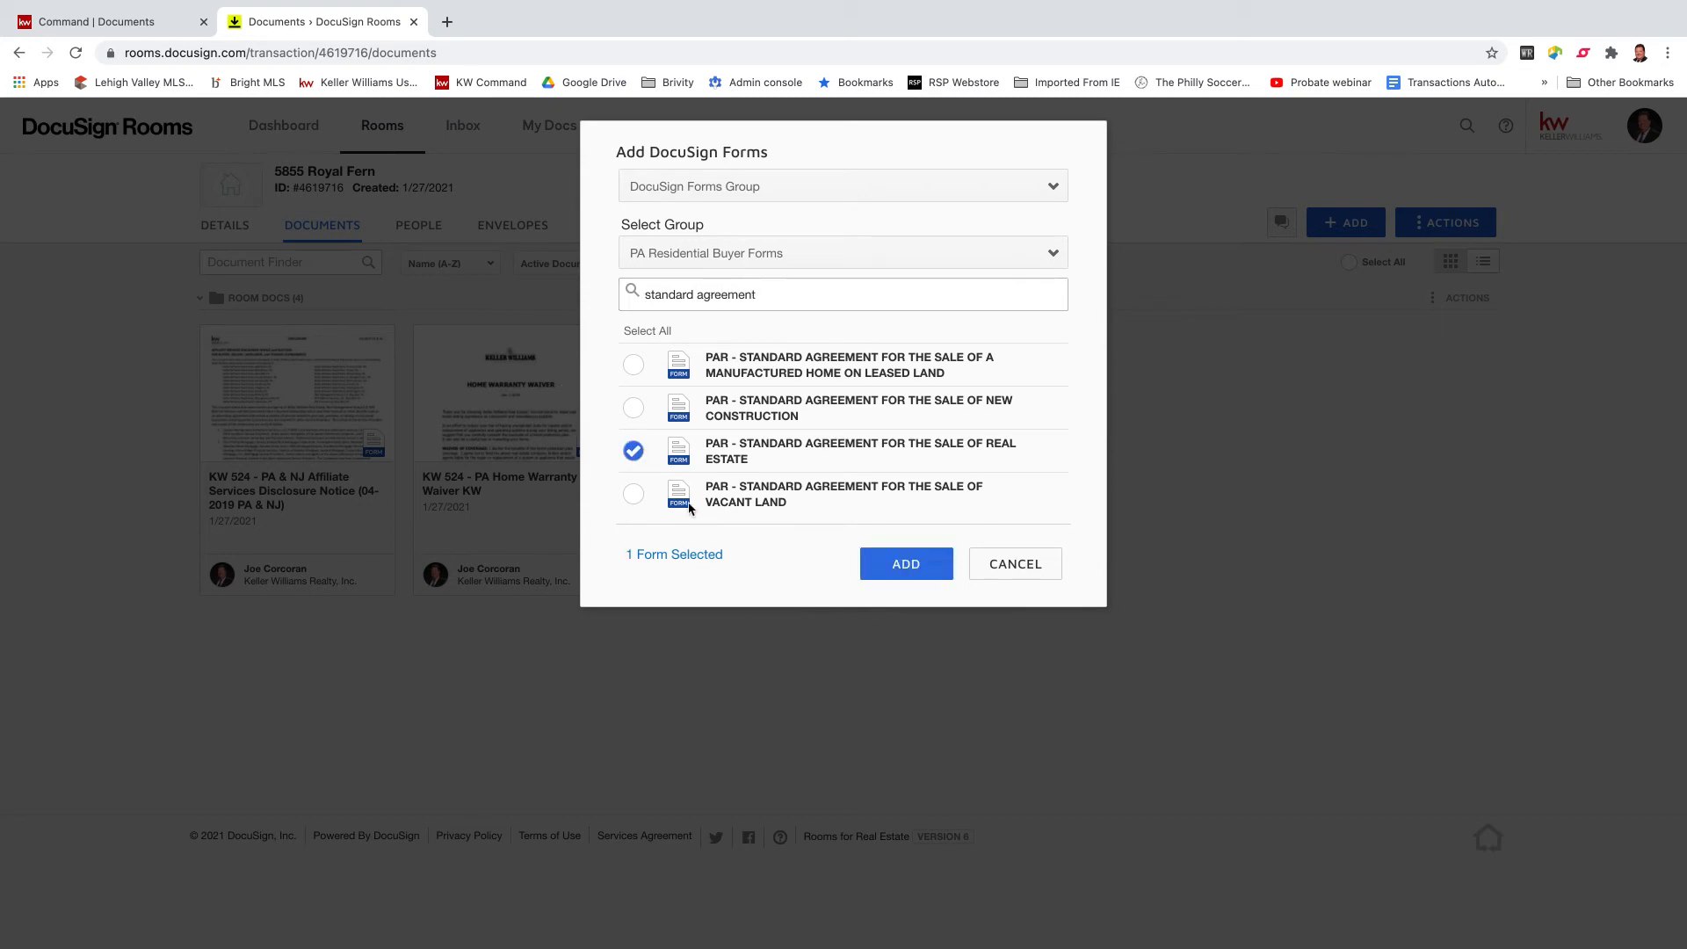
click(921, 572)
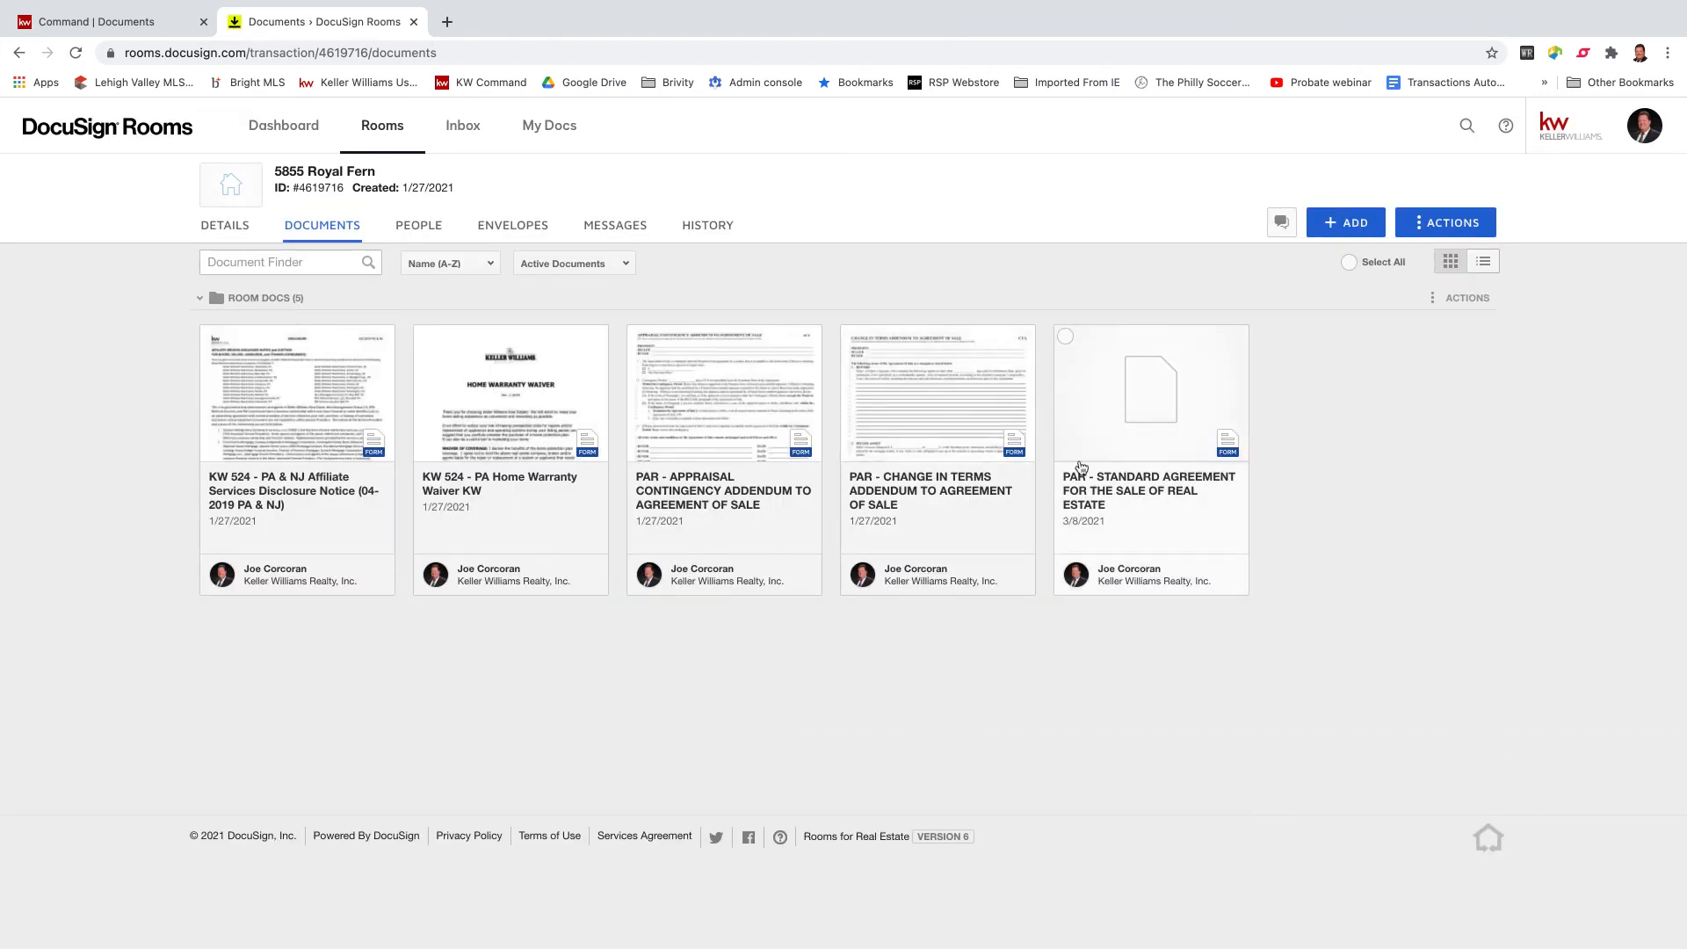
Apply the PAR AOS - financing form template to the Standard Agreement, then open that form.
right_click(1142, 394)
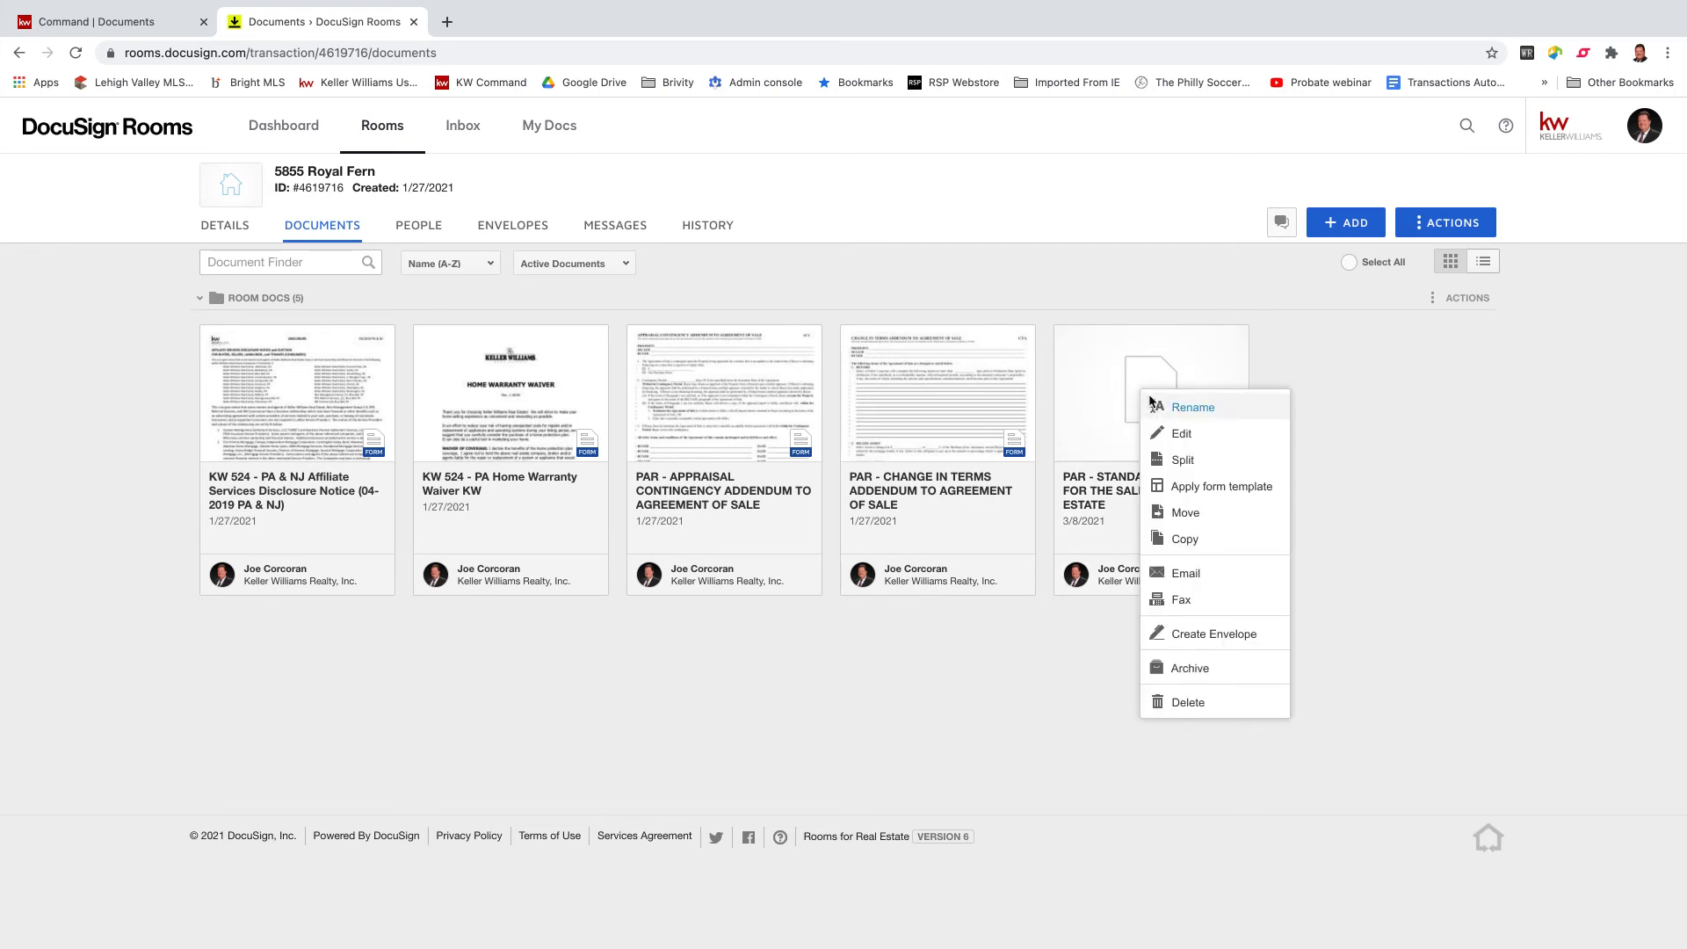
click(1209, 488)
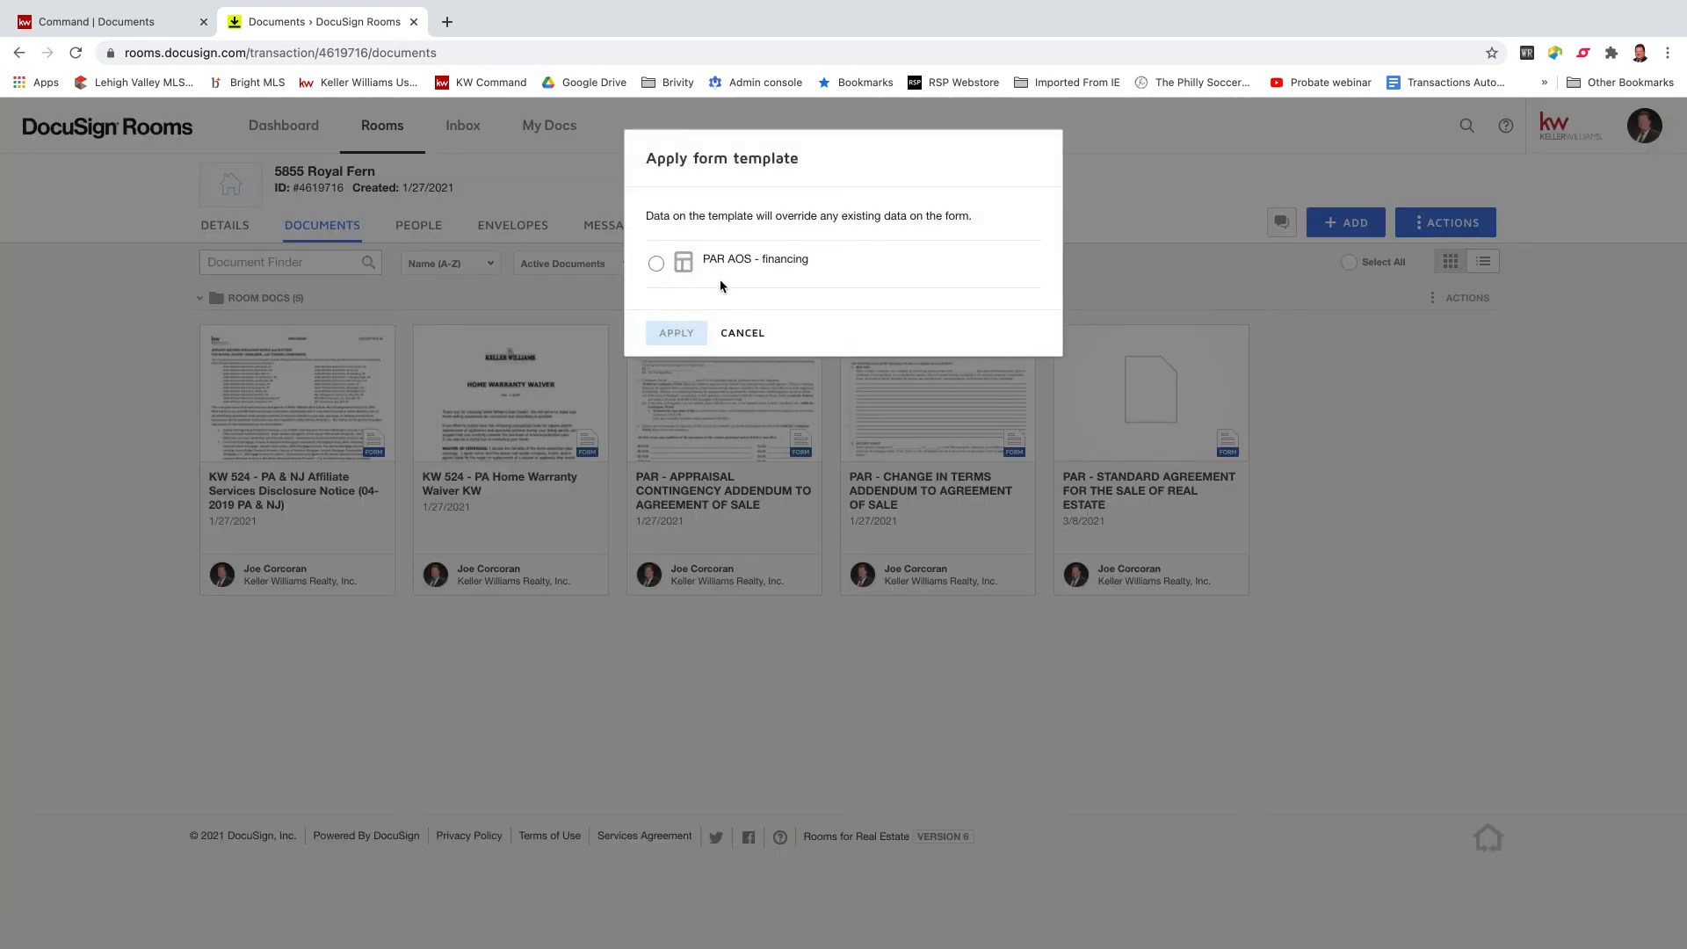
click(655, 265)
click(675, 333)
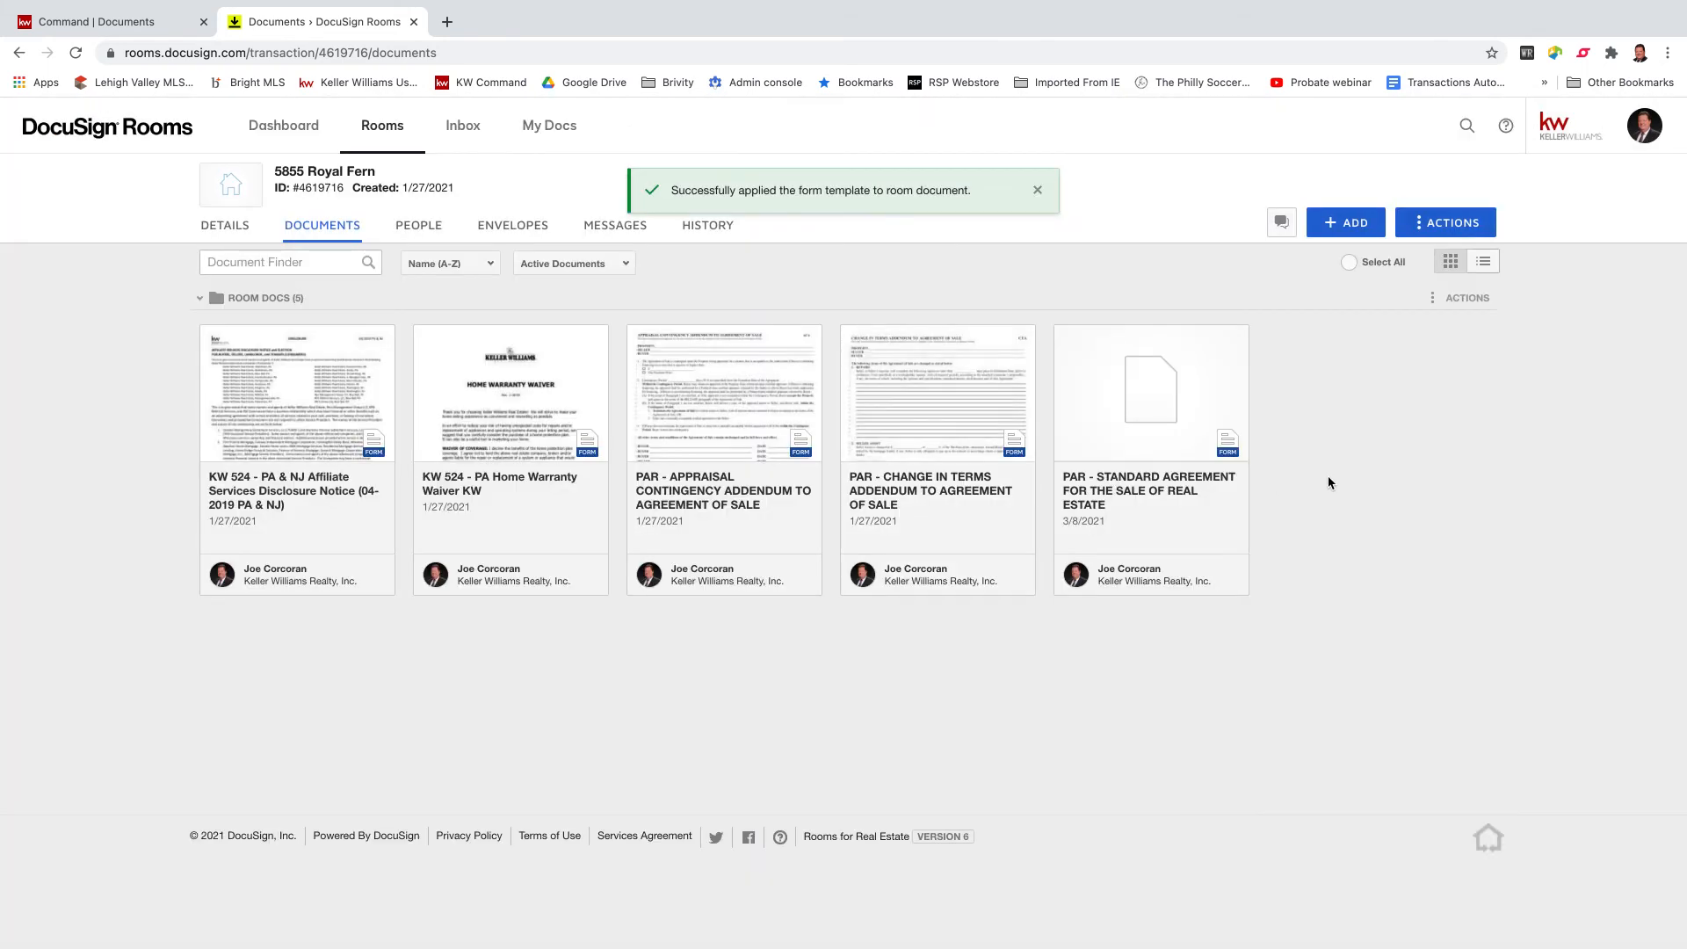
click(1141, 401)
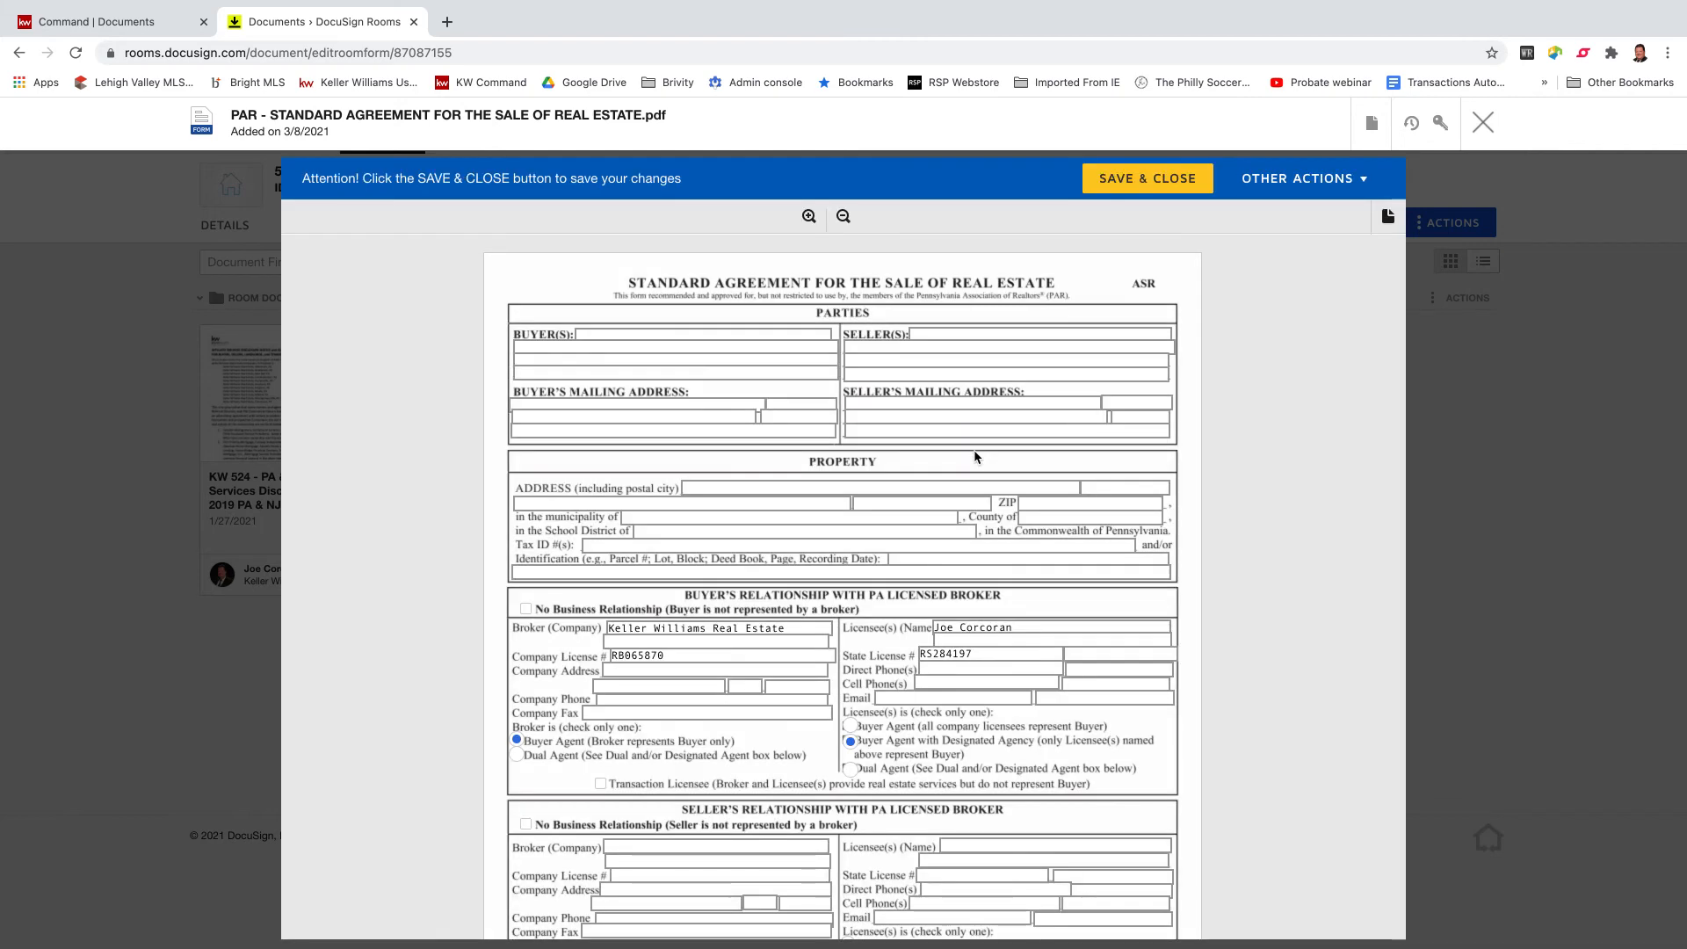
Review the template-prefilled Standard Agreement fields, including the seller-limited-to-retaining-sums box, then save and close.
scroll(976, 457, down, 2)
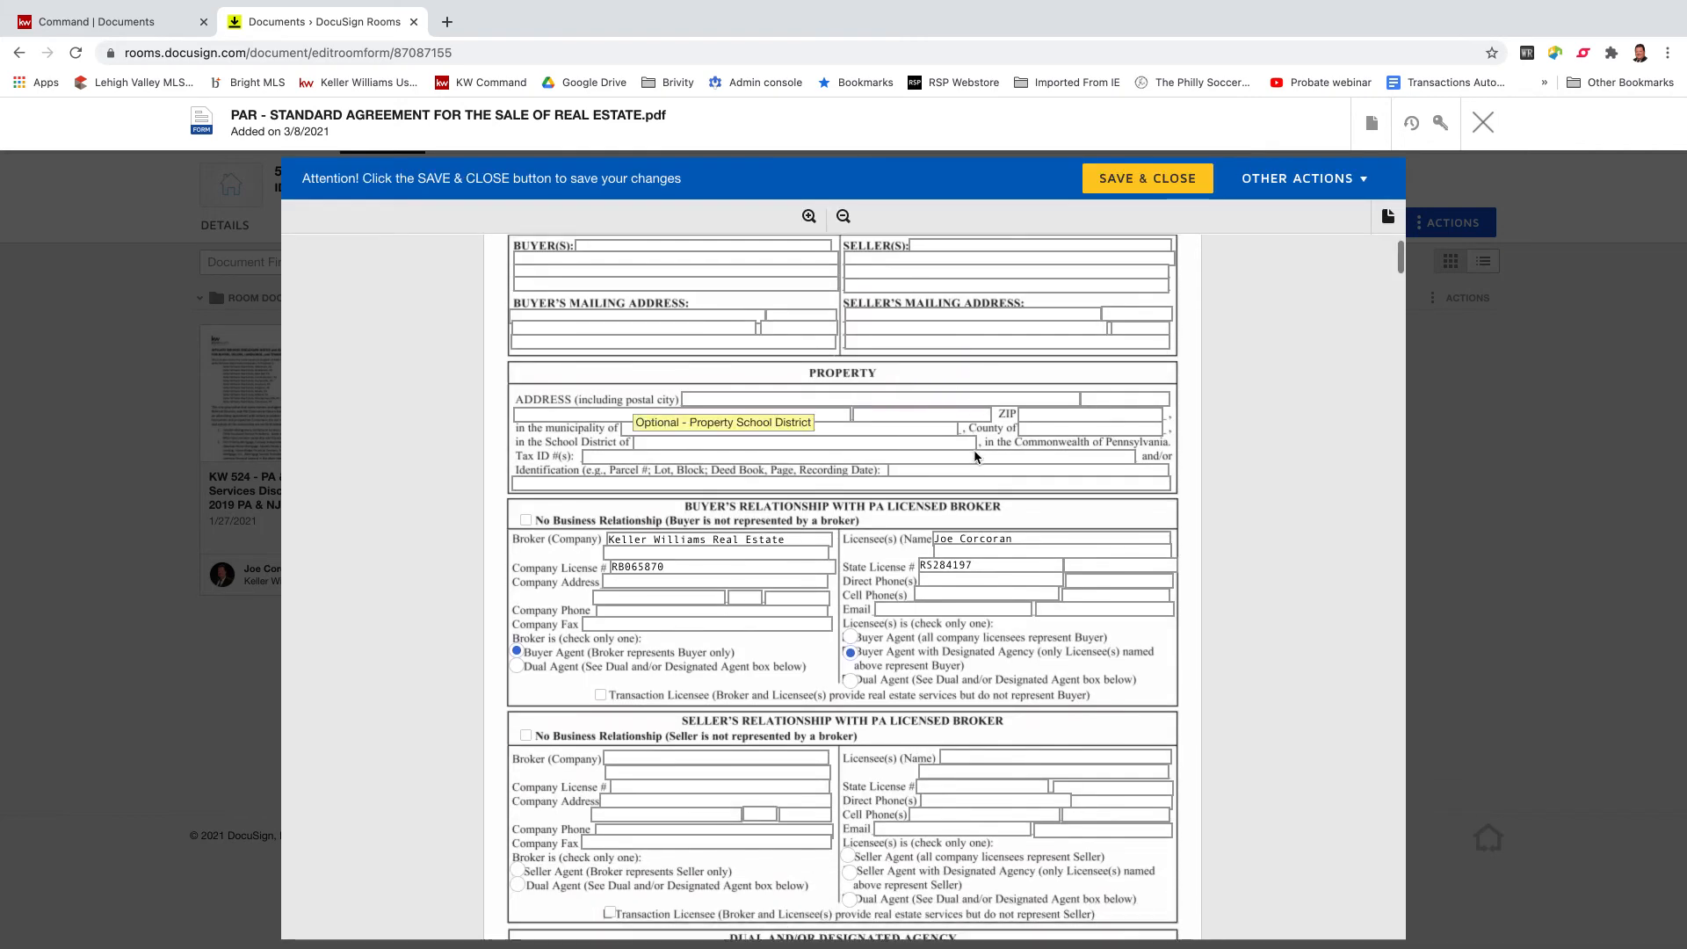
scroll(975, 456, down, 3)
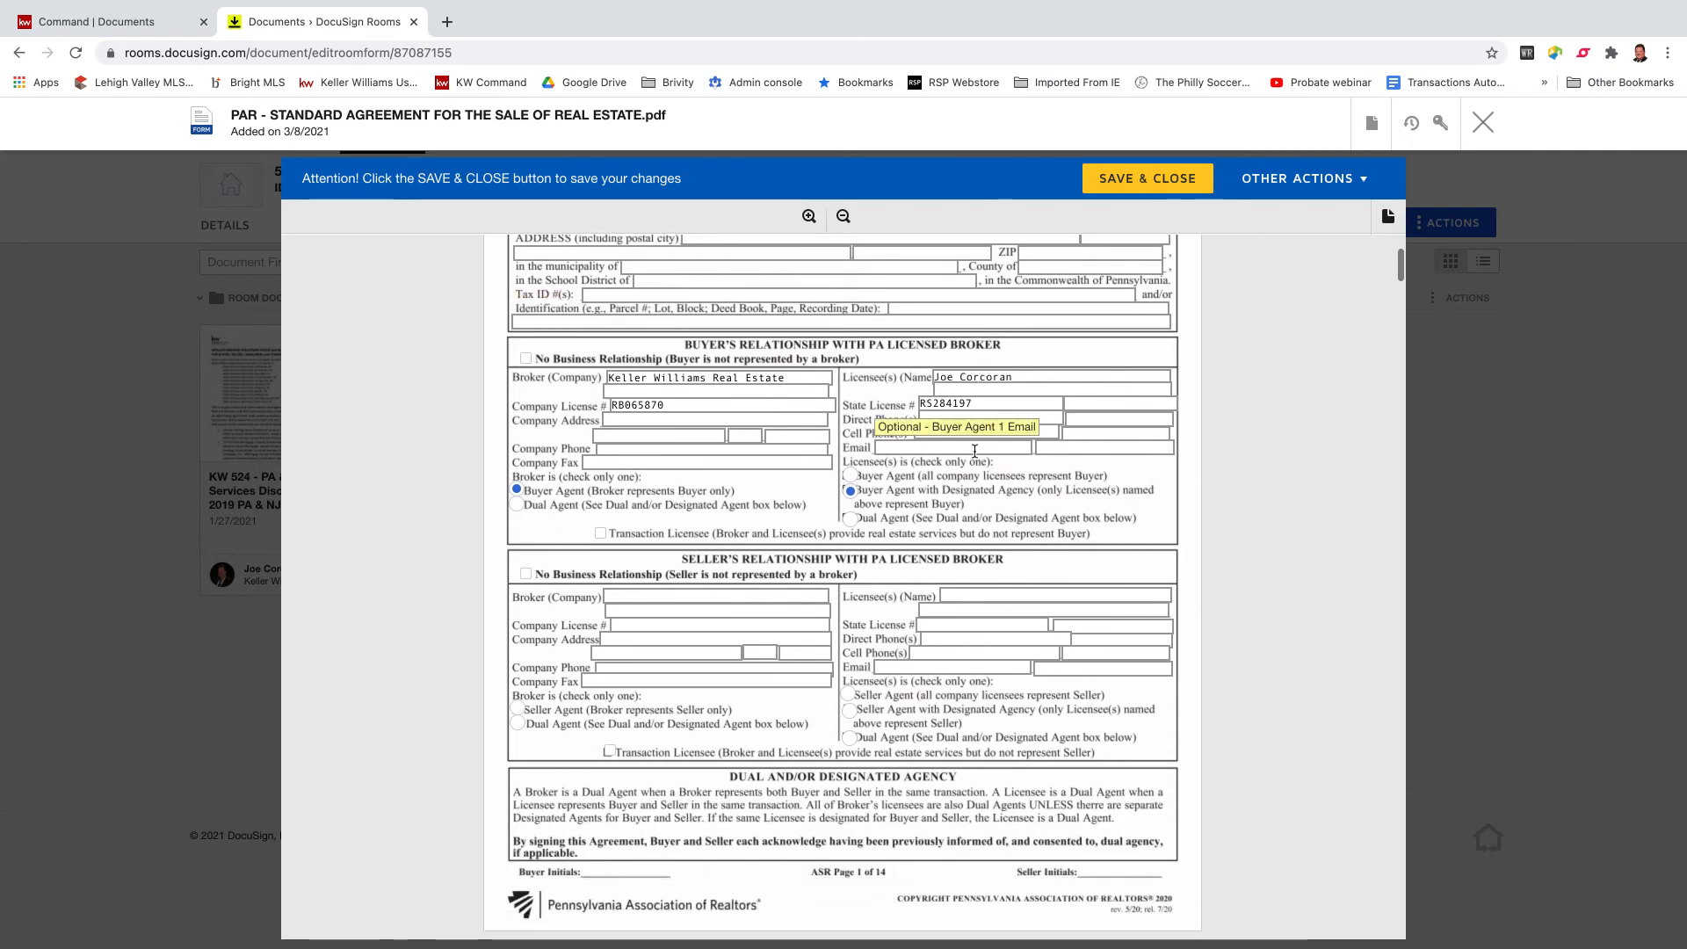
scroll(974, 451, up, 2)
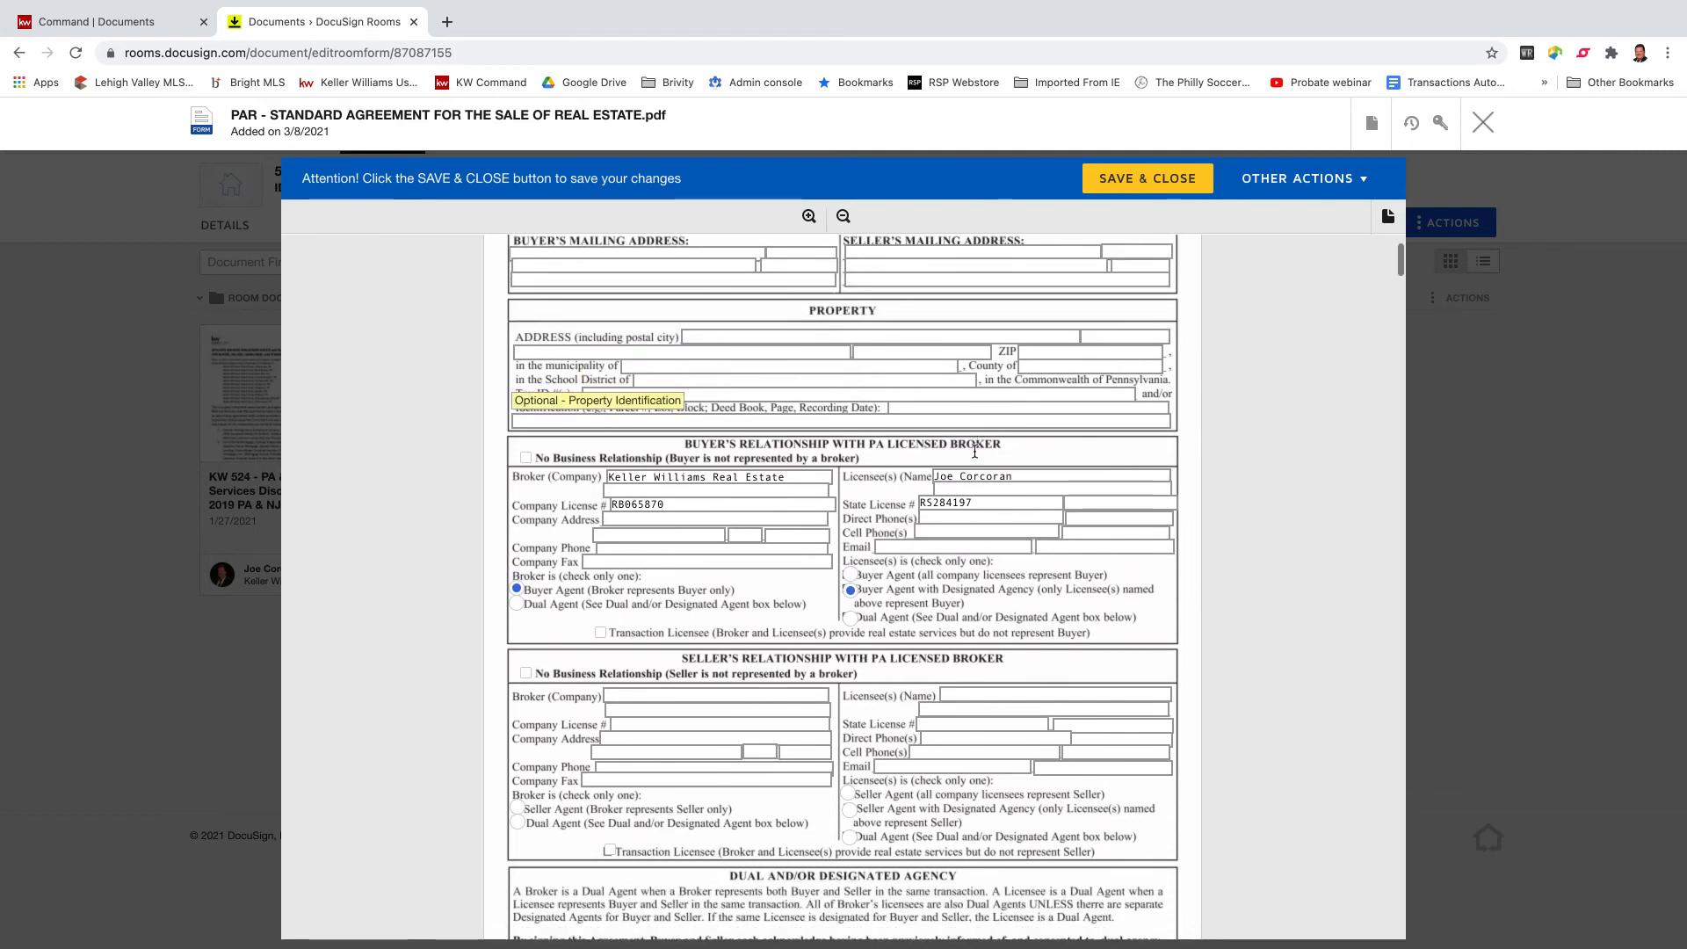
scroll(975, 451, down, 3)
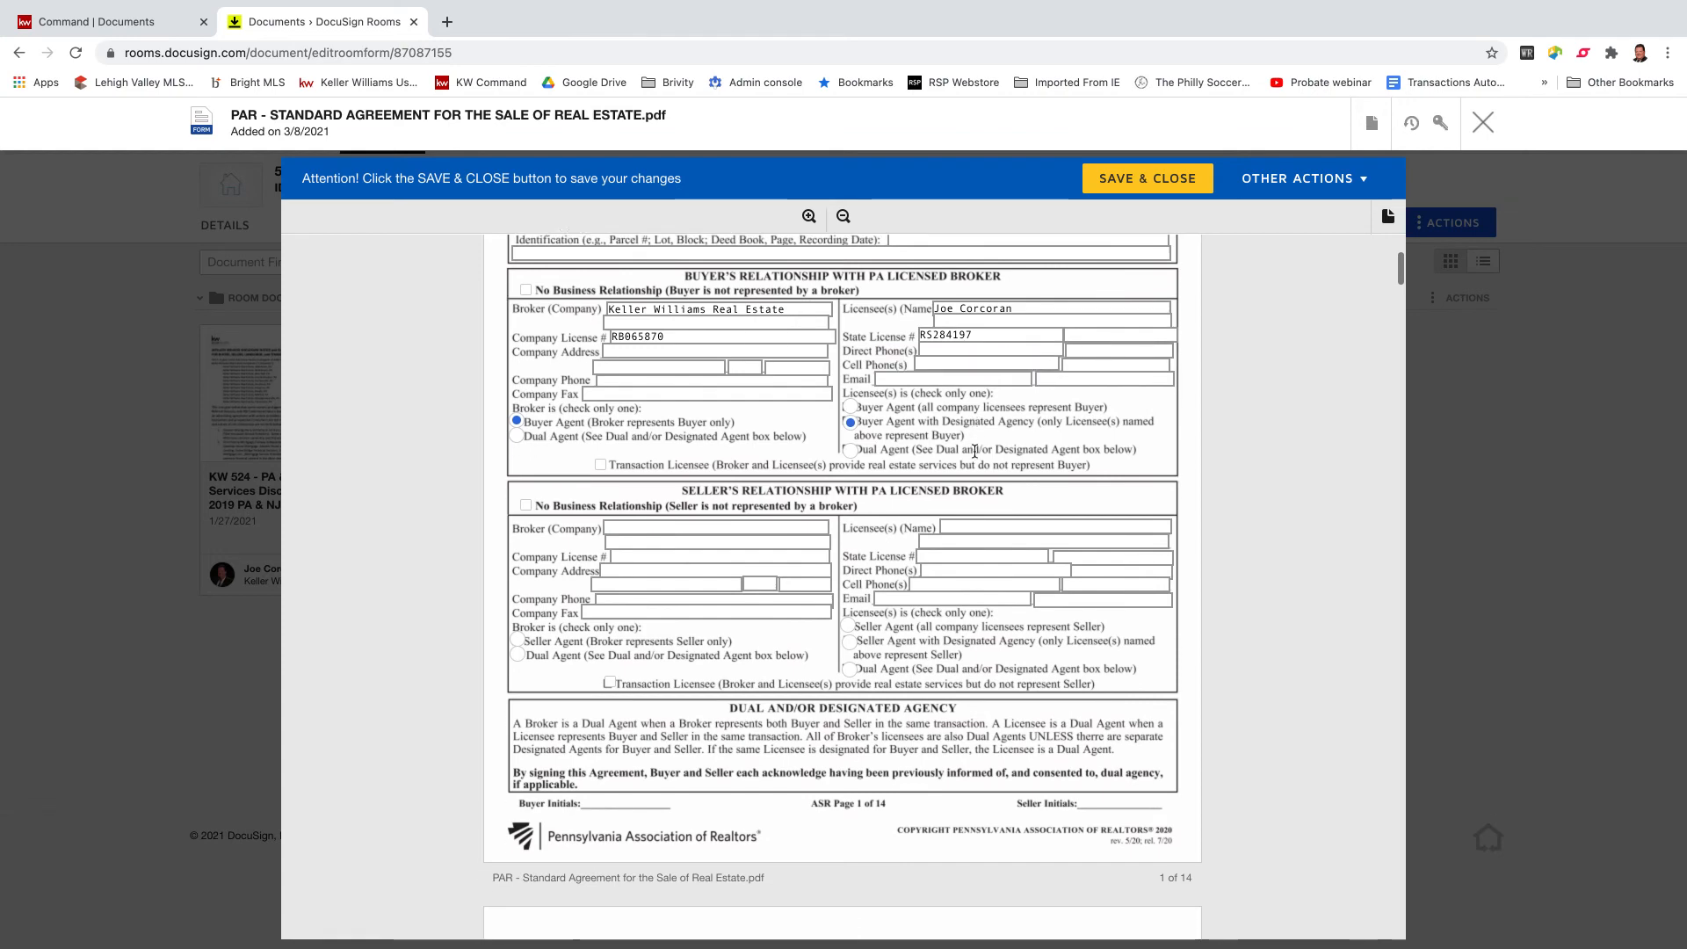
scroll(974, 451, down, 2)
scroll(978, 456, up, 2)
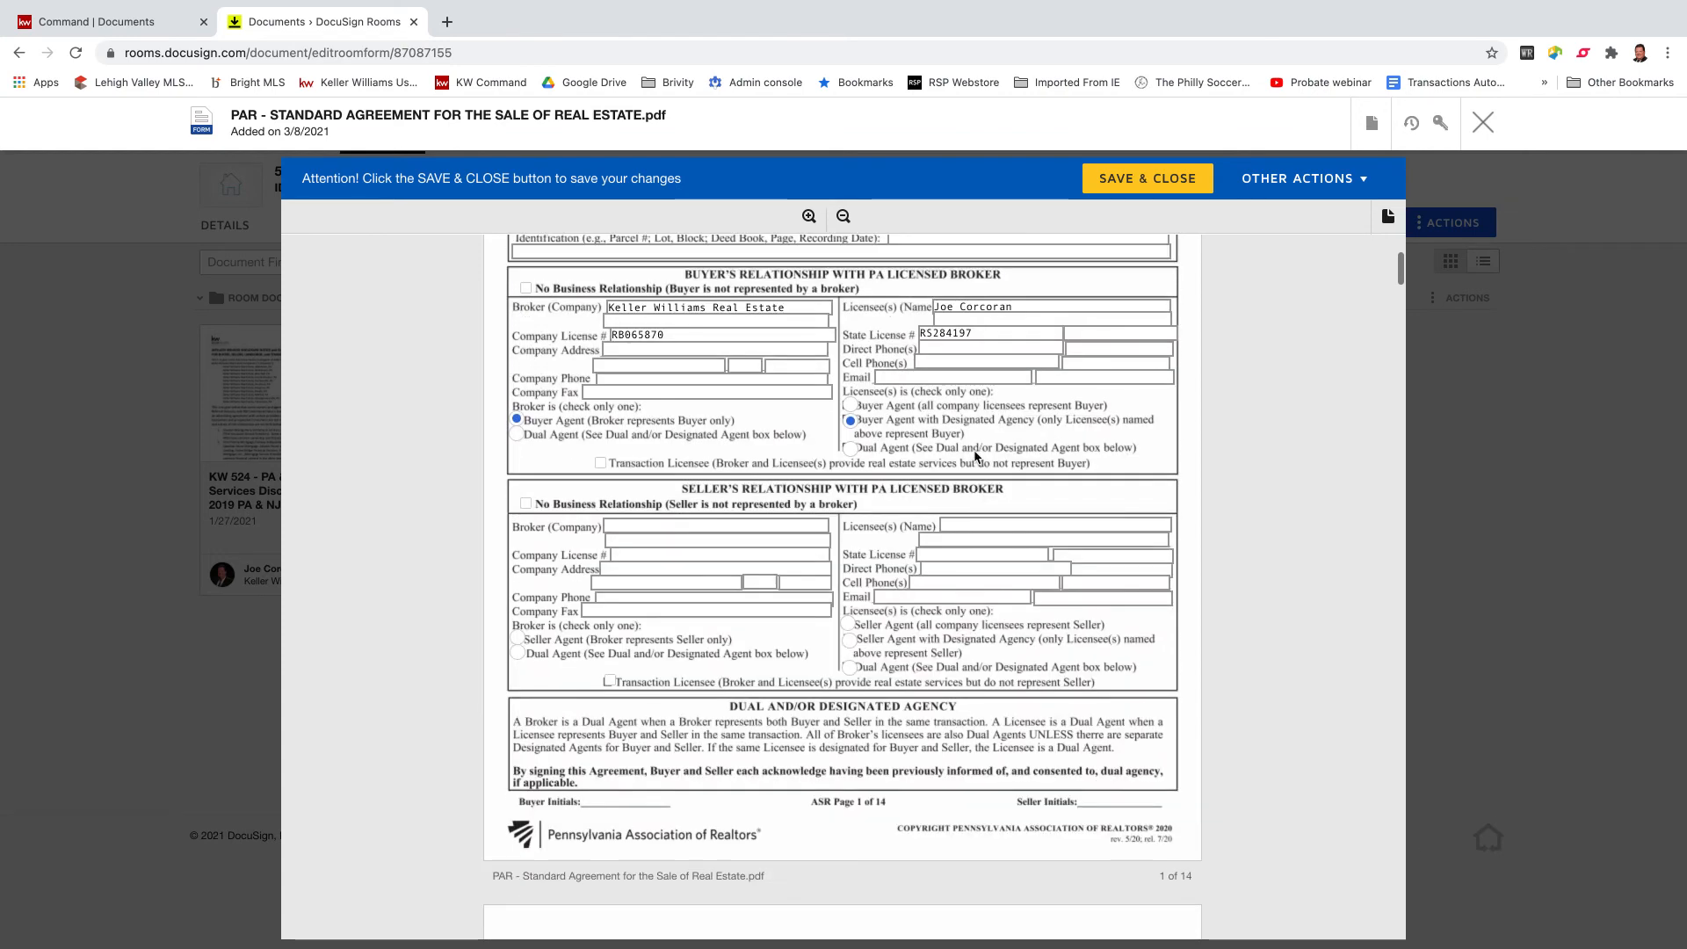
scroll(974, 456, down, 10)
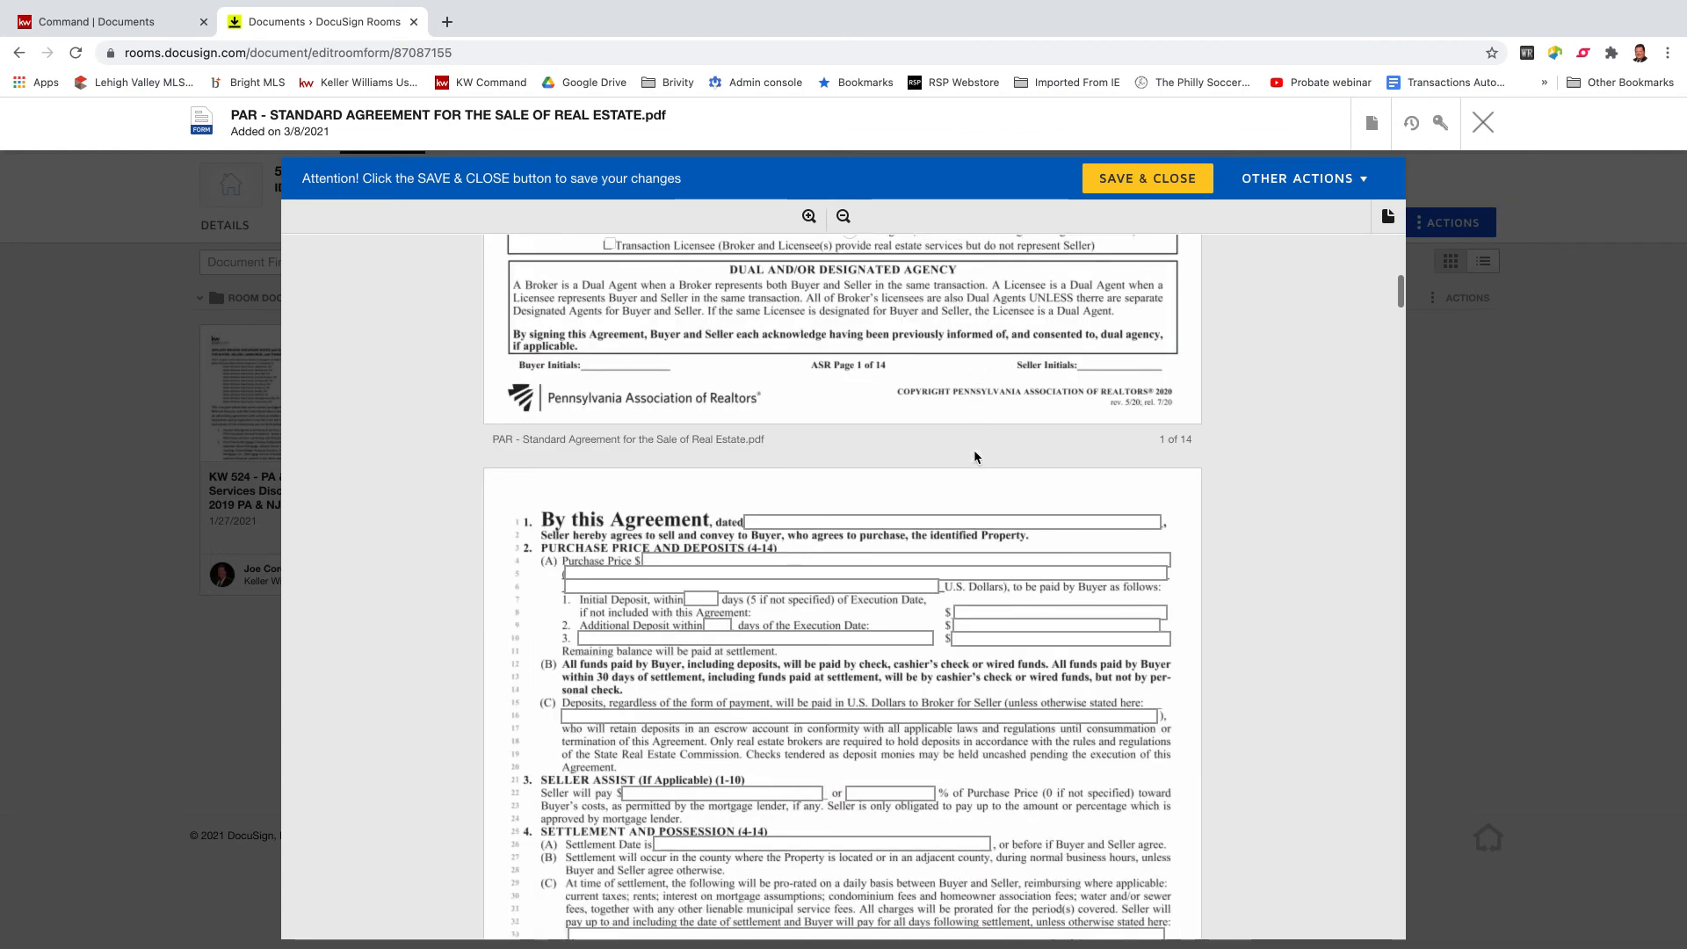
scroll(974, 456, down, 15)
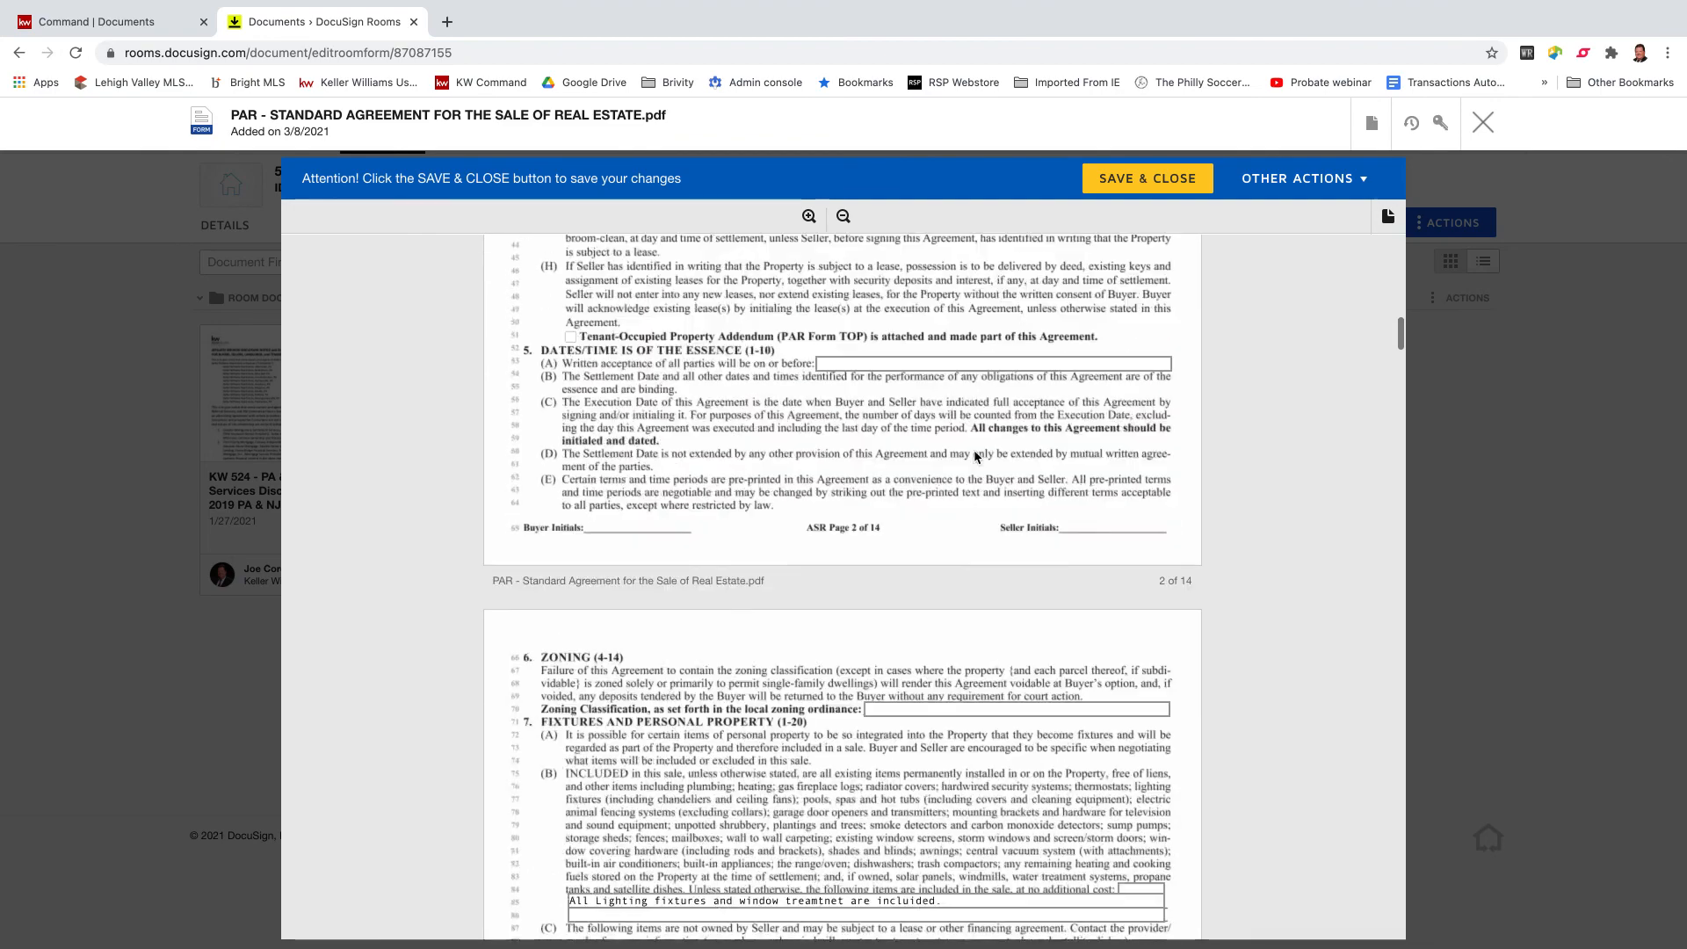
scroll(884, 499, down, 1)
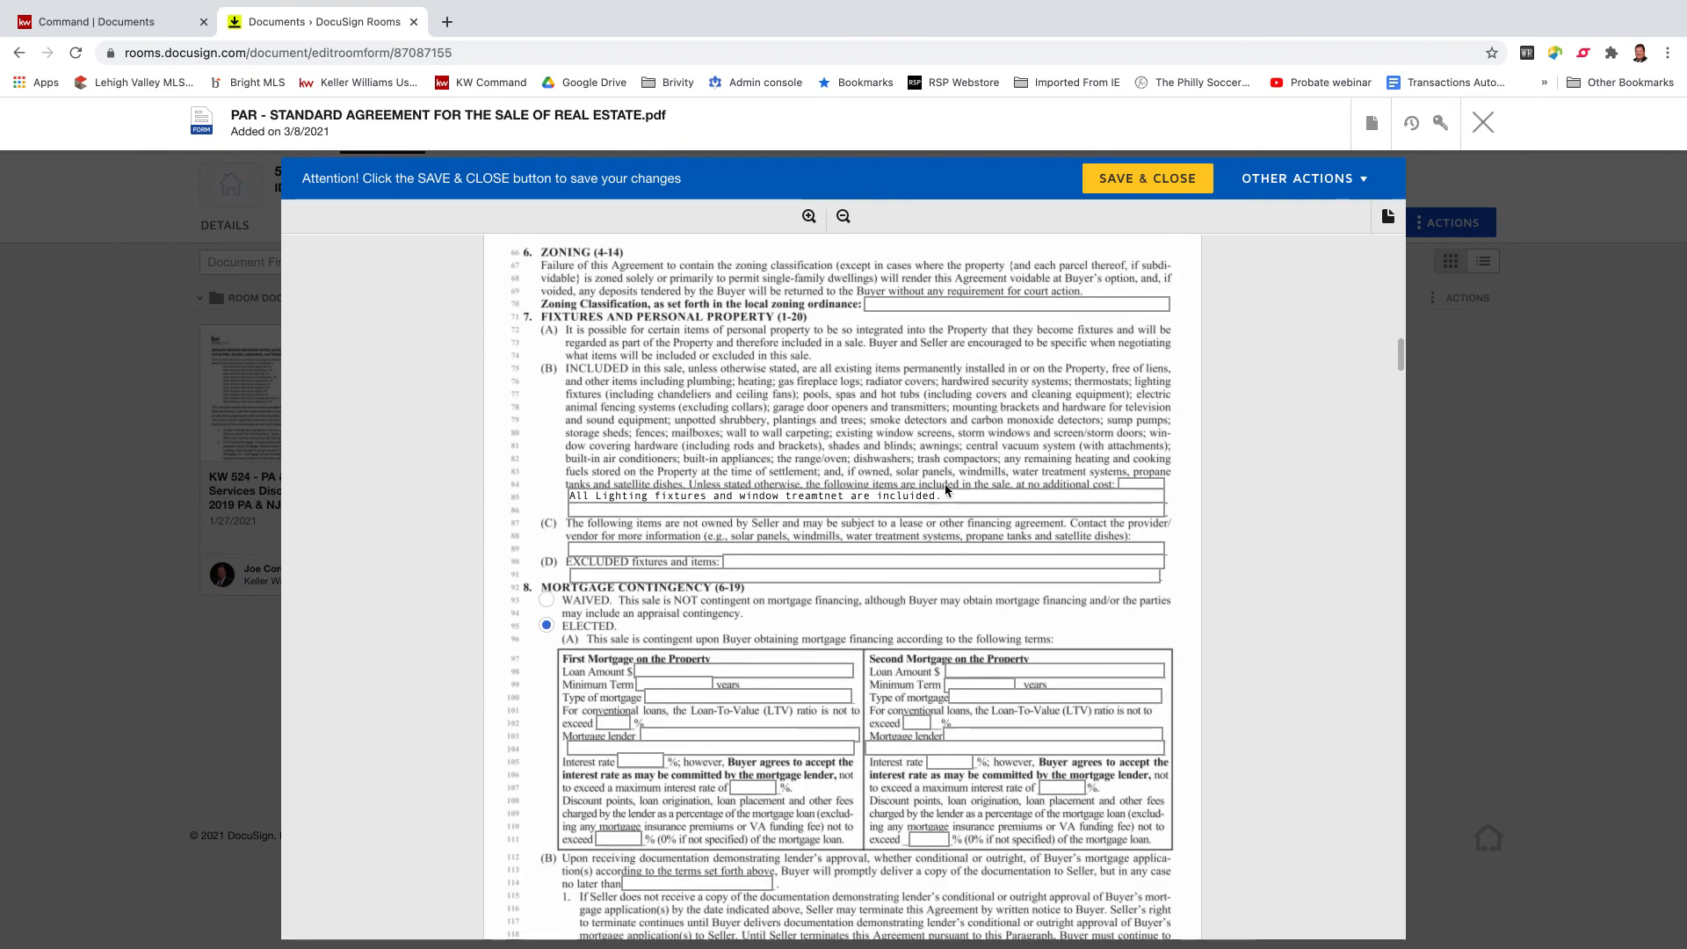
scroll(907, 495, down, 6)
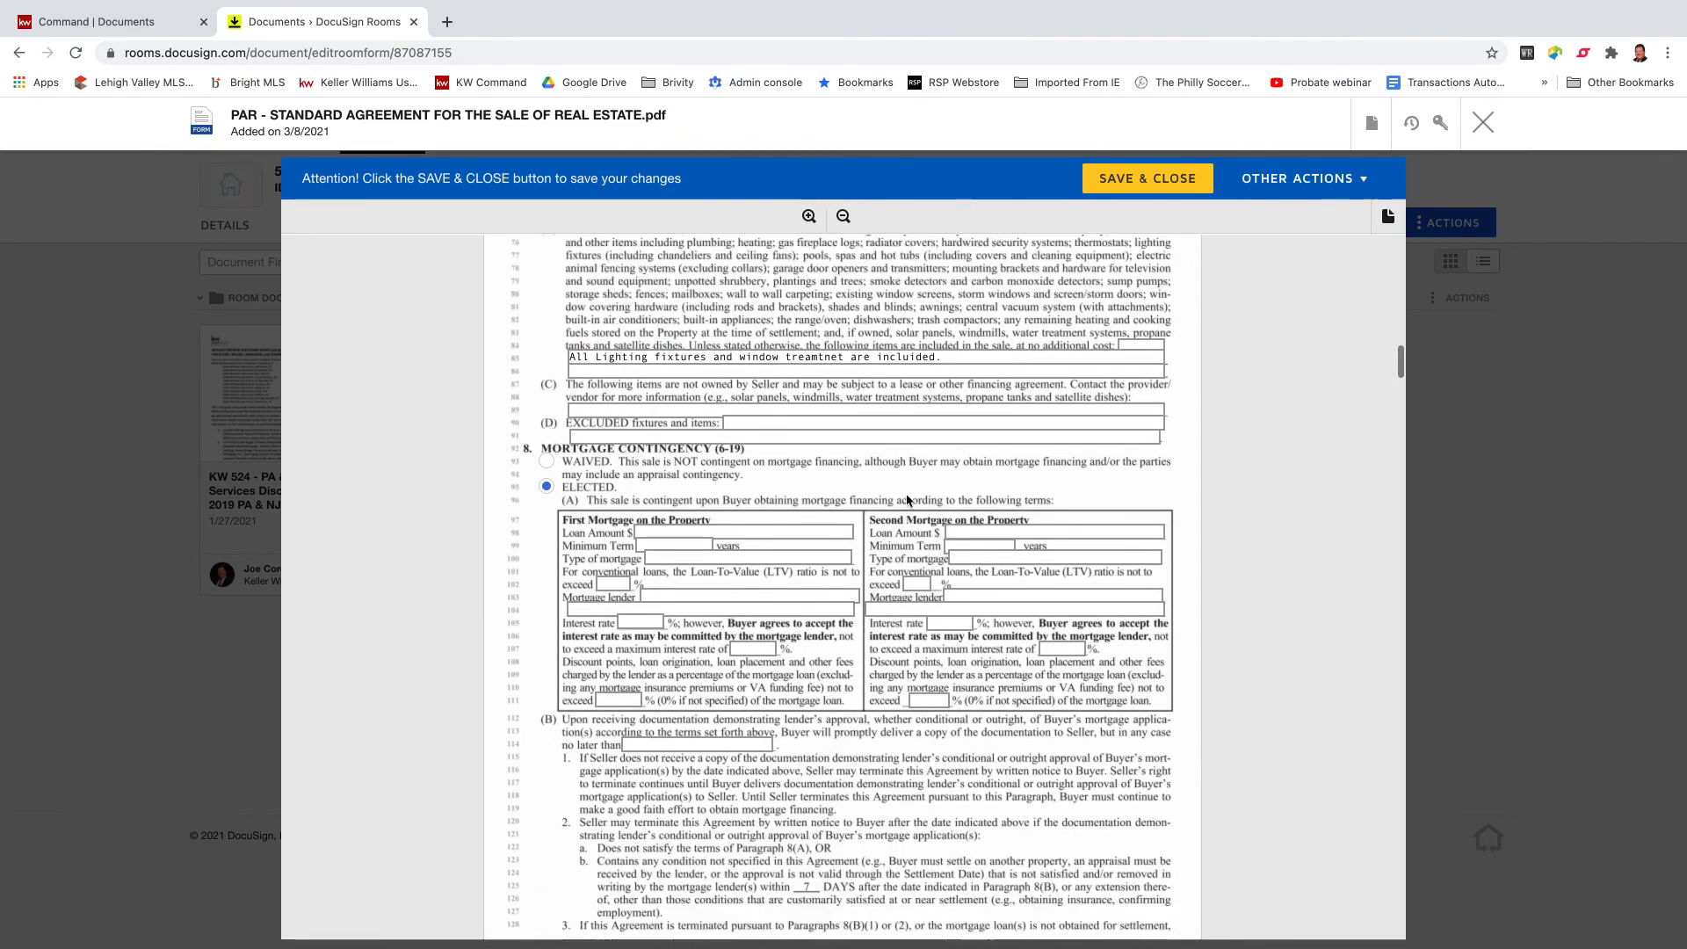
scroll(908, 500, up, 3)
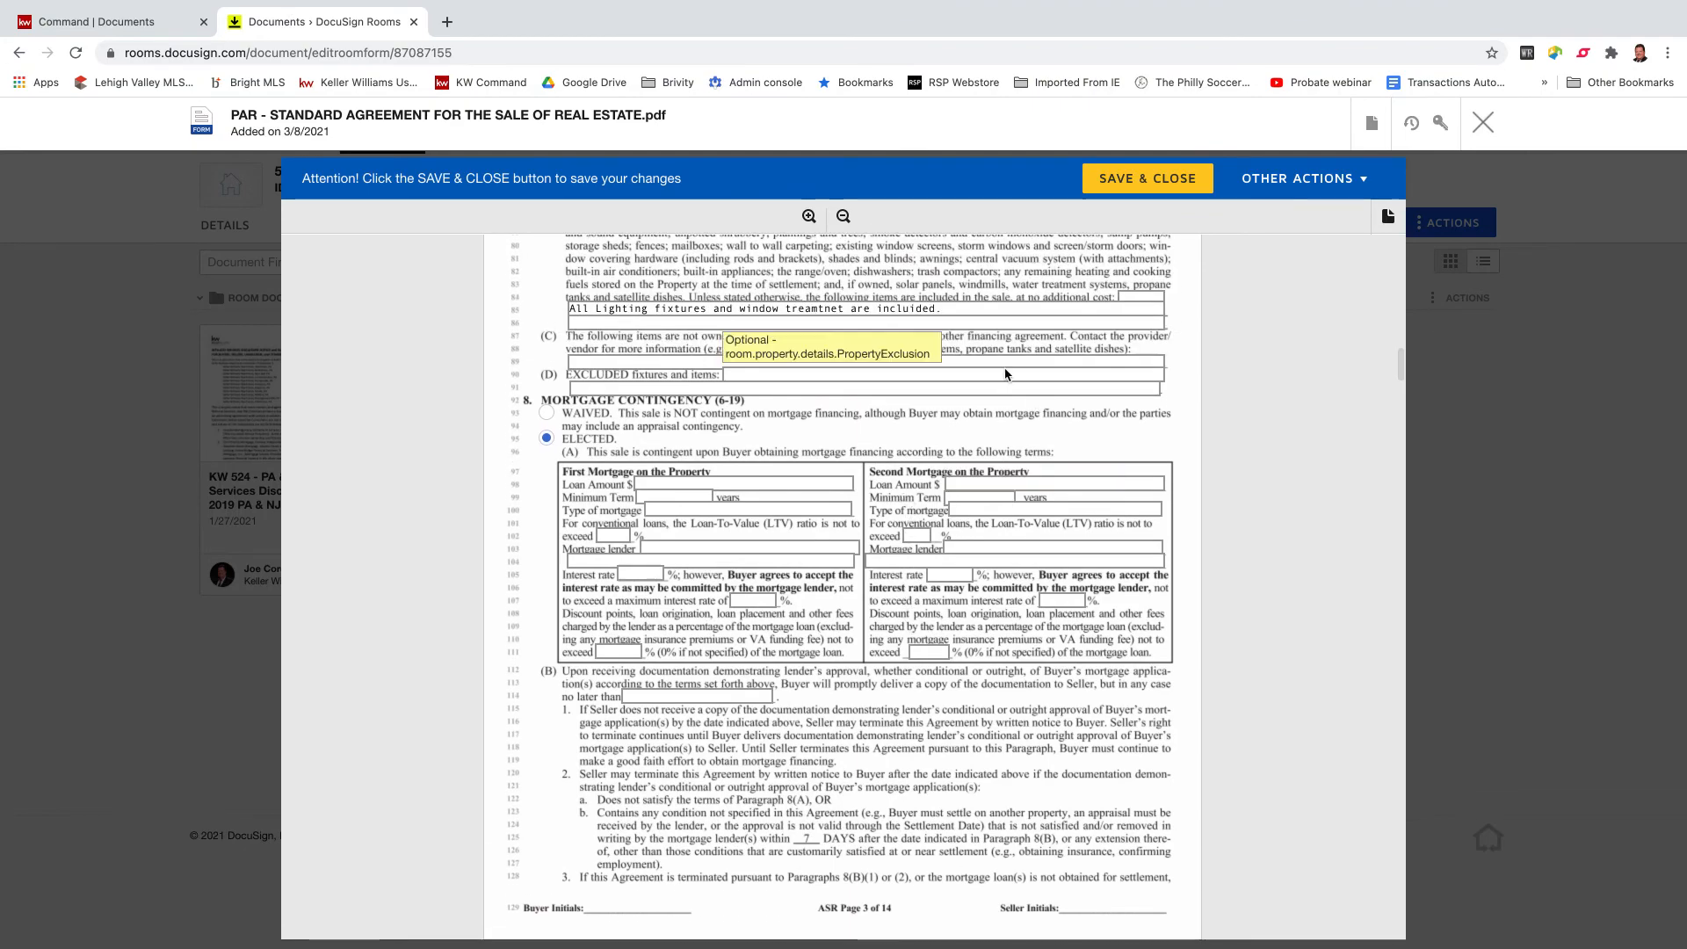
scroll(908, 500, down, 3)
scroll(936, 373, down, 8)
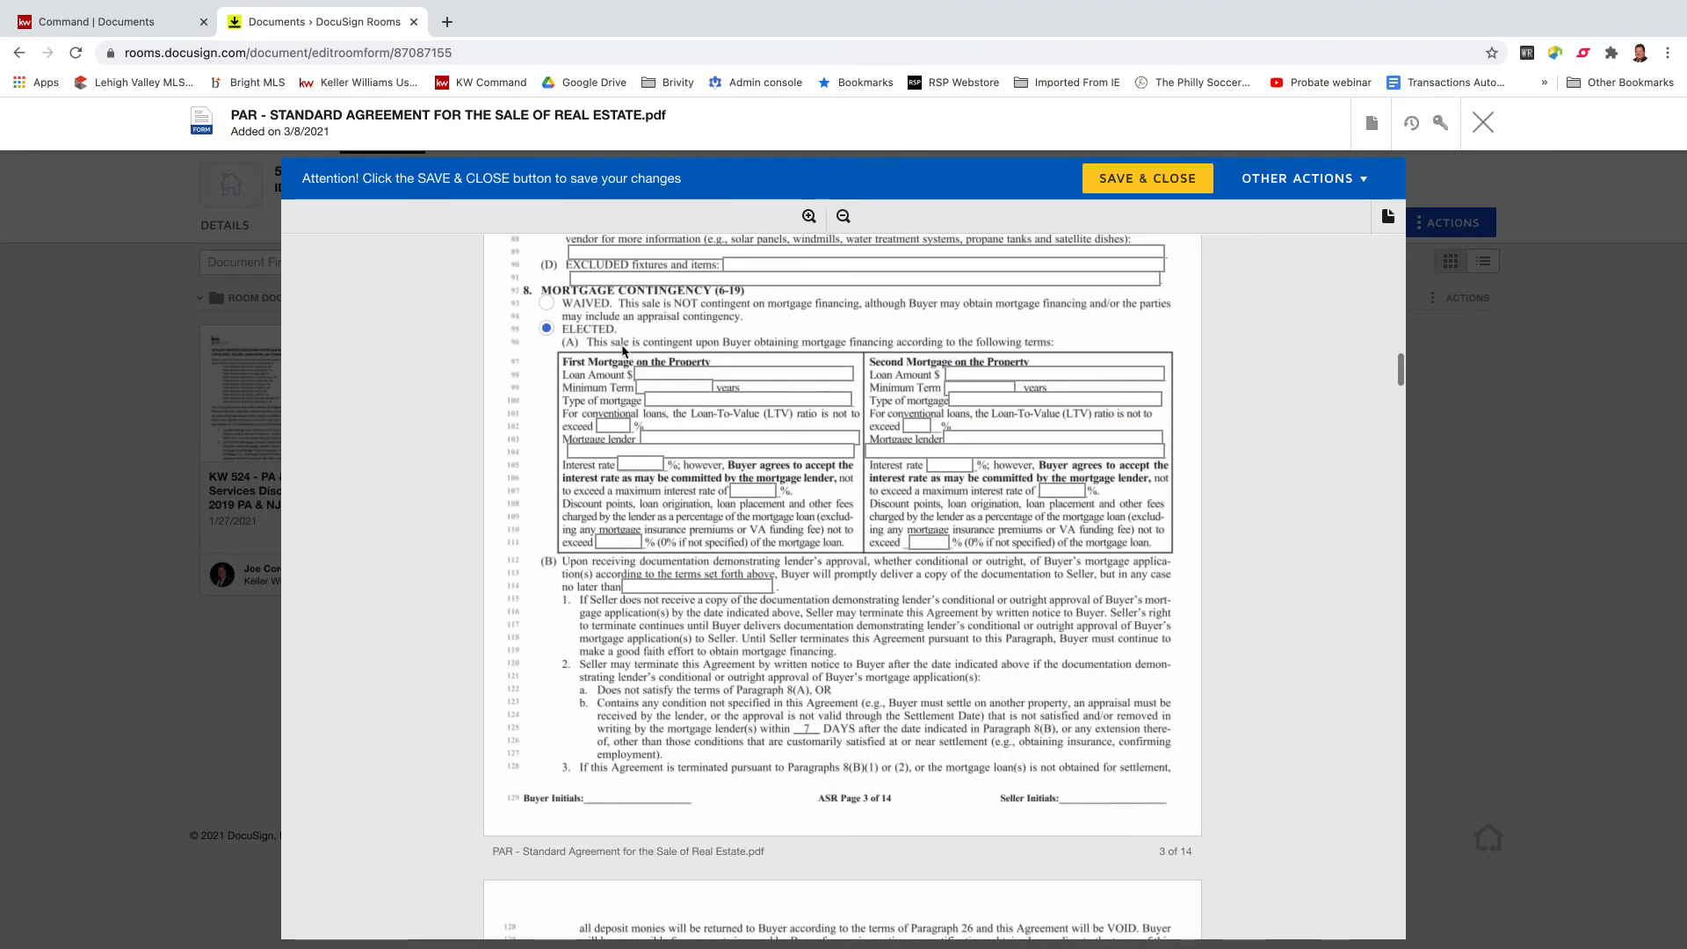
scroll(767, 394, down, 15)
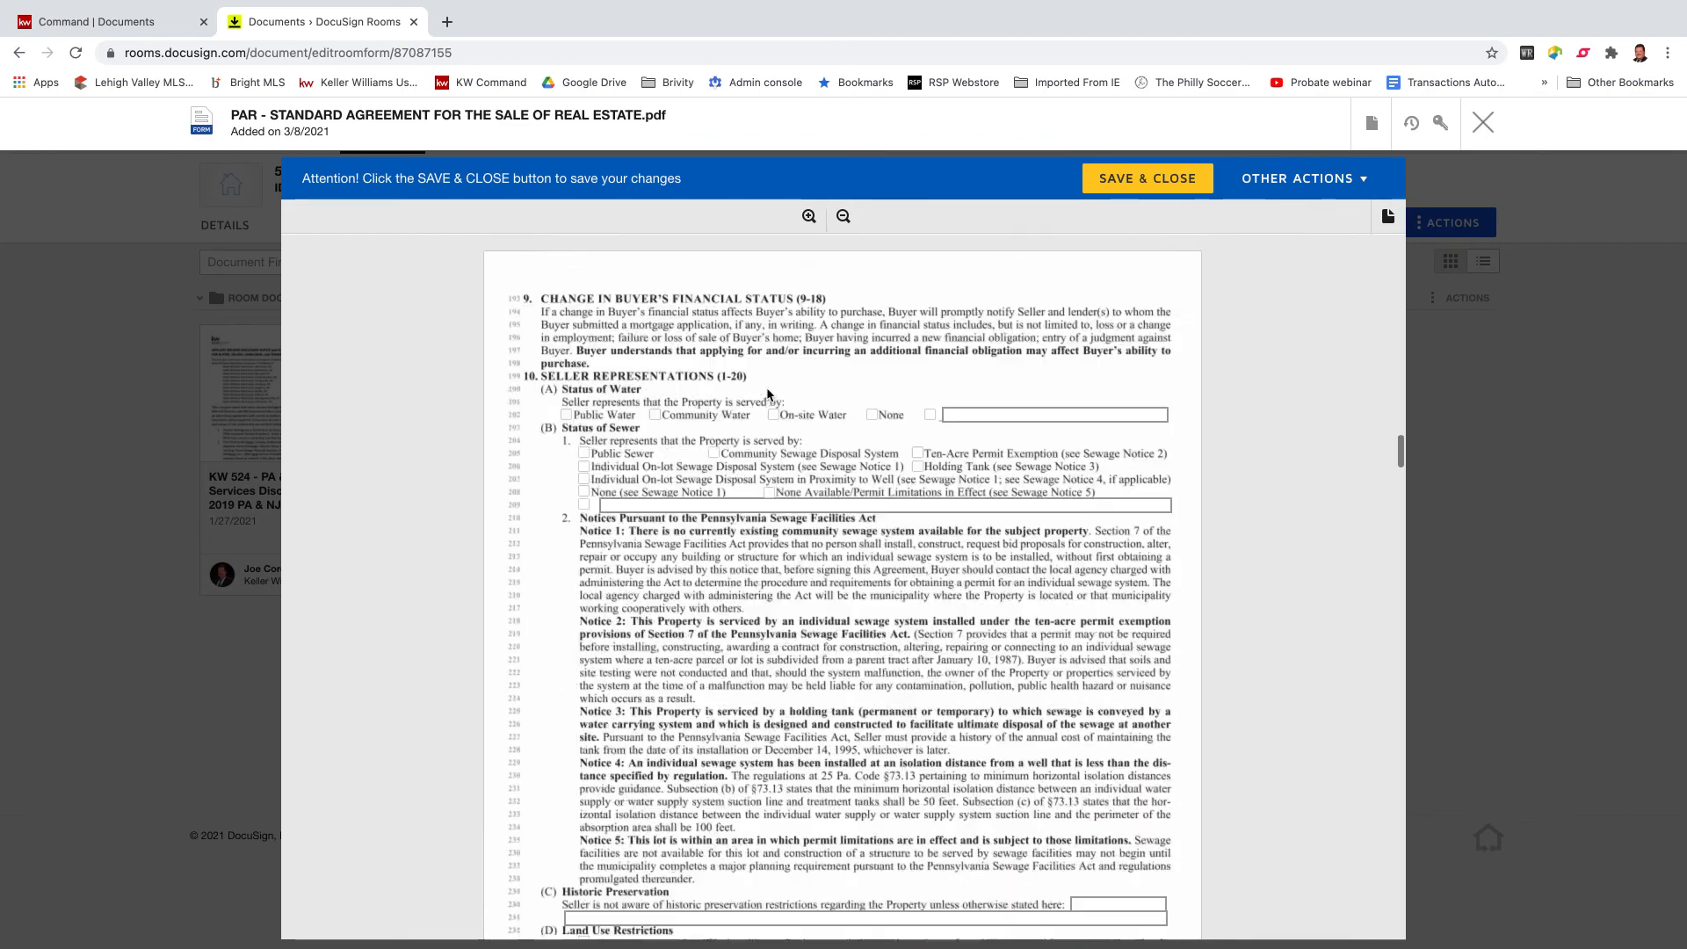
scroll(767, 393, down, 15)
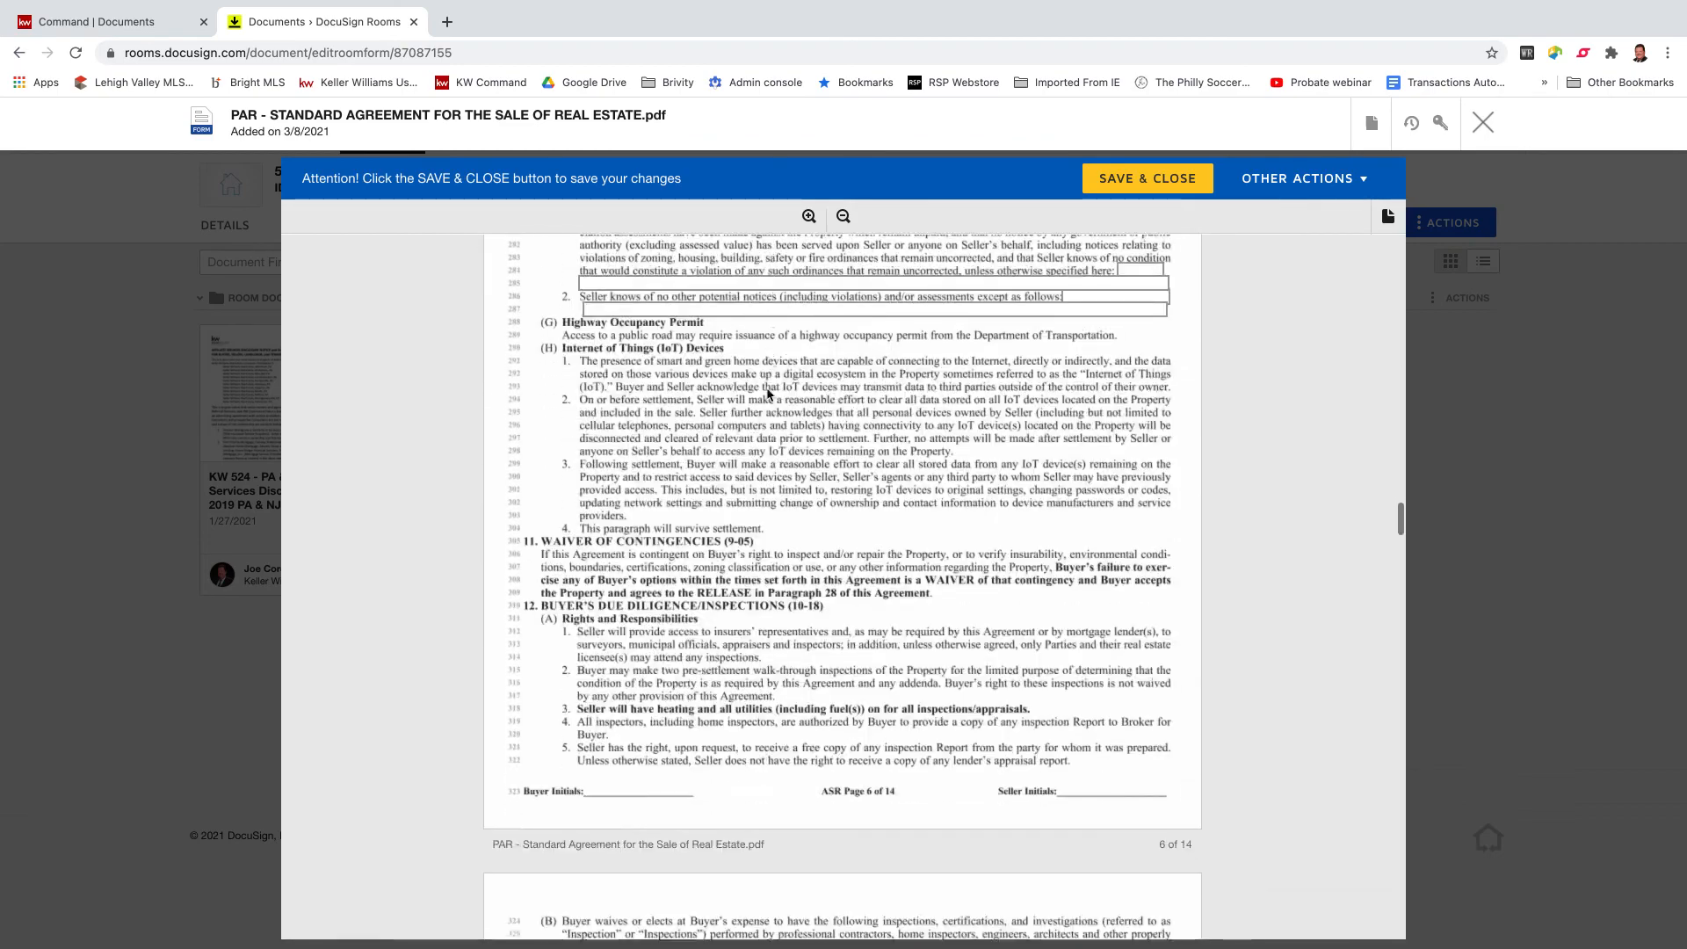
scroll(767, 394, down, 10)
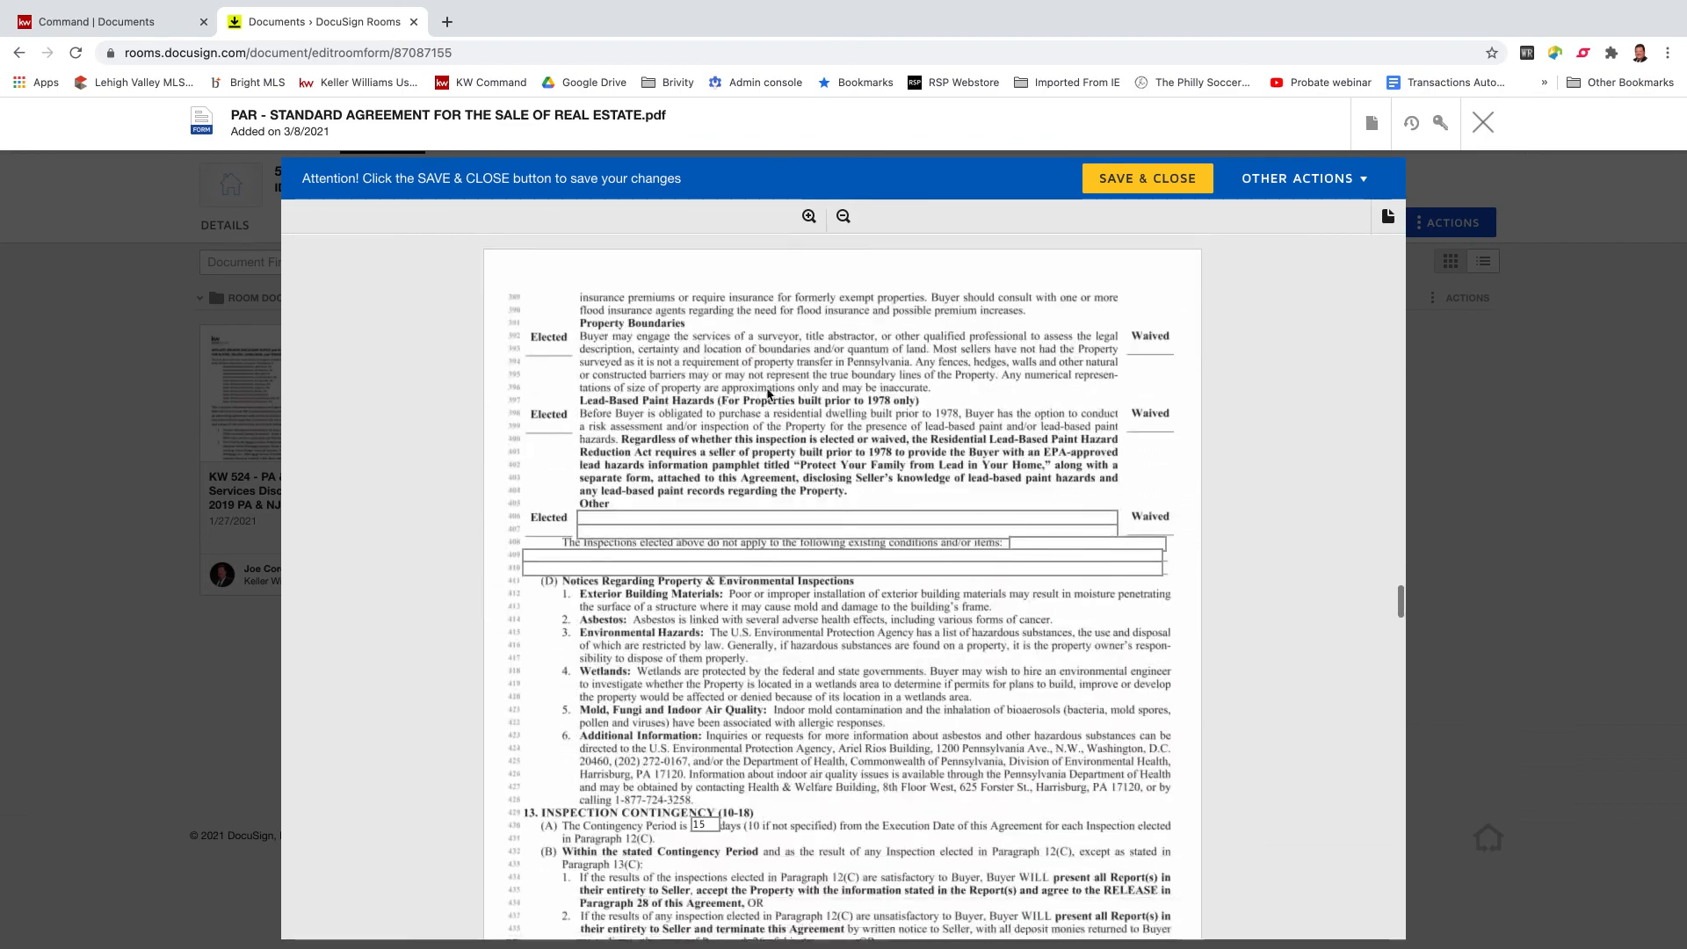
scroll(731, 387, down, 12)
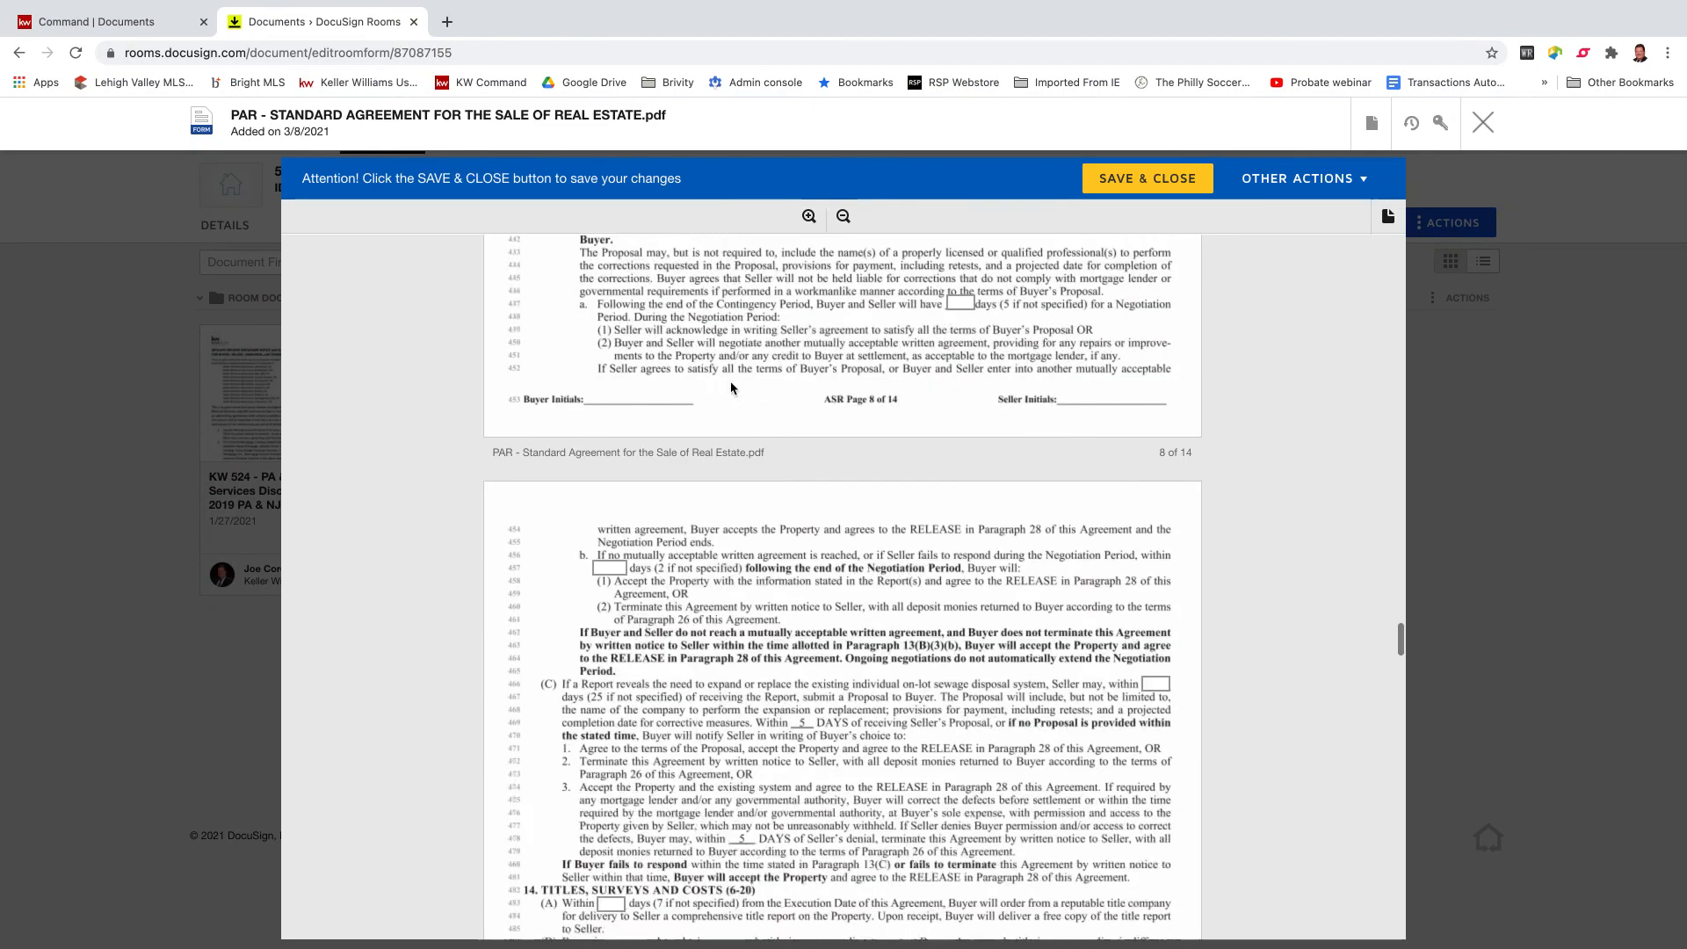
scroll(731, 387, down, 14)
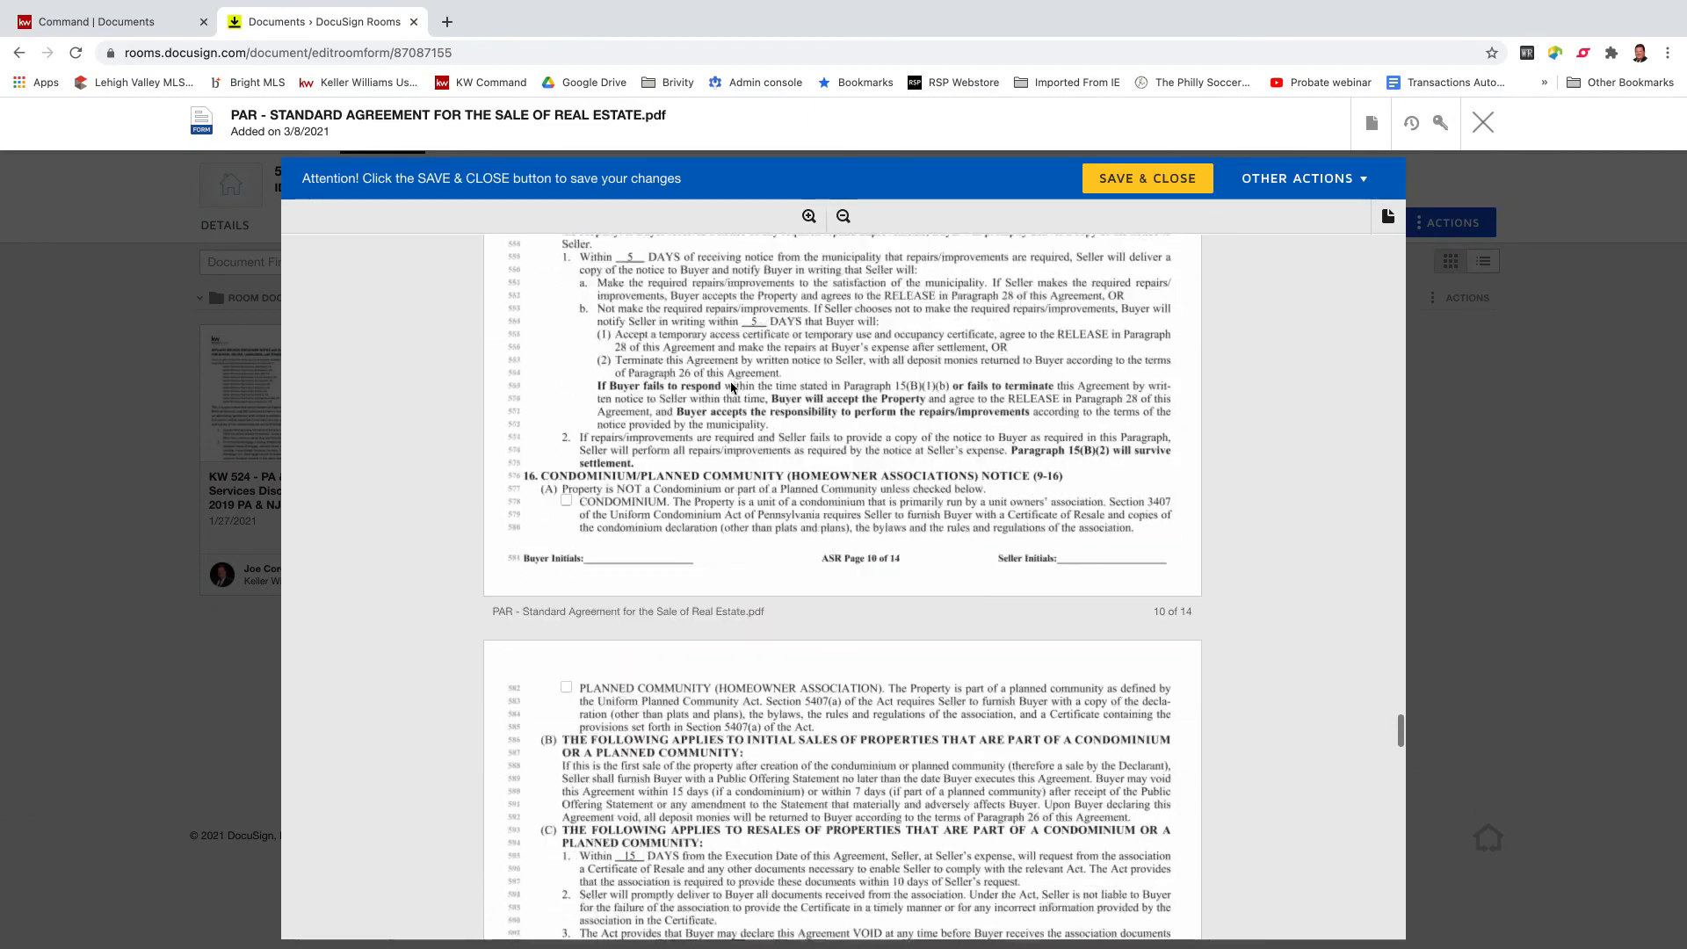
scroll(731, 388, down, 14)
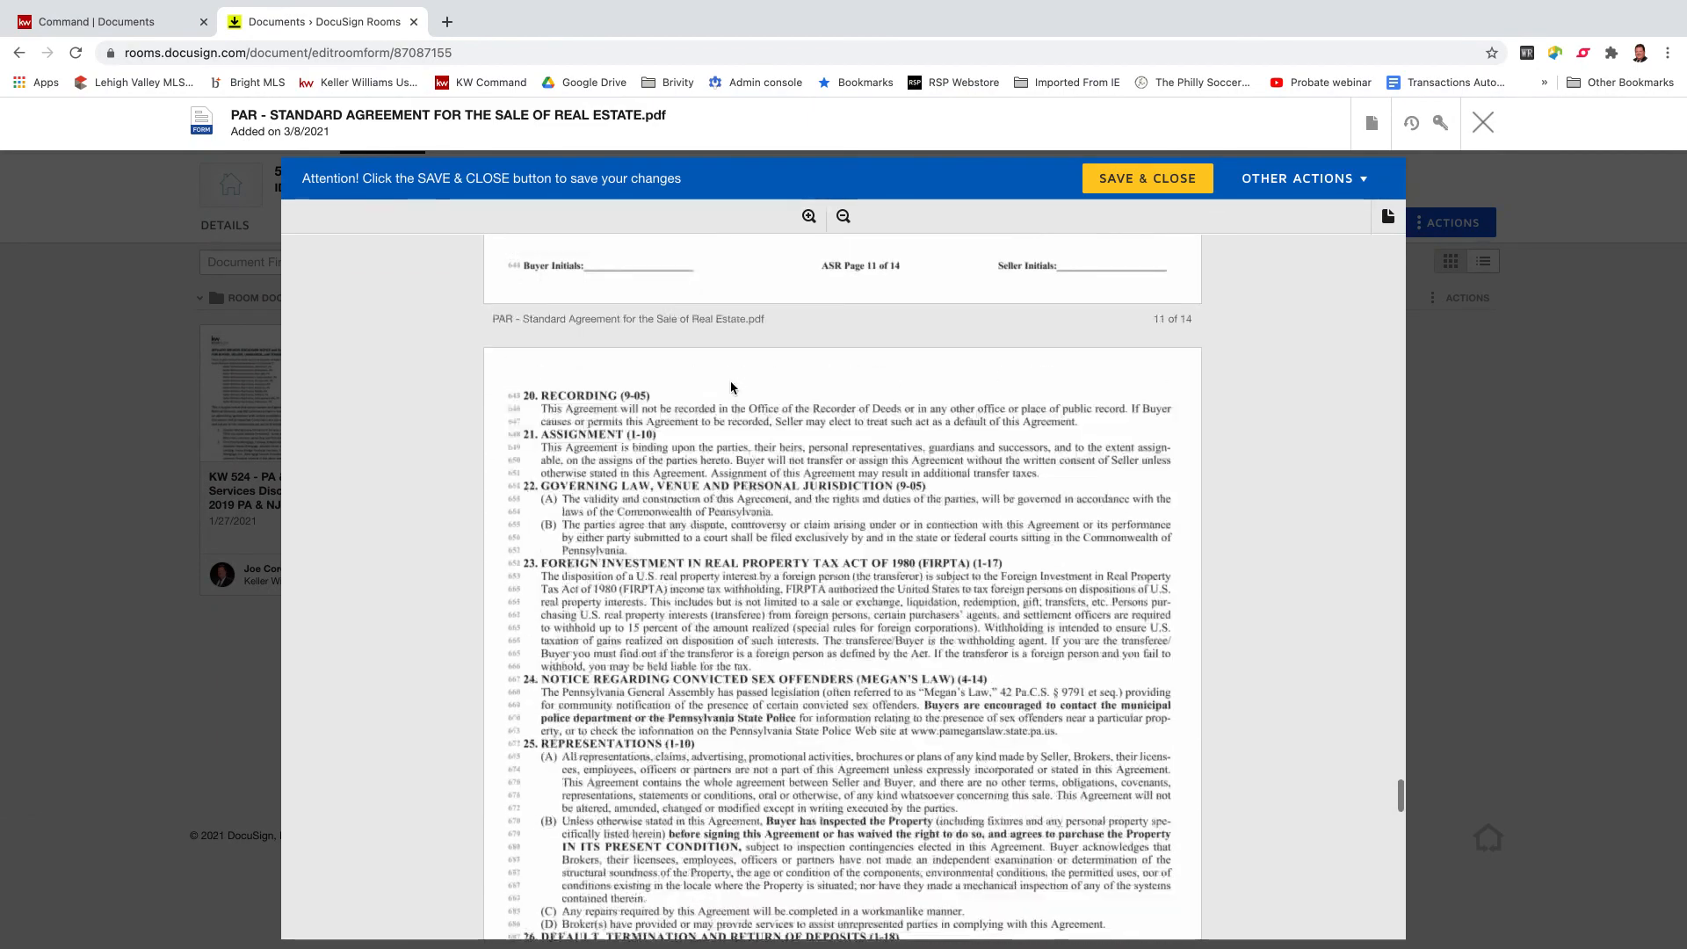
scroll(730, 381, down, 3)
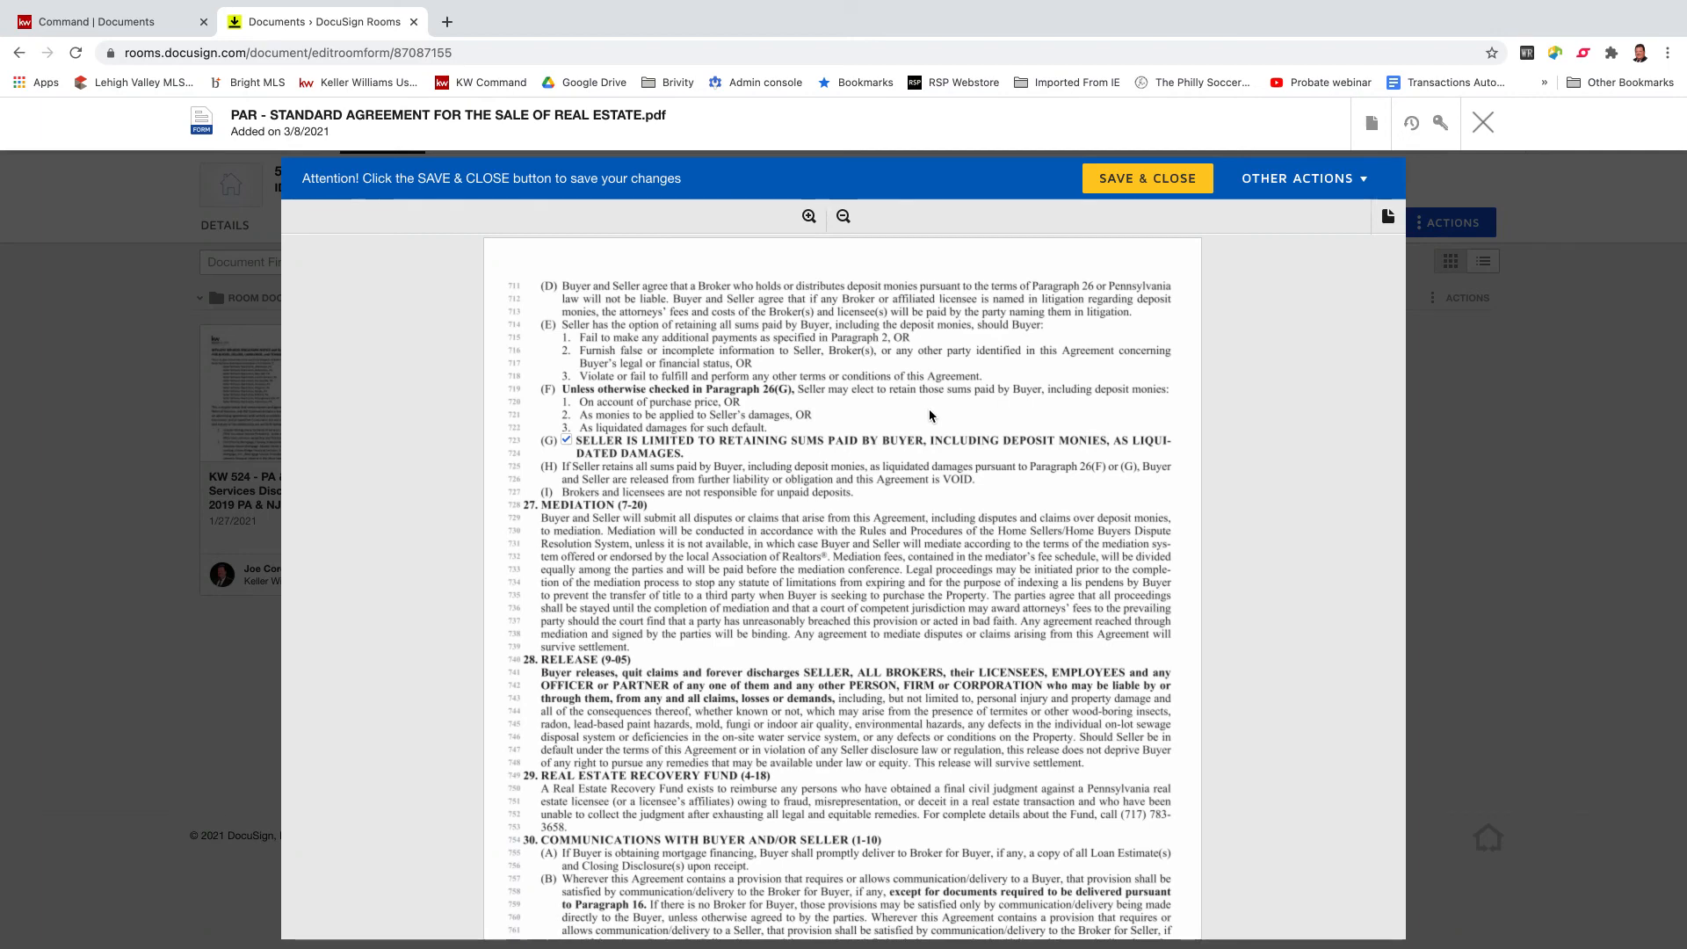
click(1128, 179)
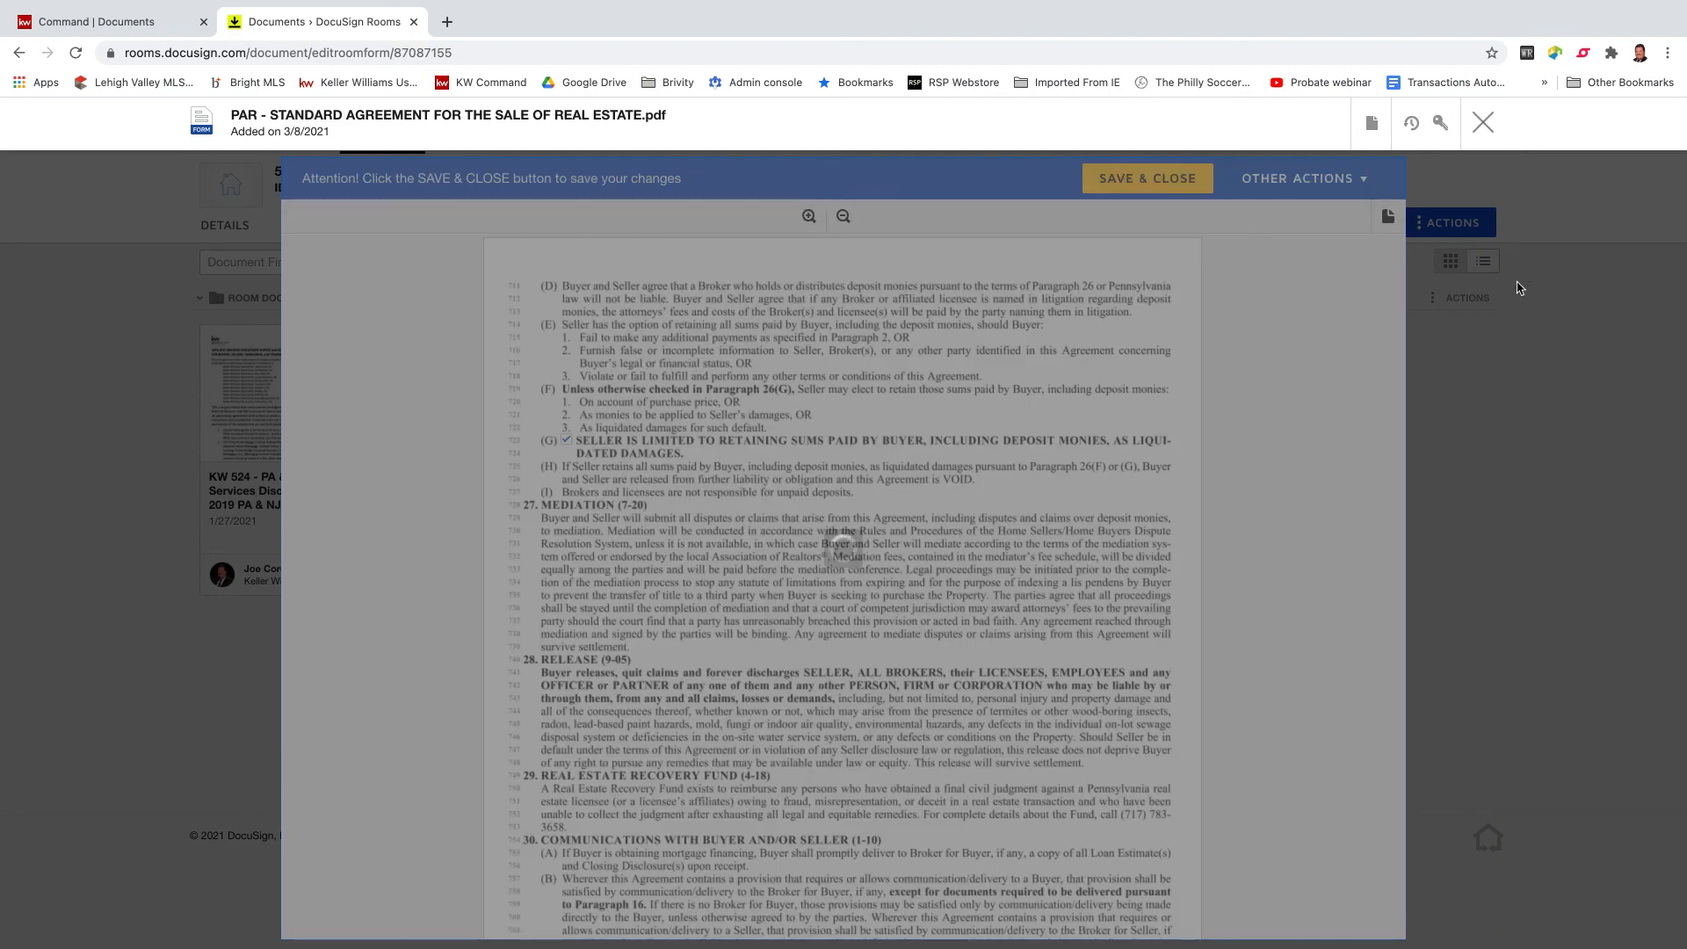